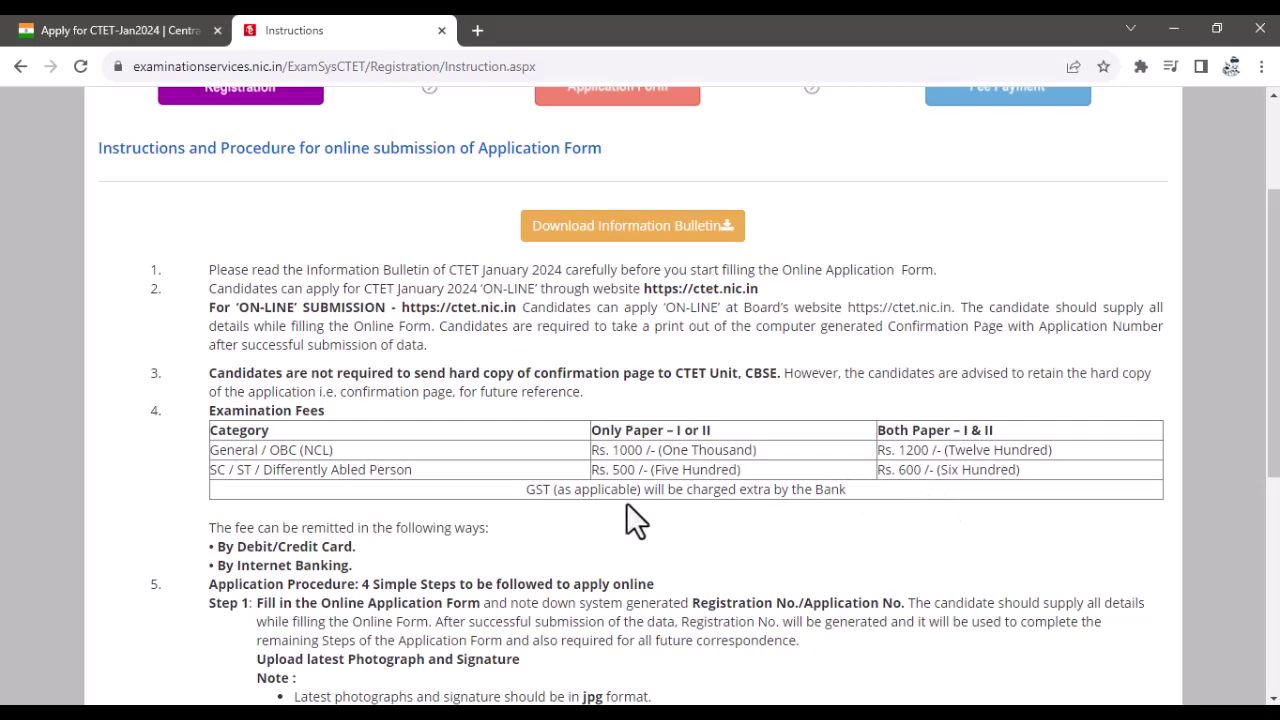
- Accept the Information Bulletin declaration and proceed to the blank Step 1 application form
{"action": "scroll", "coordinate": [626, 502], "scroll_direction": "down", "scroll_amount": 5}
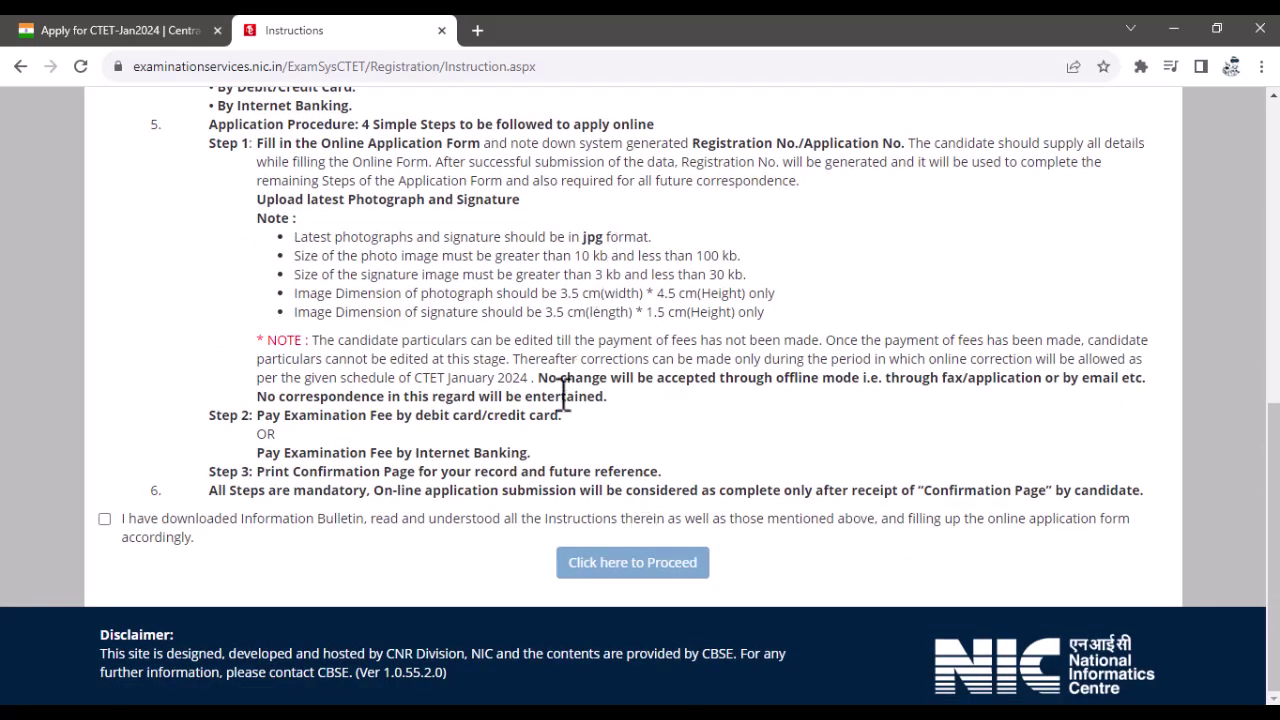
{"action": "scroll", "coordinate": [563, 395], "scroll_direction": "up", "scroll_amount": 5}
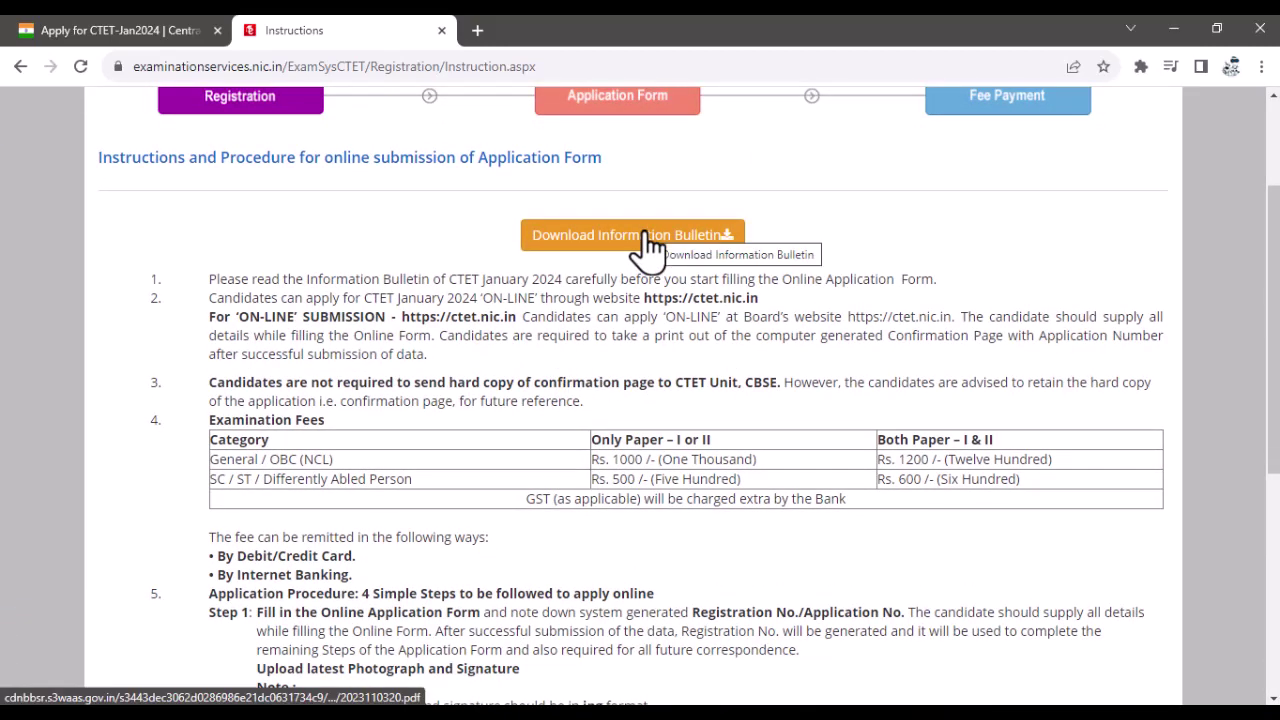
{"action": "scroll", "coordinate": [645, 245], "scroll_direction": "down", "scroll_amount": 5}
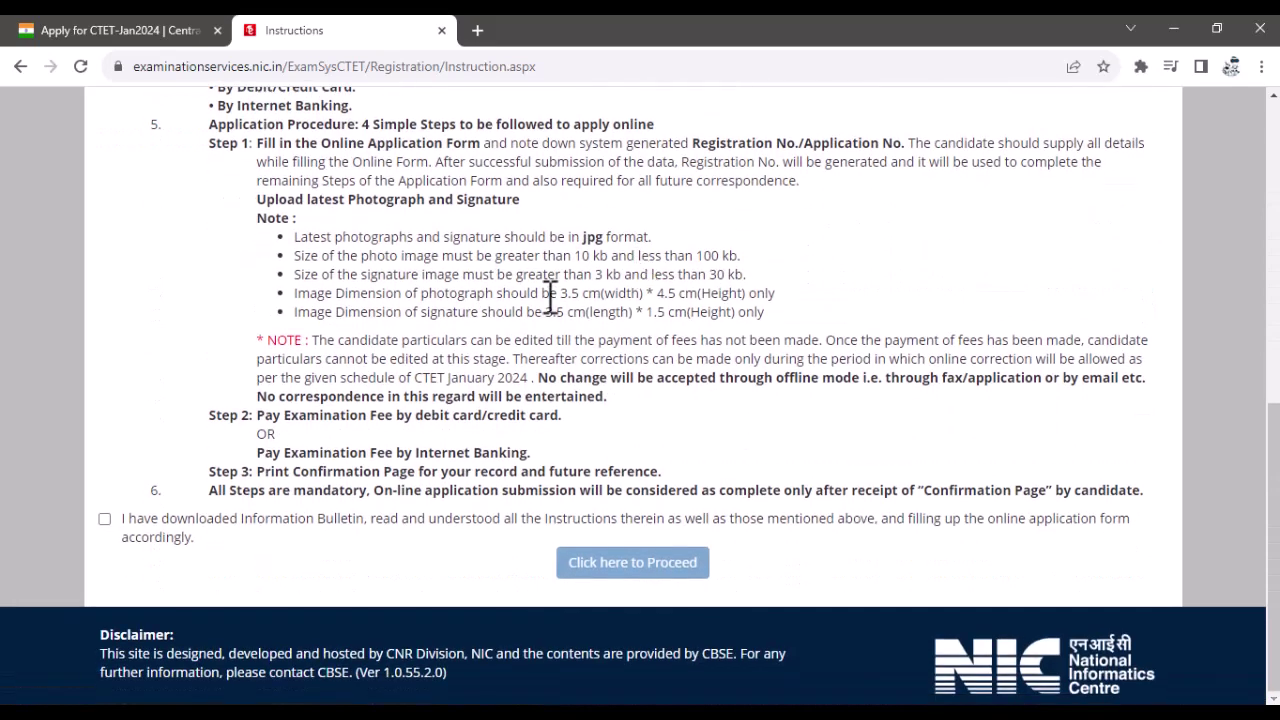
{"action": "left_click", "coordinate": [104, 519]}
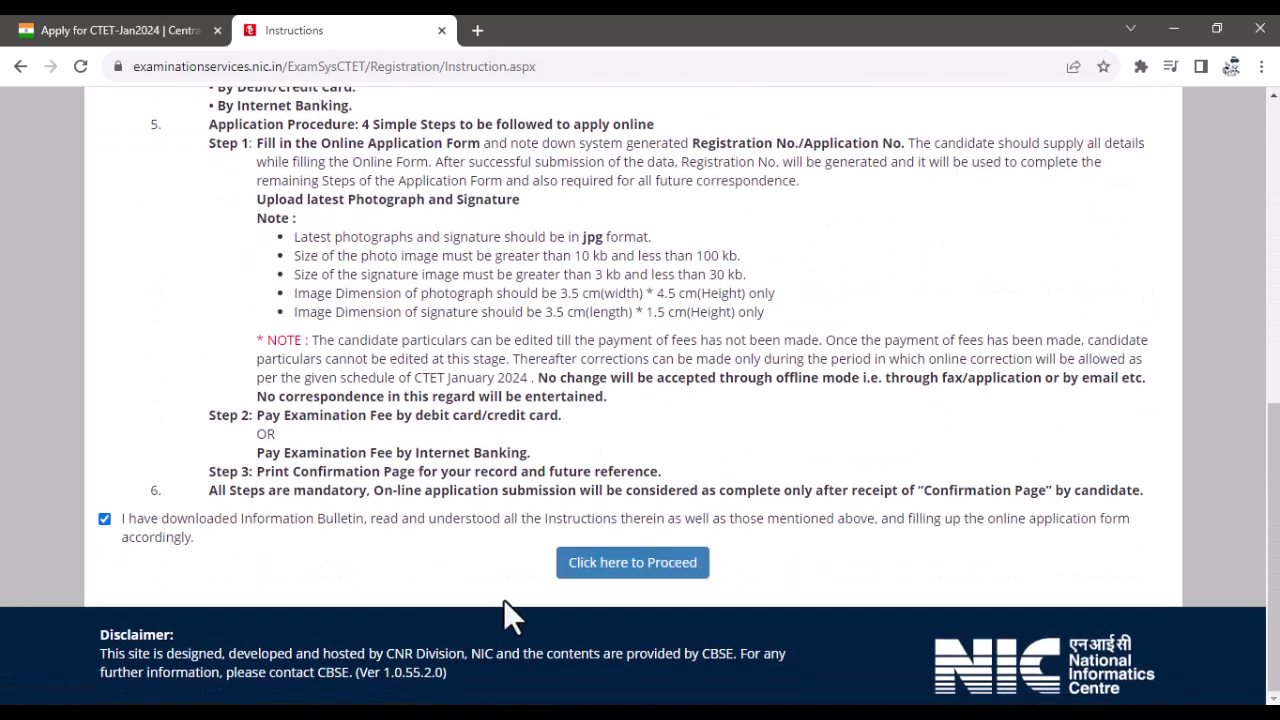
{"action": "left_click", "coordinate": [616, 578]}
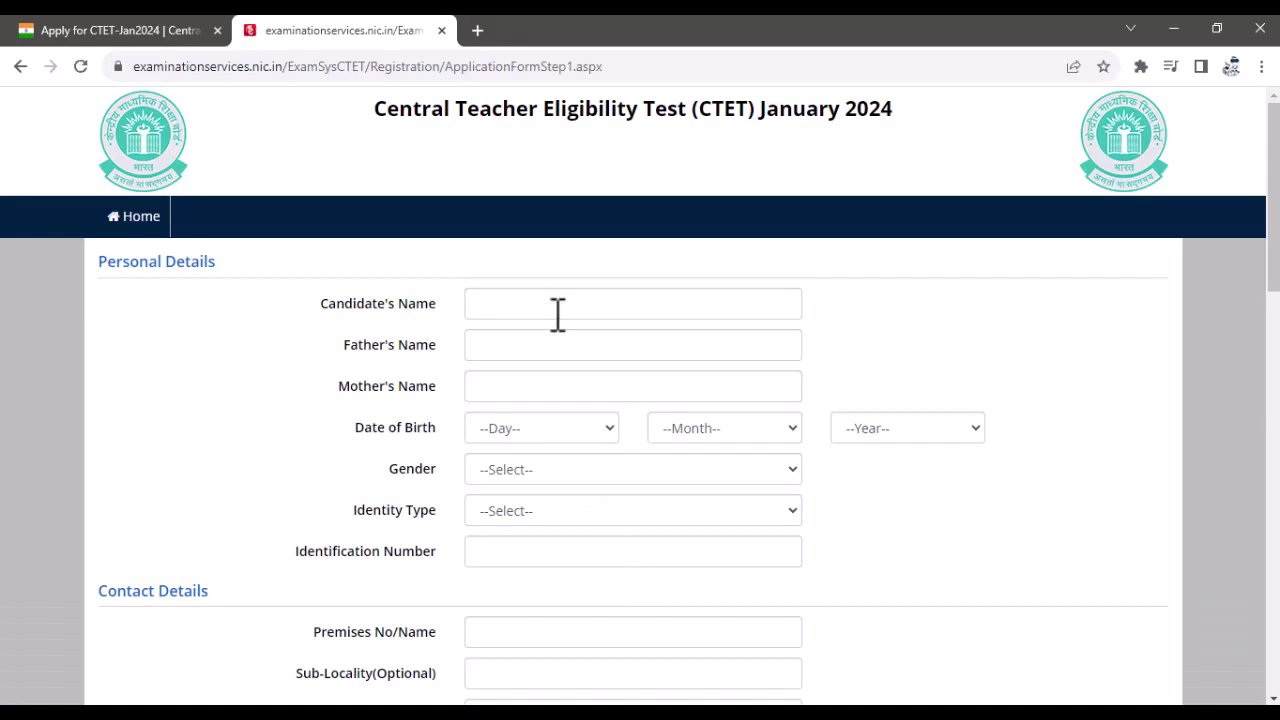
{"action": "left_click", "coordinate": [547, 306]}
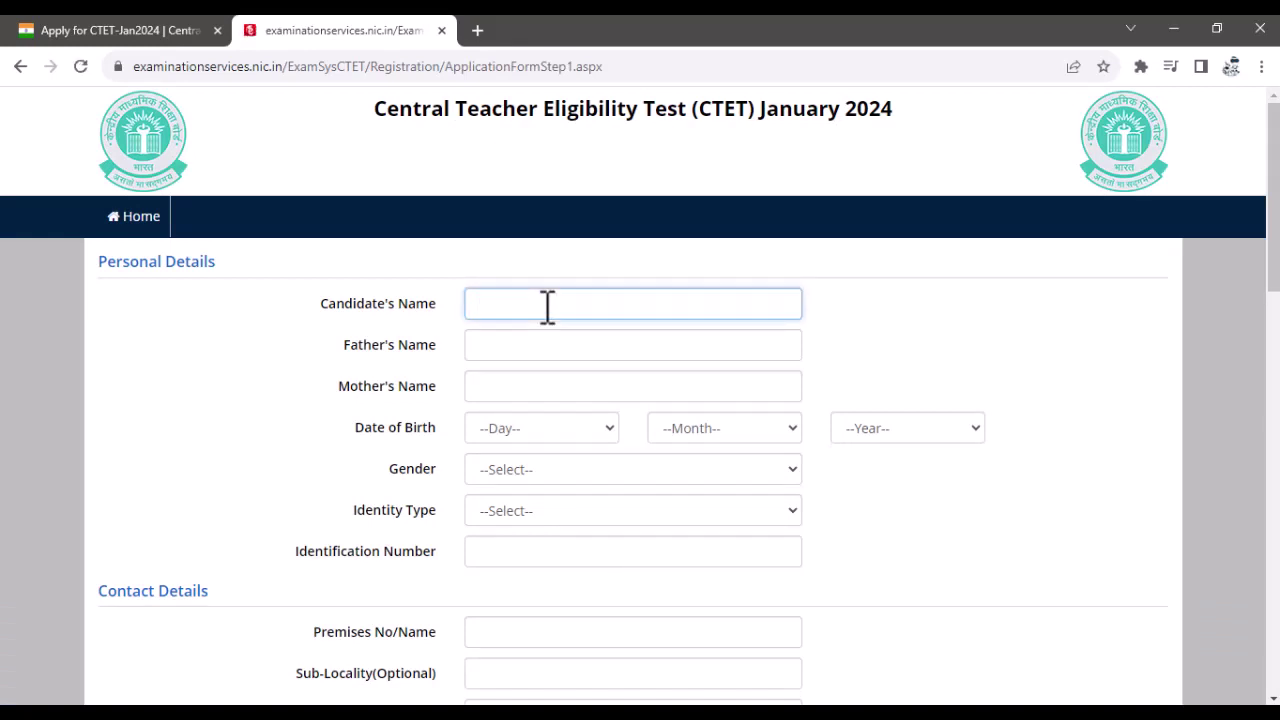
- Enter the candidate's name, father's name and mother's name
{"action": "key", "text": "Tab"}
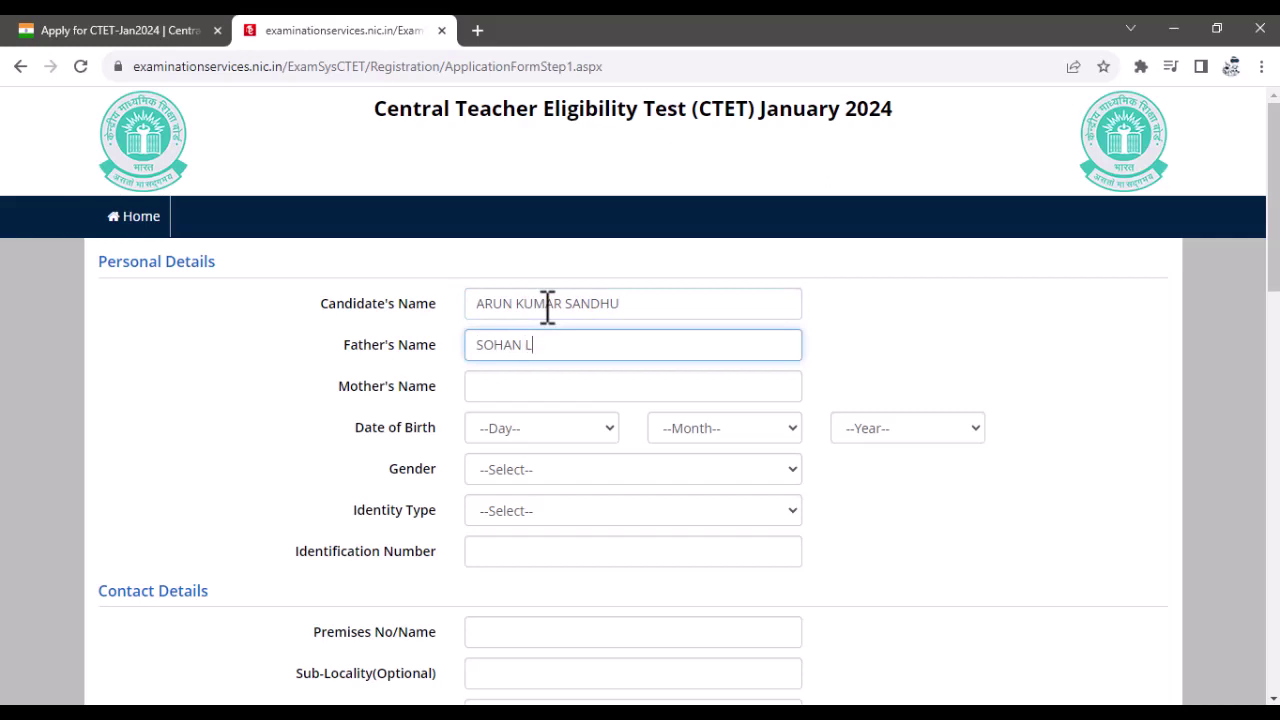
{"action": "key", "text": "Tab"}
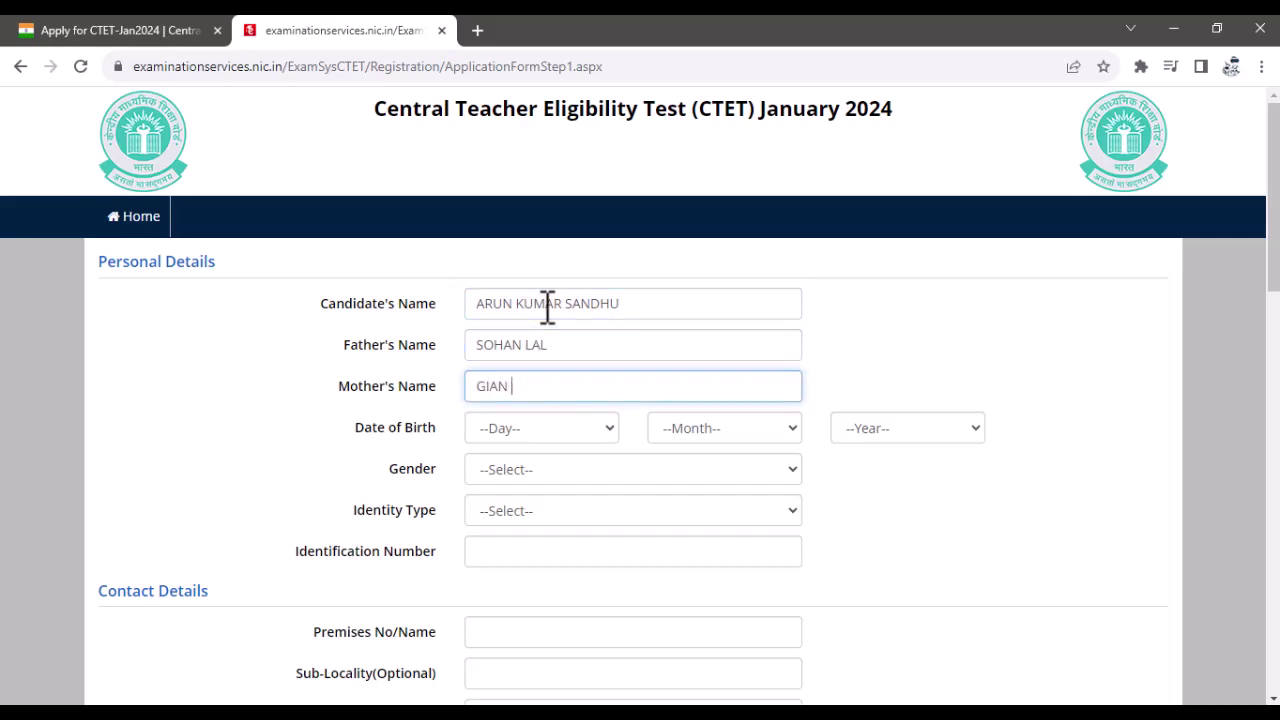
{"action": "key", "text": "Tab"}
{"action": "type", "text": "12"}
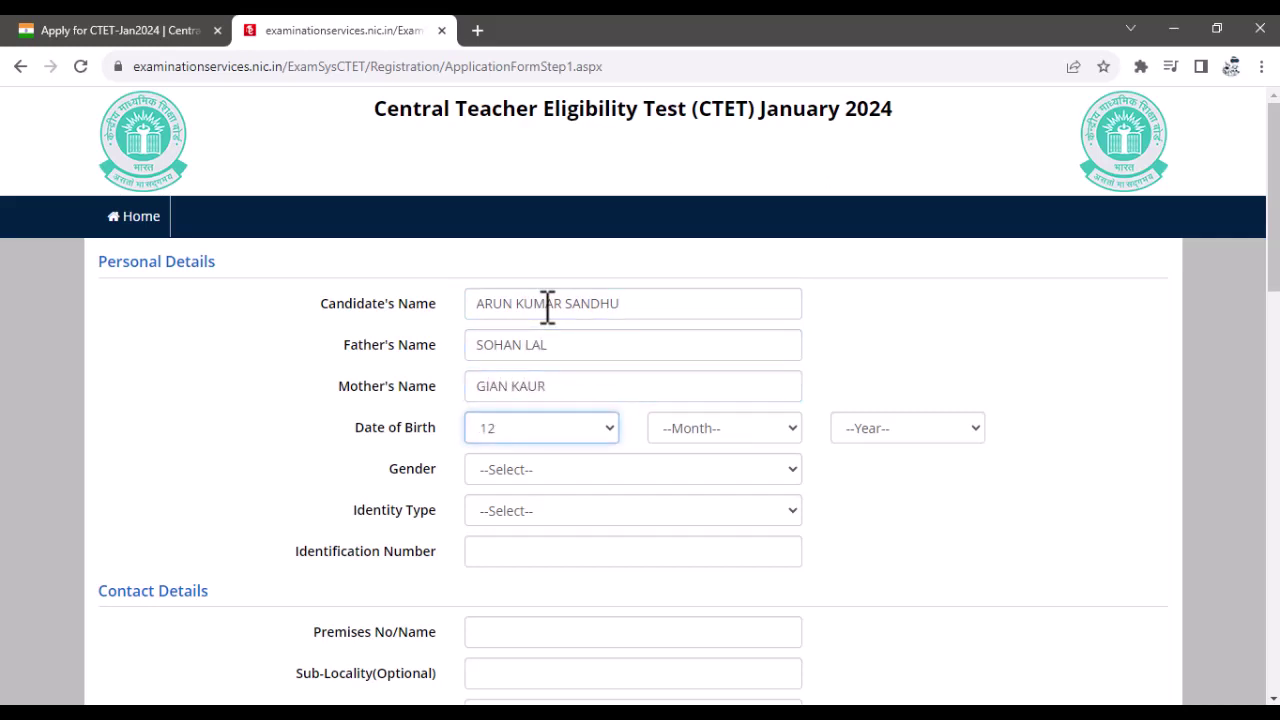
{"action": "left_click", "coordinate": [733, 432]}
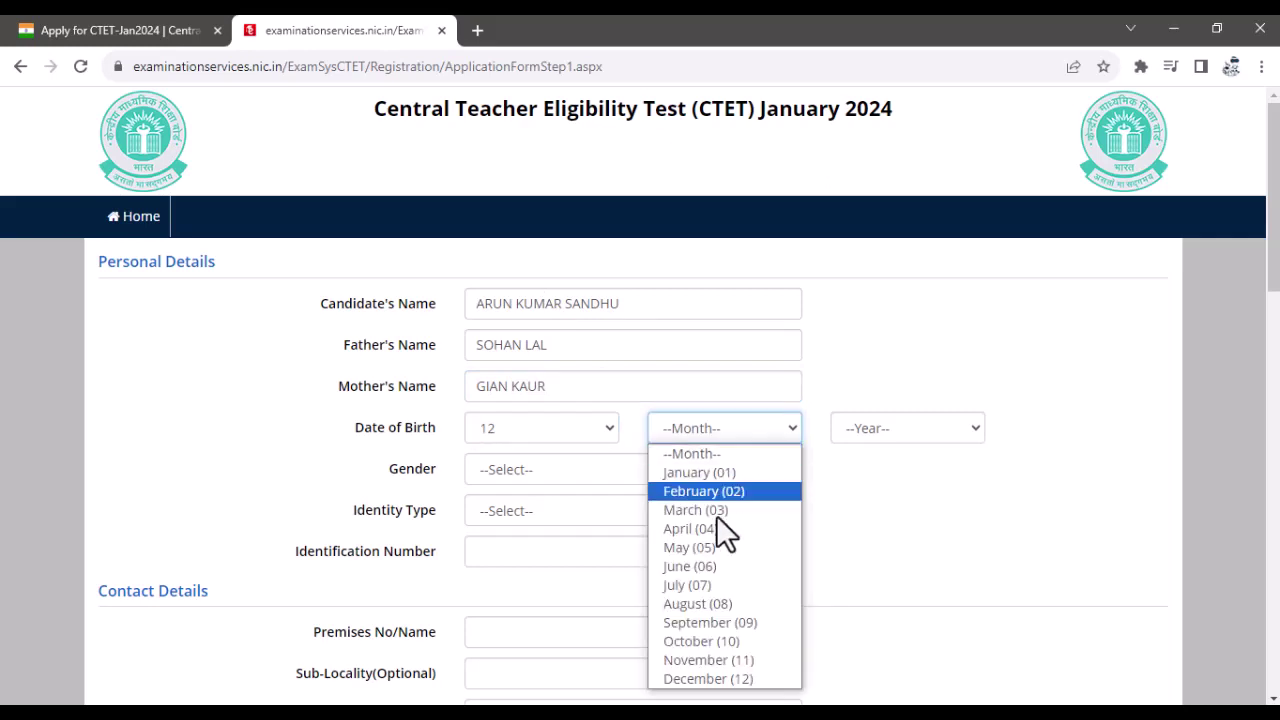
{"action": "left_click", "coordinate": [723, 567]}
{"action": "left_click", "coordinate": [896, 431]}
{"action": "left_click", "coordinate": [890, 402]}
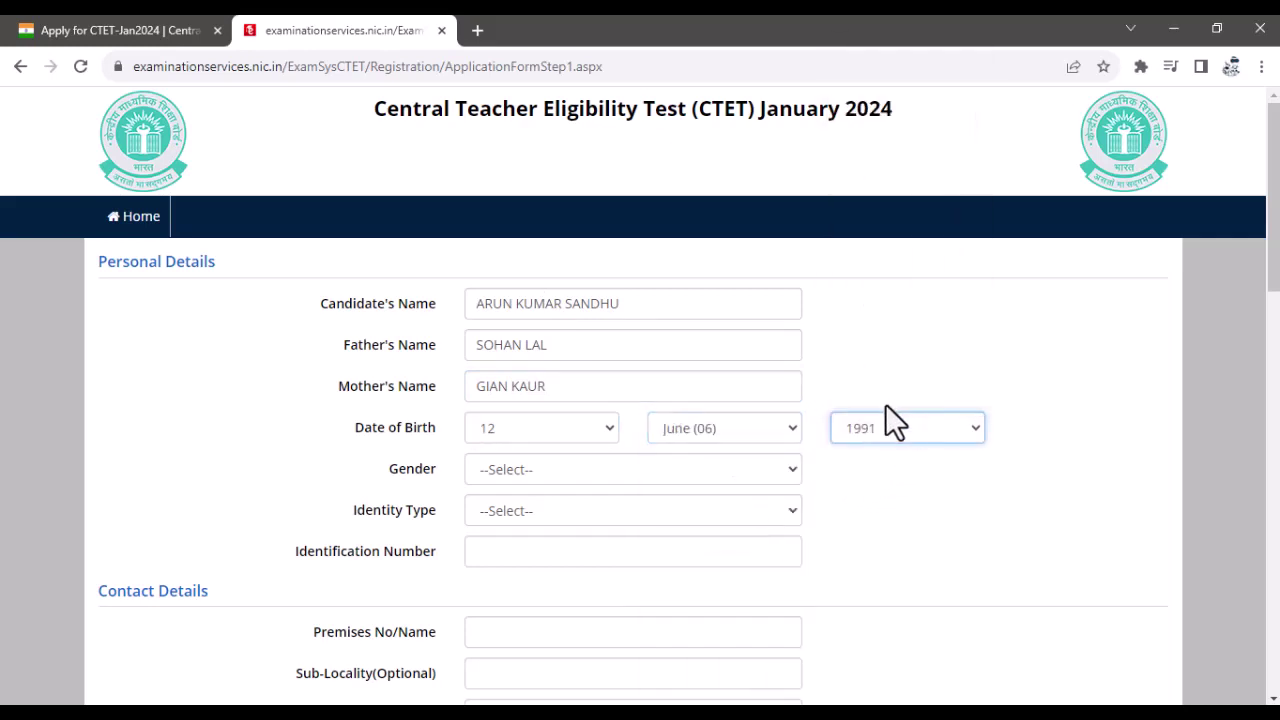
{"action": "left_click", "coordinate": [600, 469]}
{"action": "left_click", "coordinate": [563, 507]}
- Choose identity type 'Any Other Valid Govt Identity with photograph' and enter the ID number
{"action": "left_click", "coordinate": [563, 510]}
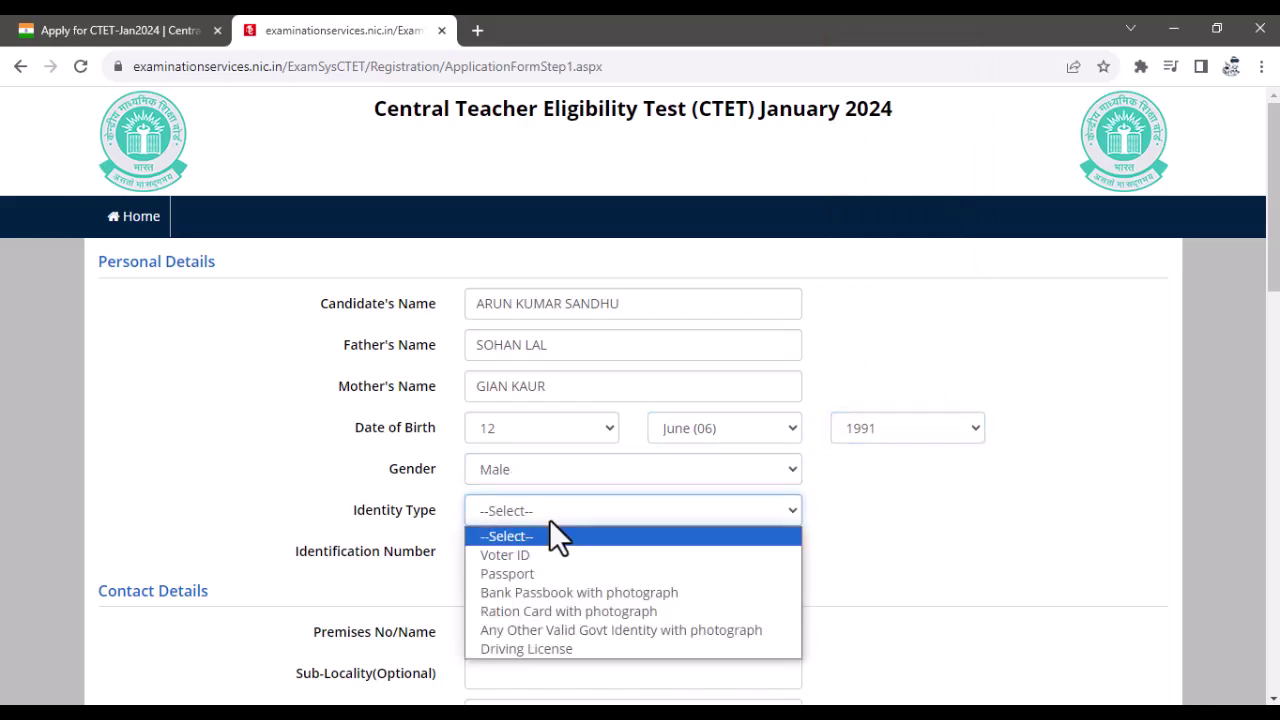
{"action": "left_click", "coordinate": [584, 633]}
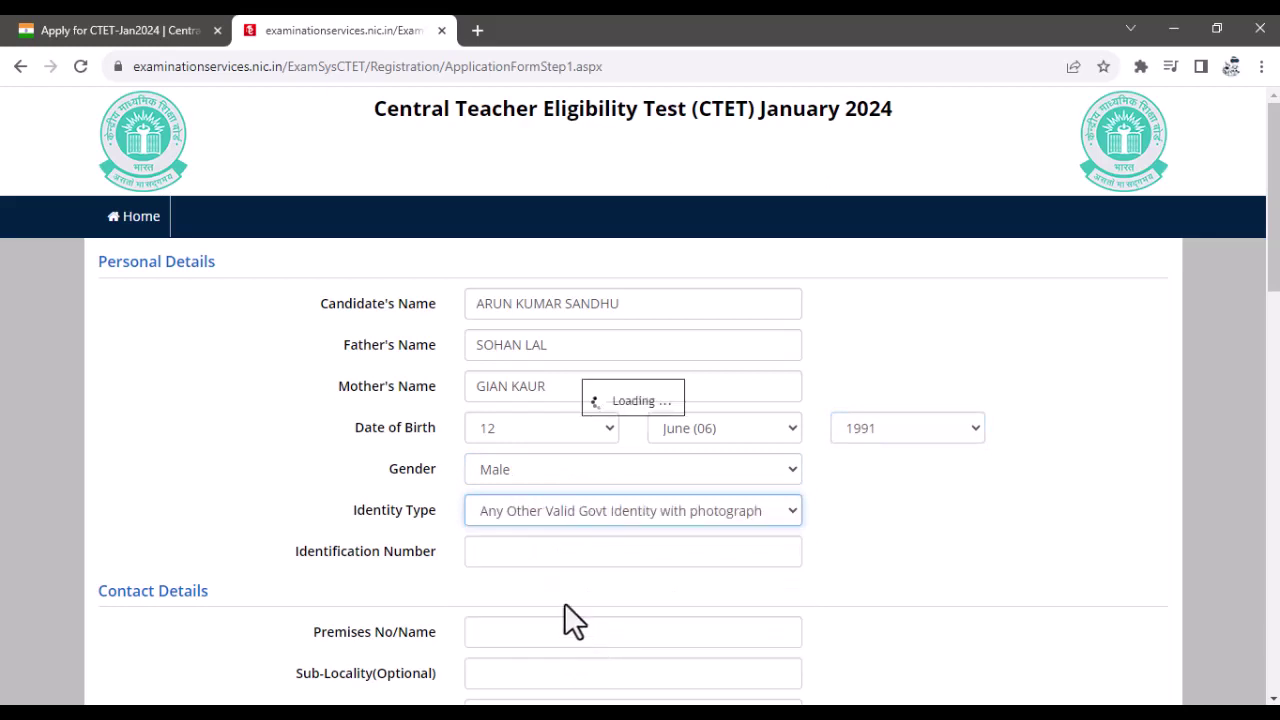
{"action": "left_click", "coordinate": [511, 558]}
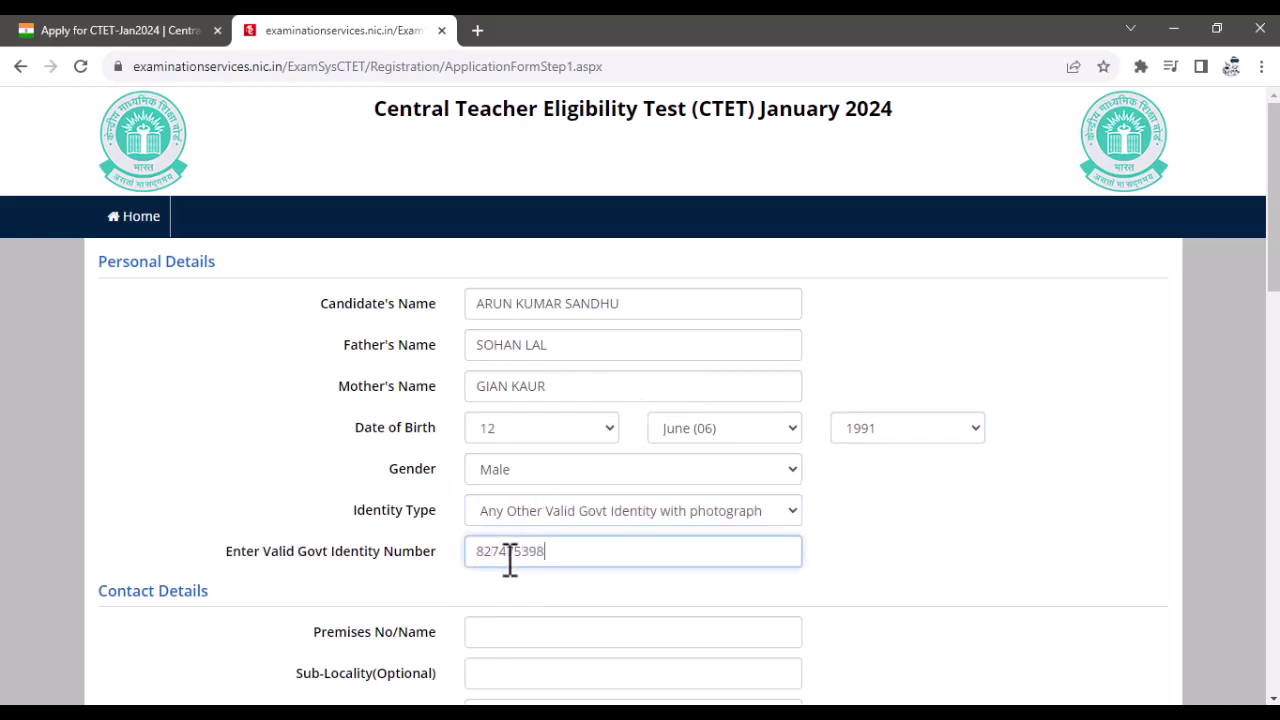
- Enter the premises name and set the country to India
{"action": "scroll", "coordinate": [510, 560], "scroll_direction": "down", "scroll_amount": 2}
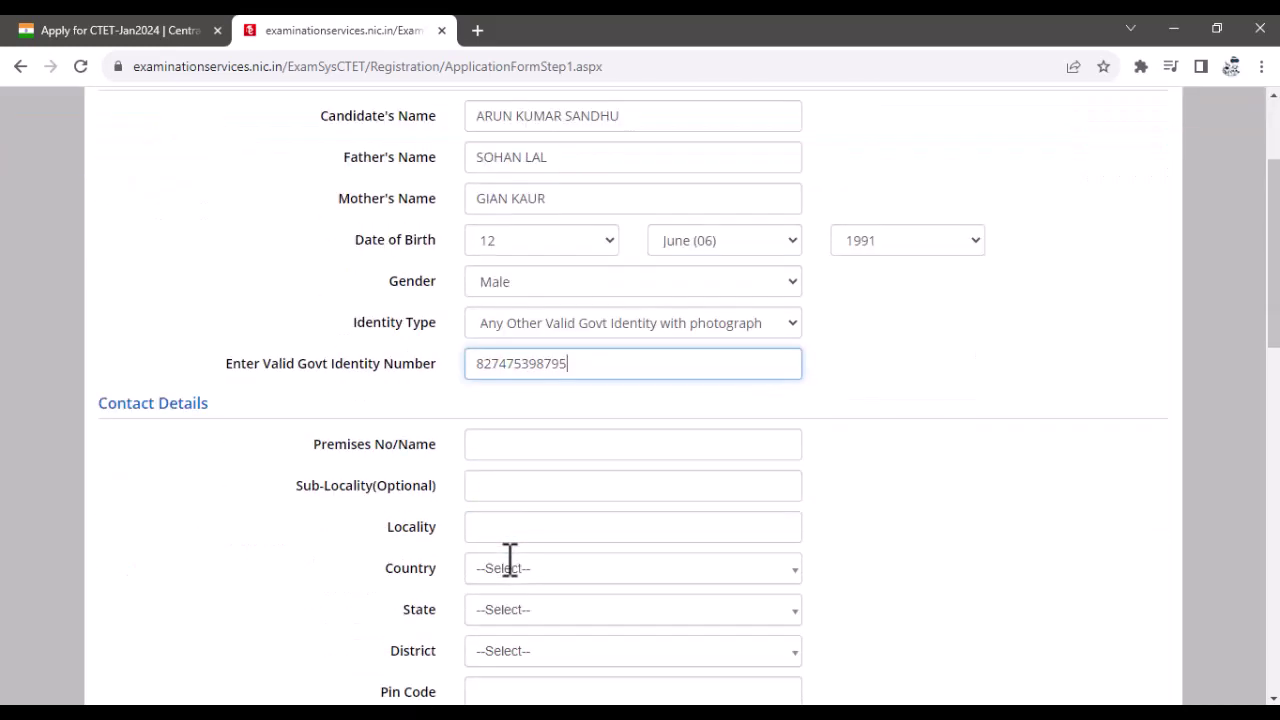
{"action": "left_click", "coordinate": [532, 455]}
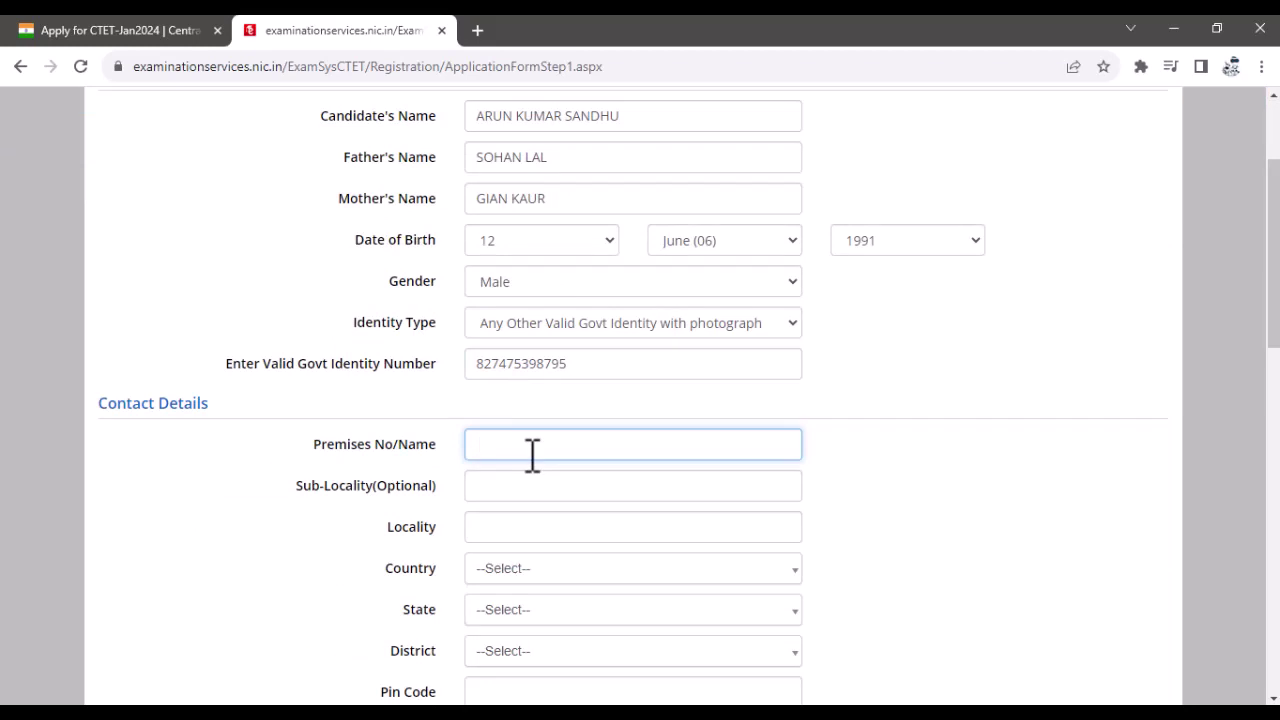
{"action": "type", "text": "ARUN"}
{"action": "key", "text": "Tab"}
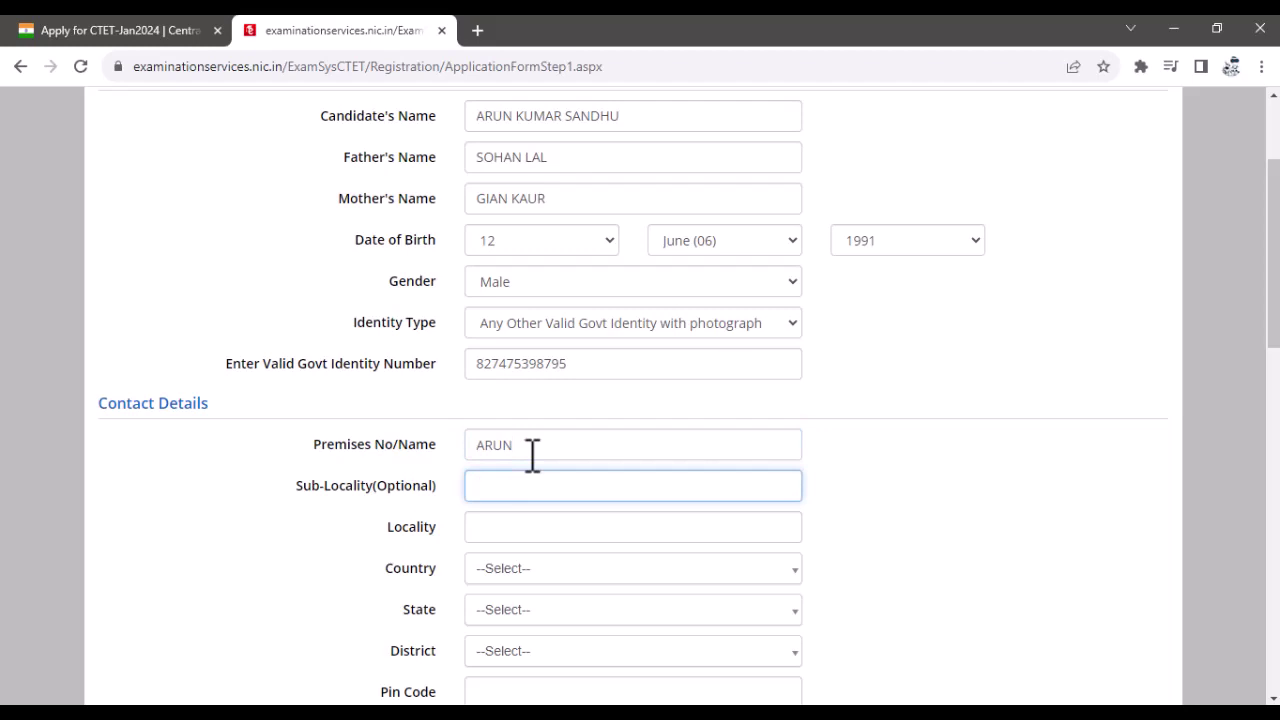
{"action": "key", "text": "Tab"}
{"action": "key", "text": "Tab"}
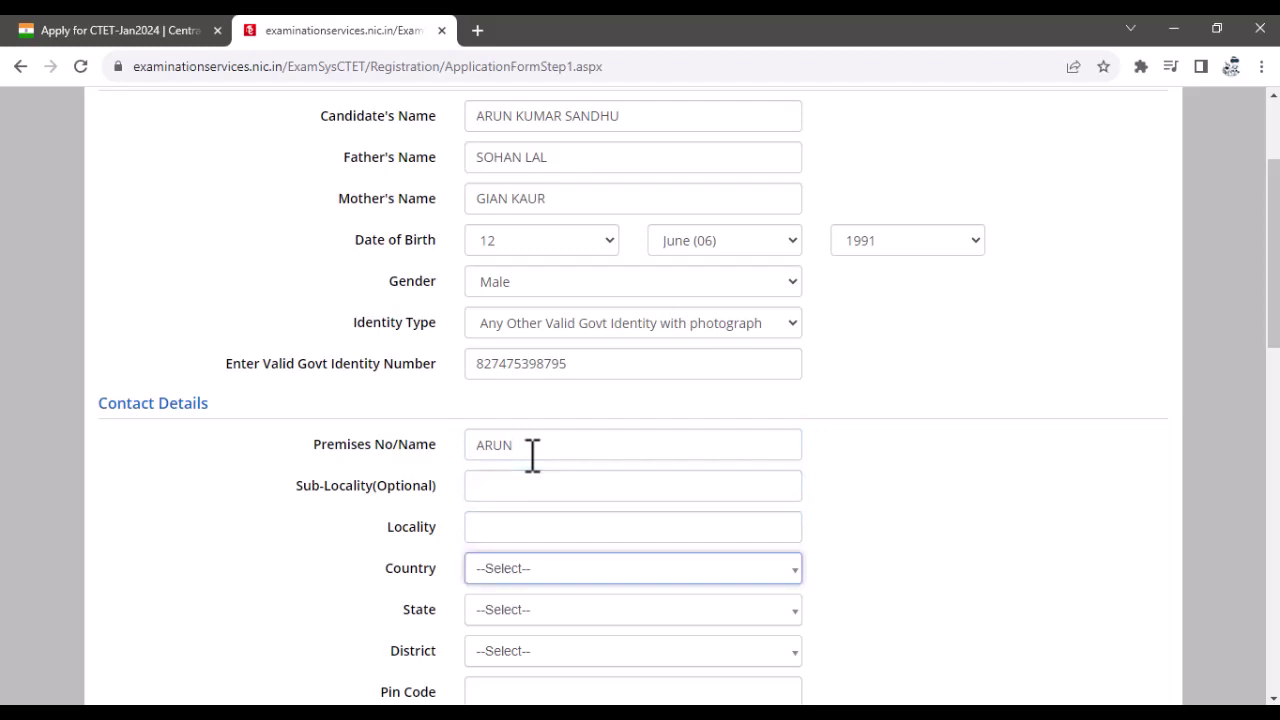
{"action": "type", "text": "IN"}
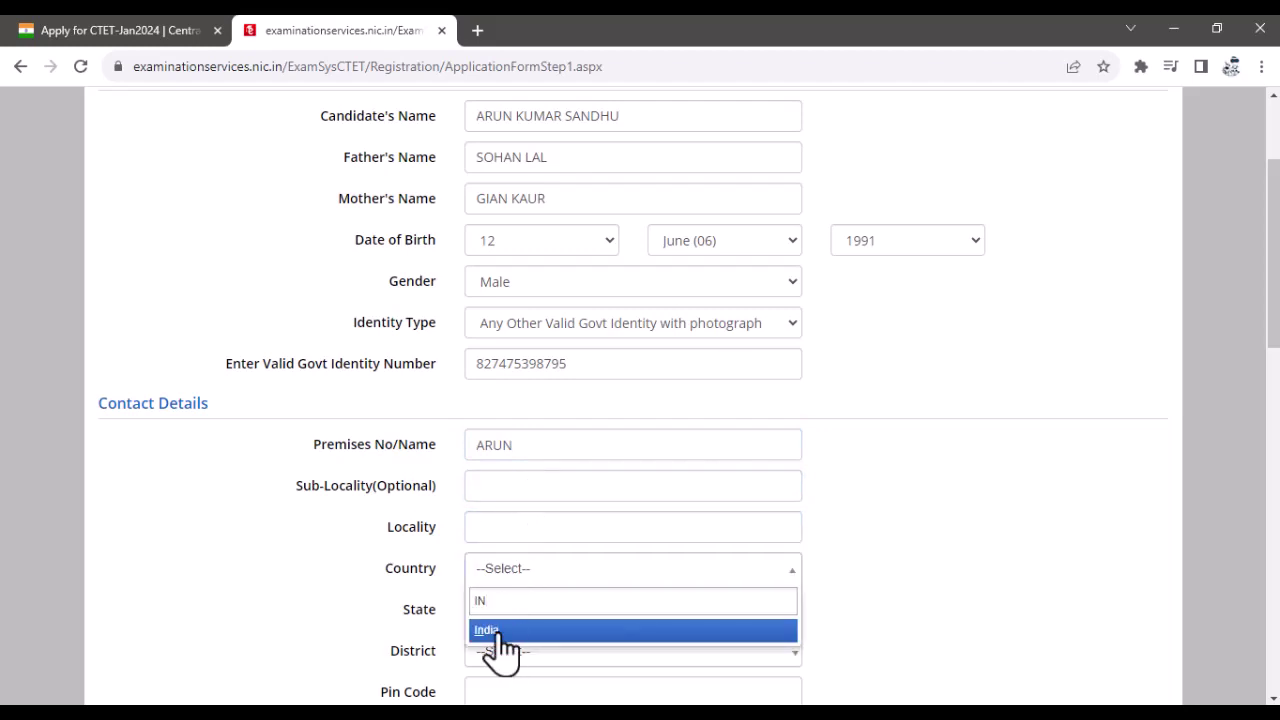
{"action": "left_click", "coordinate": [492, 631]}
- Set state PUNJAB, district HOSHIARPUR, and enter the pin code
{"action": "scroll", "coordinate": [551, 399], "scroll_direction": "down", "scroll_amount": 5}
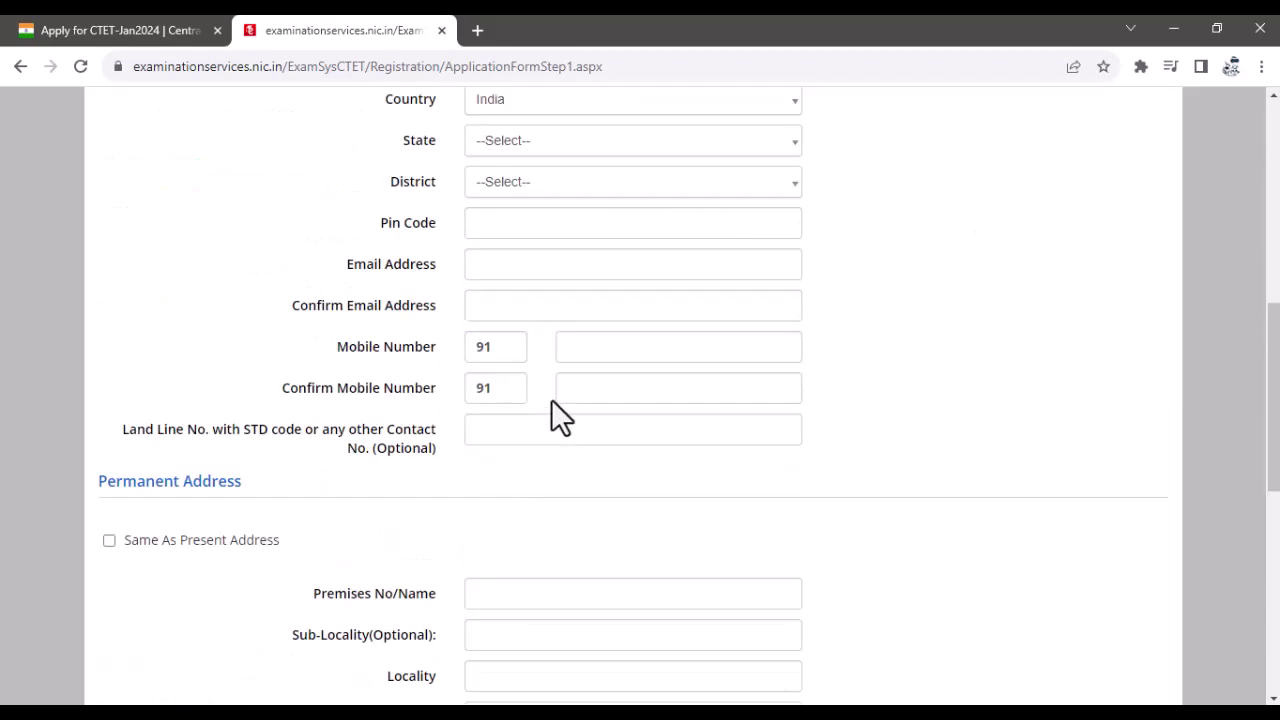
{"action": "left_click", "coordinate": [500, 150]}
{"action": "type", "text": "PUN"}
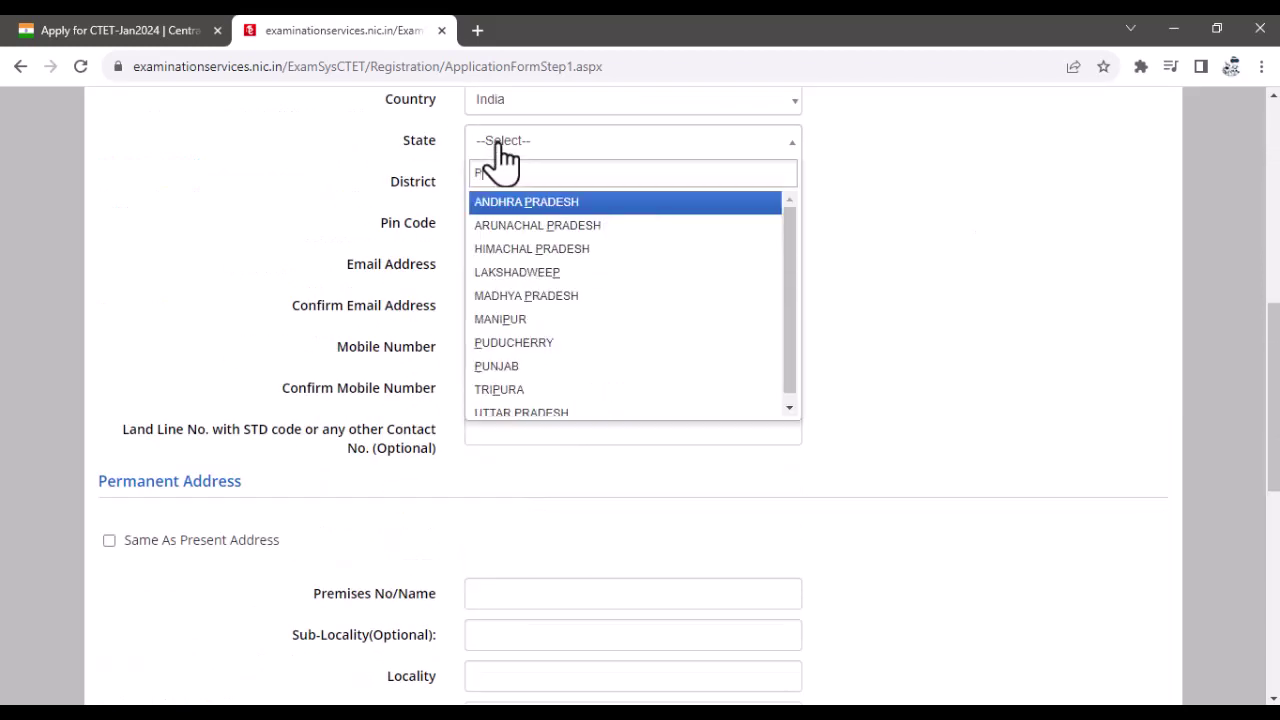
{"action": "left_click", "coordinate": [505, 203]}
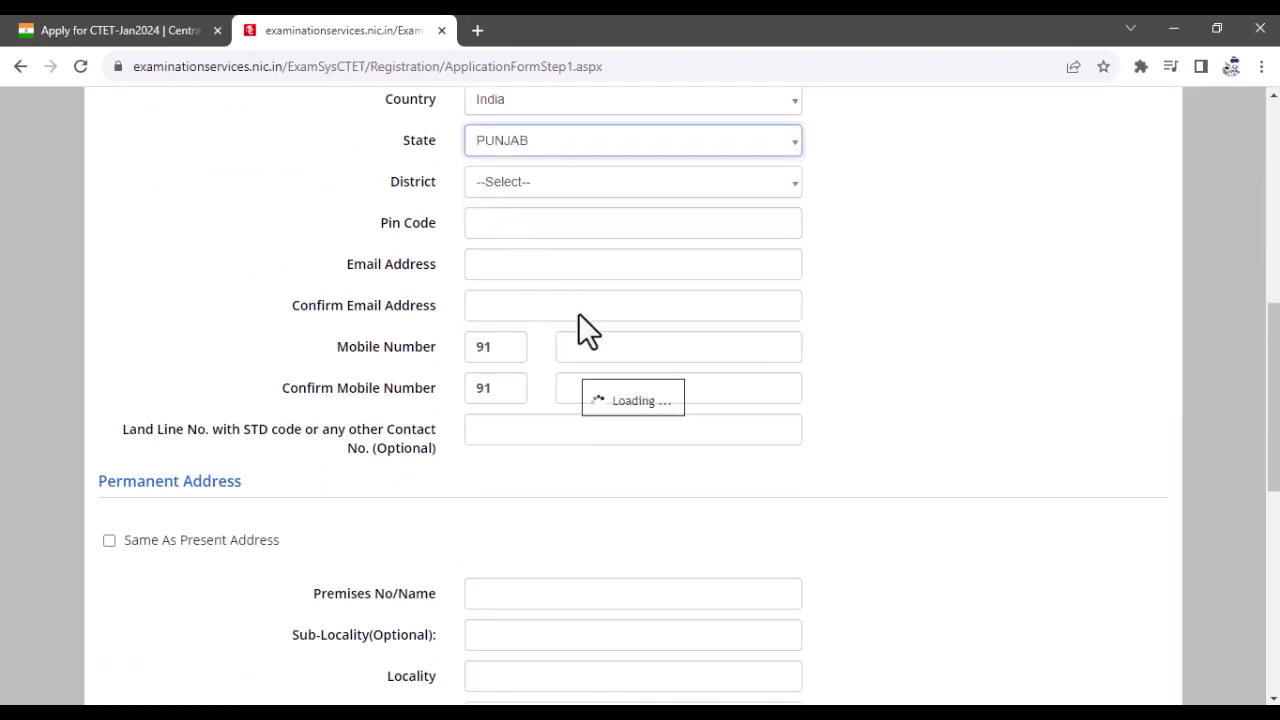
{"action": "left_click", "coordinate": [515, 192]}
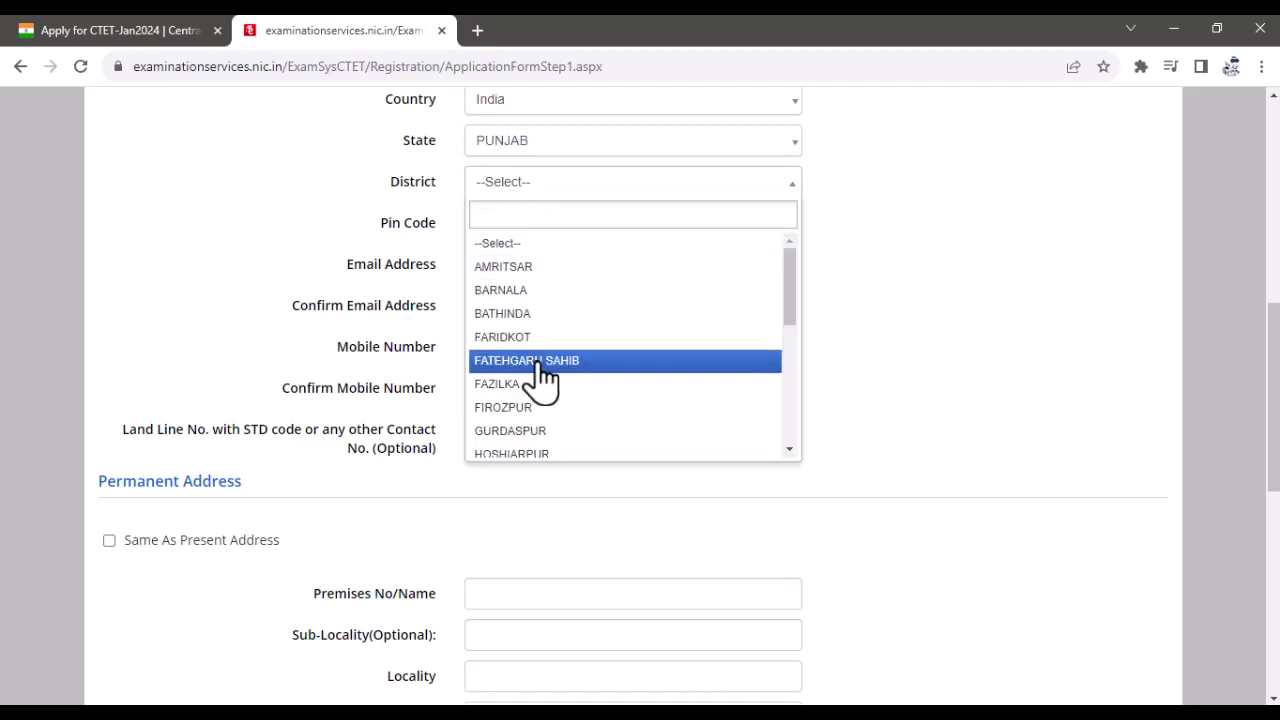
{"action": "left_click", "coordinate": [524, 454]}
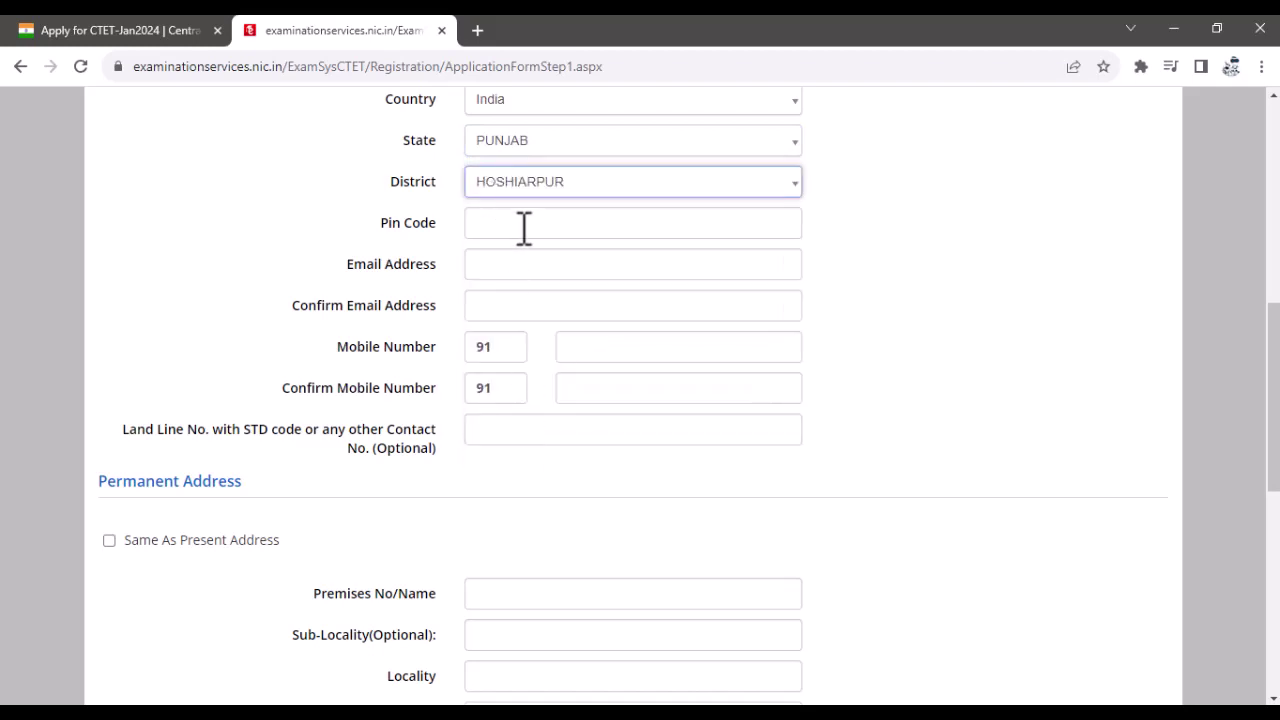
{"action": "left_click", "coordinate": [523, 224]}
{"action": "type", "text": "144222"}
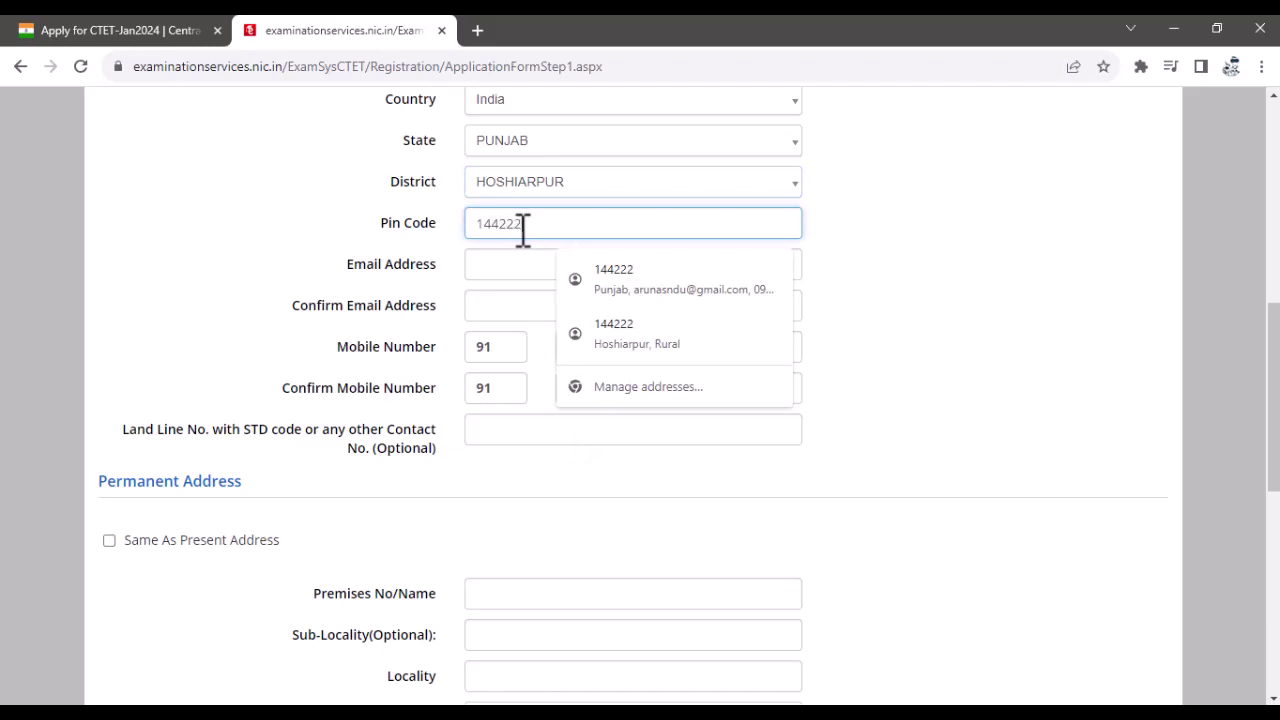
- Enter the candidate's e-mail address and a matching confirmation, correcting typos
{"action": "key", "text": "Tab"}
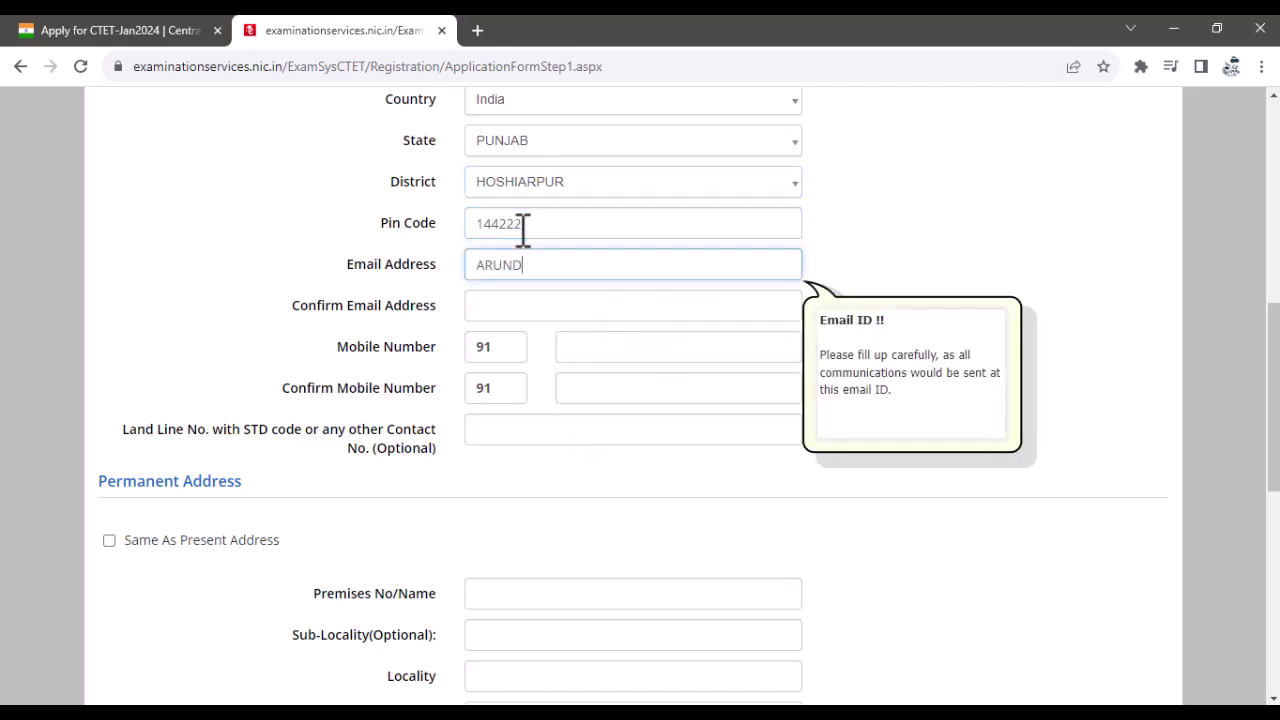
{"action": "key", "text": "Tab"}
{"action": "key", "text": "BackSpace"}
{"action": "key", "text": "BackSpace"}
{"action": "key", "text": "BackSpace"}
{"action": "key", "text": "BackSpace"}
{"action": "key", "text": "BackSpace"}
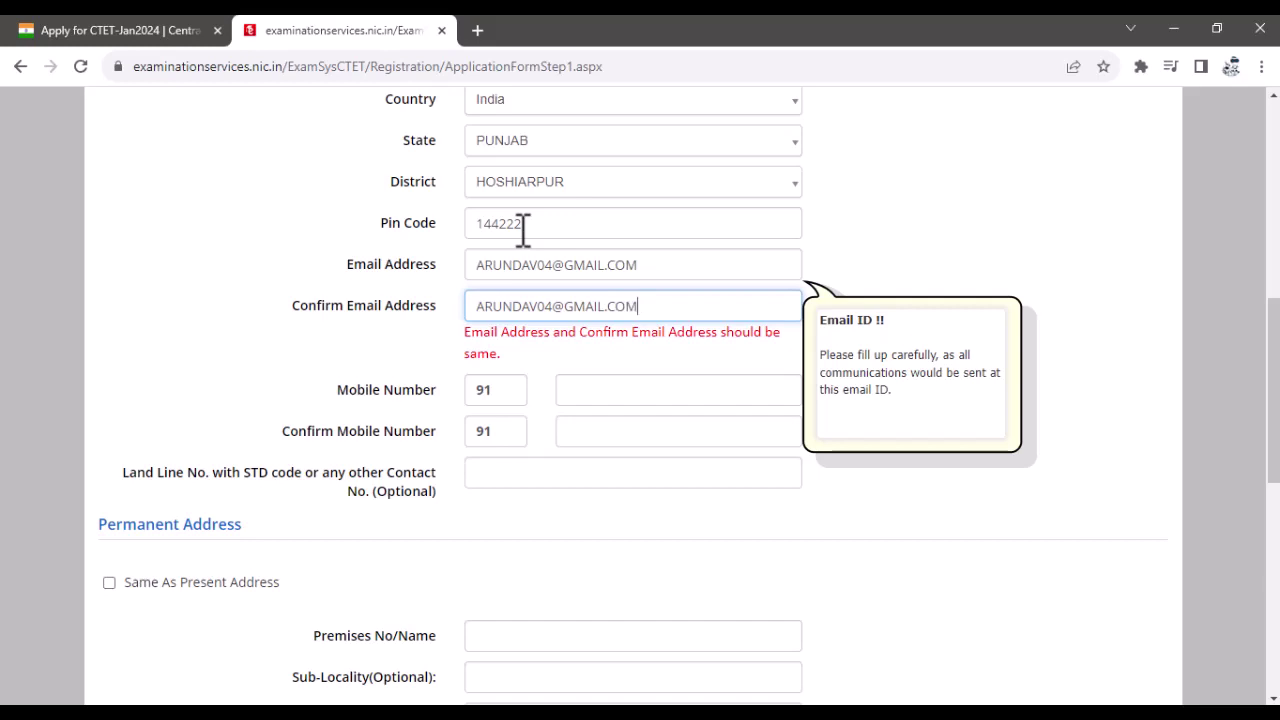
- Enter the mobile number and a matching confirmation, fixing wrong digits
{"action": "key", "text": "Tab"}
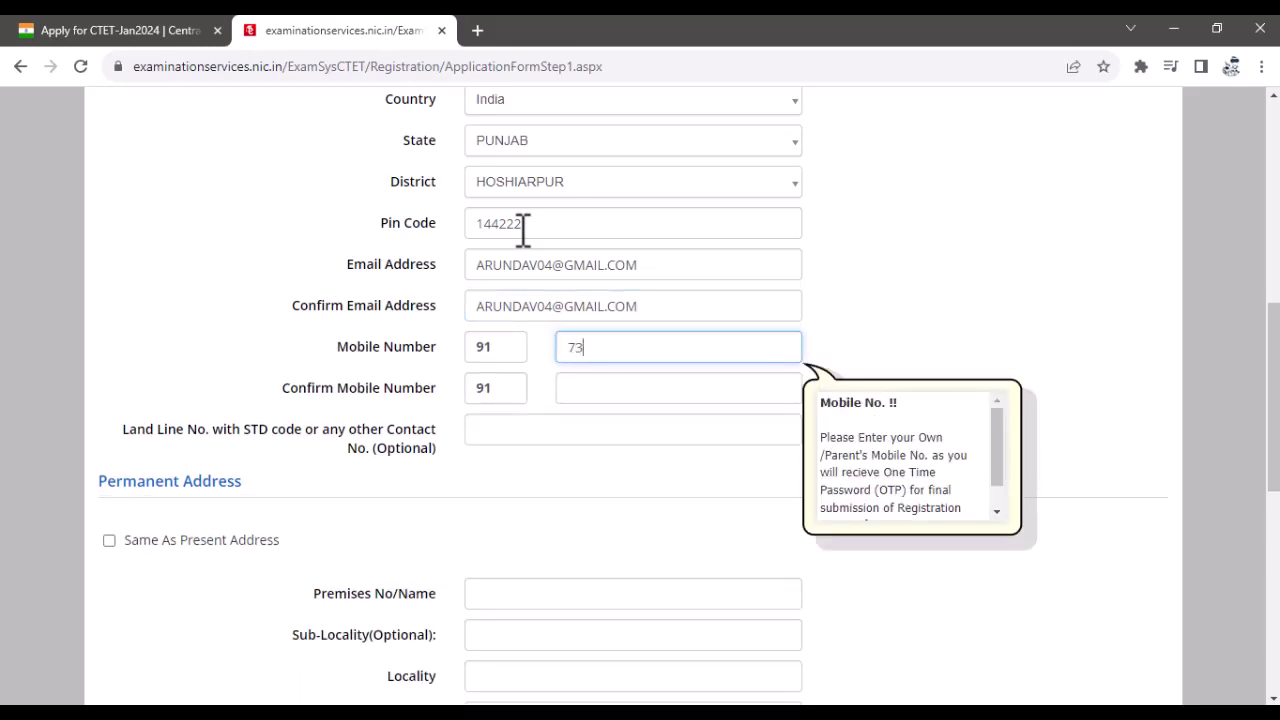
{"action": "key", "text": "Tab"}
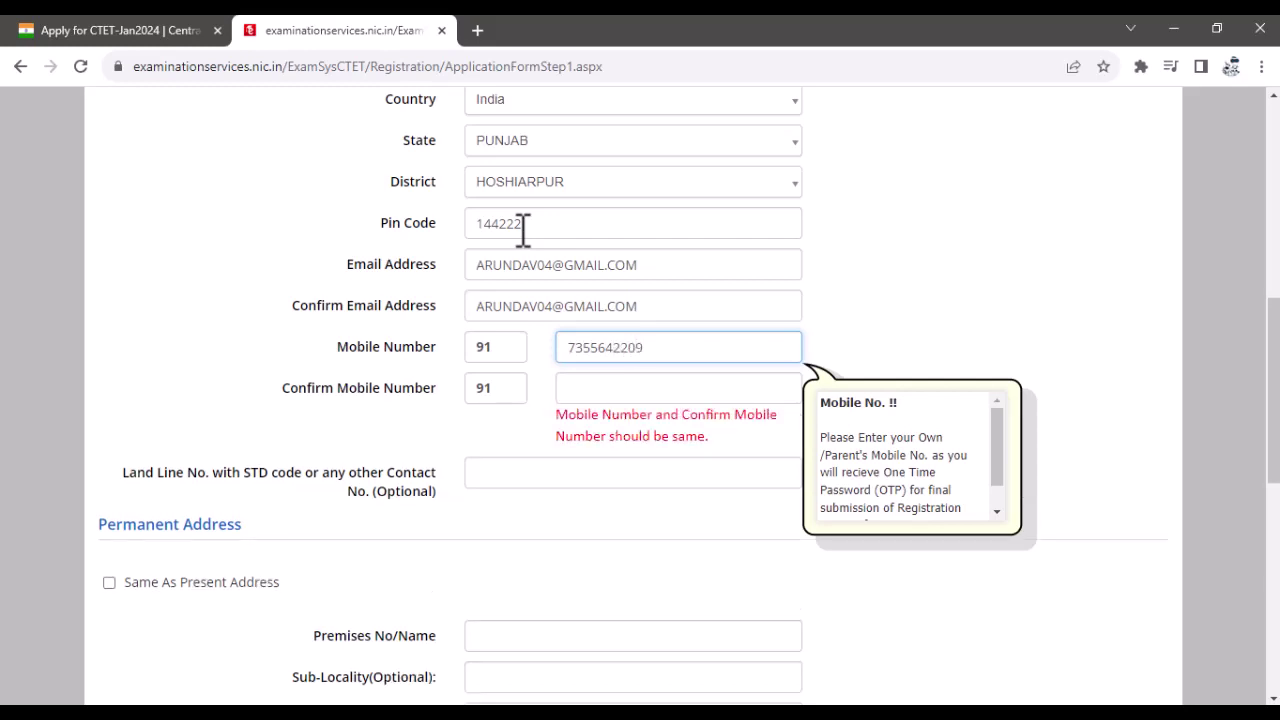
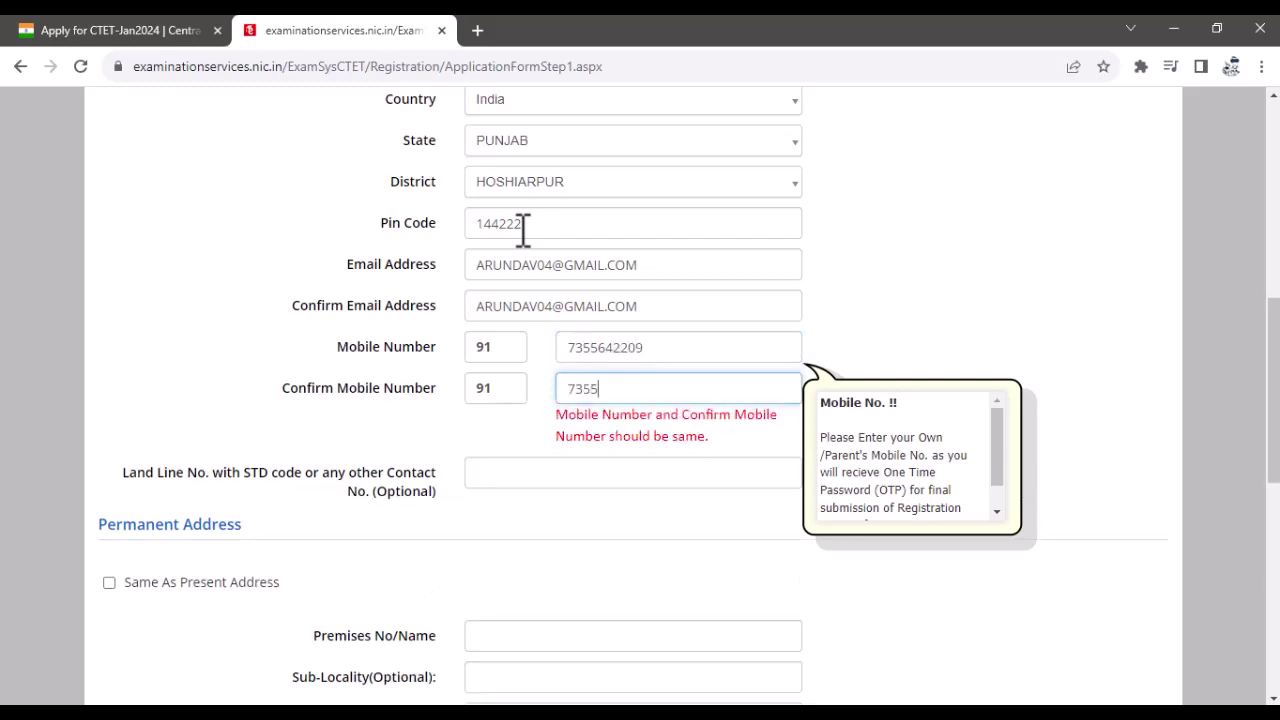
{"action": "key", "text": "Tab"}
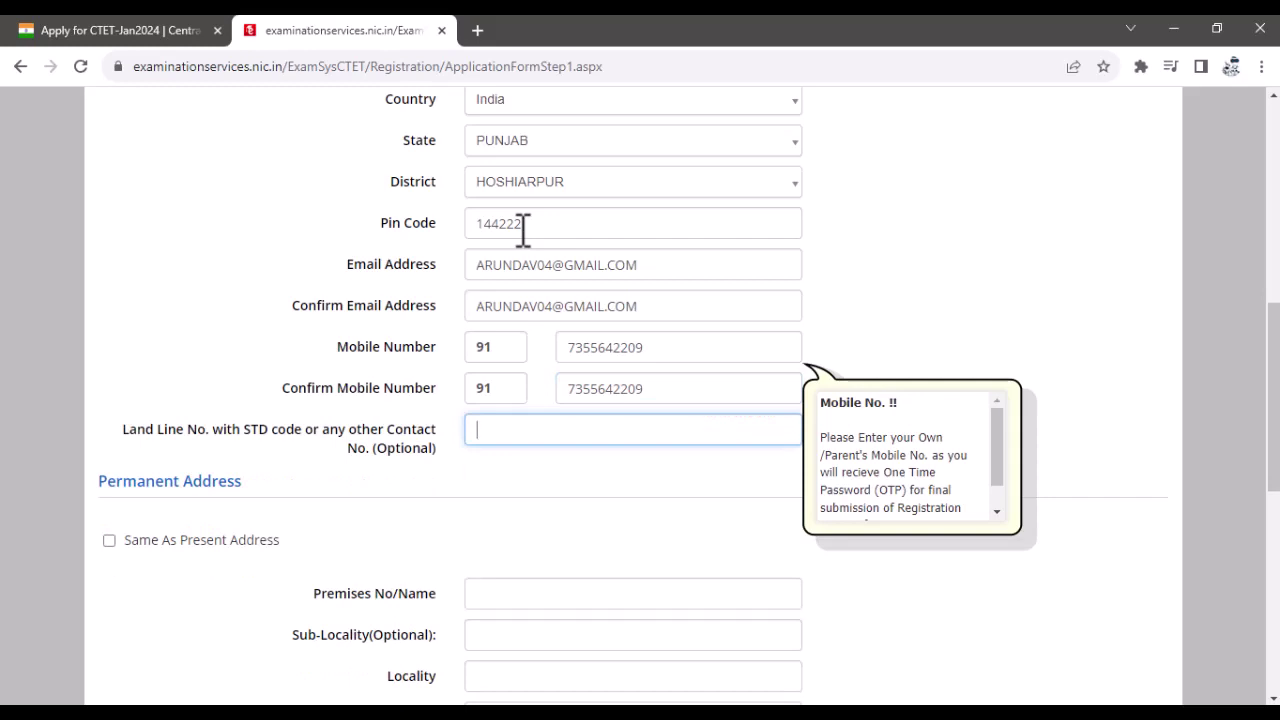
- Fill present-address Locality as RURAL and make the permanent address same as present
{"action": "scroll", "coordinate": [522, 229], "scroll_direction": "down", "scroll_amount": 1}
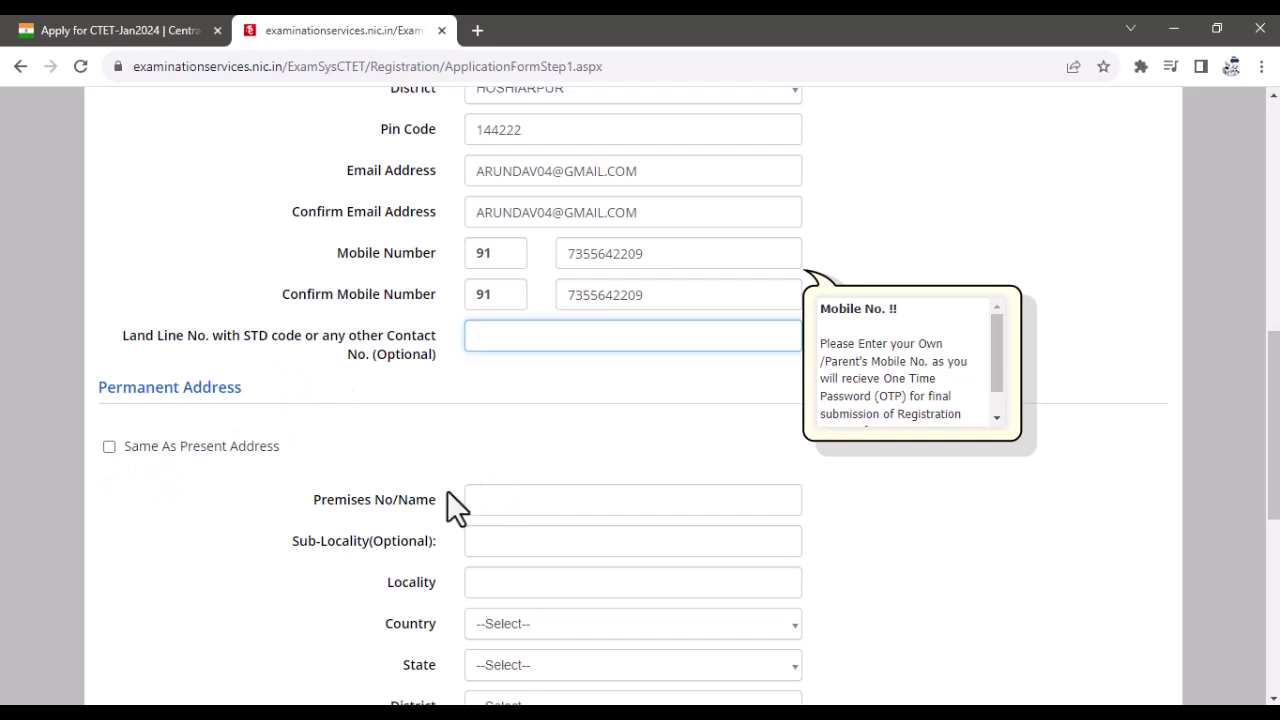
{"action": "left_click", "coordinate": [109, 447]}
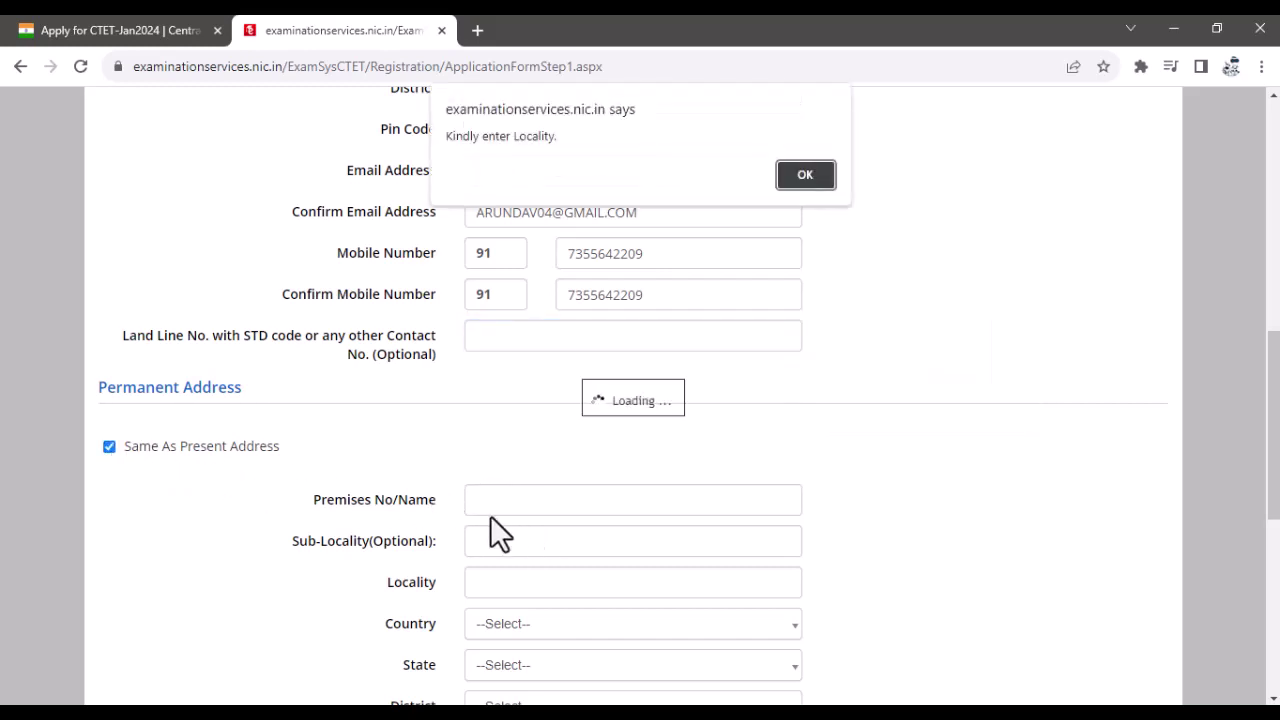
{"action": "left_click", "coordinate": [828, 177]}
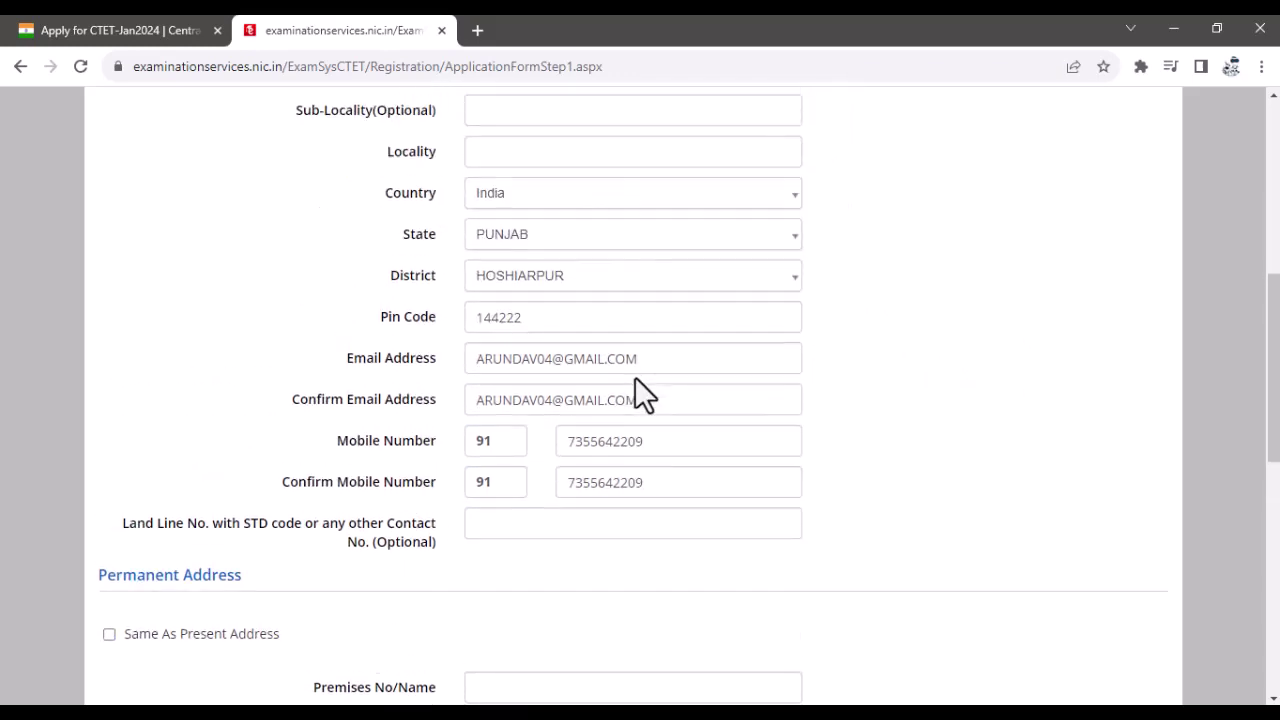
{"action": "left_click", "coordinate": [526, 155]}
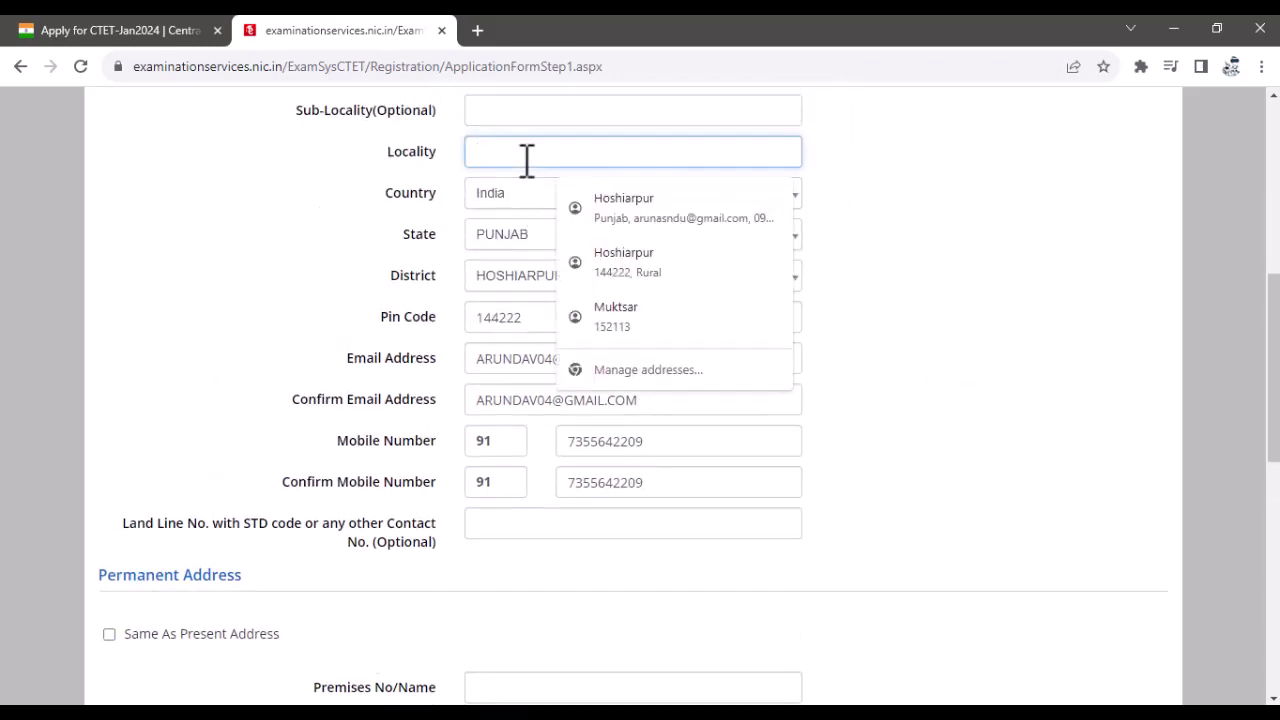
{"action": "type", "text": "RU"}
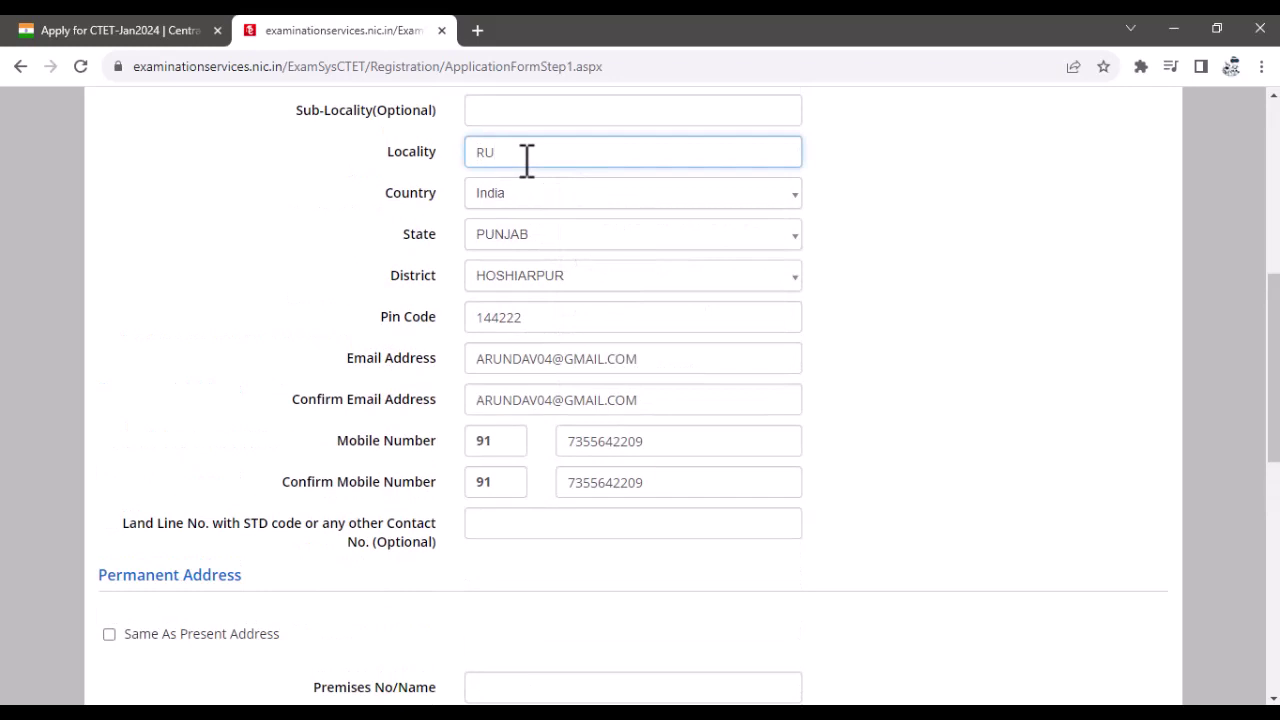
{"action": "type", "text": "RAL"}
{"action": "scroll", "coordinate": [526, 160], "scroll_direction": "down", "scroll_amount": 5}
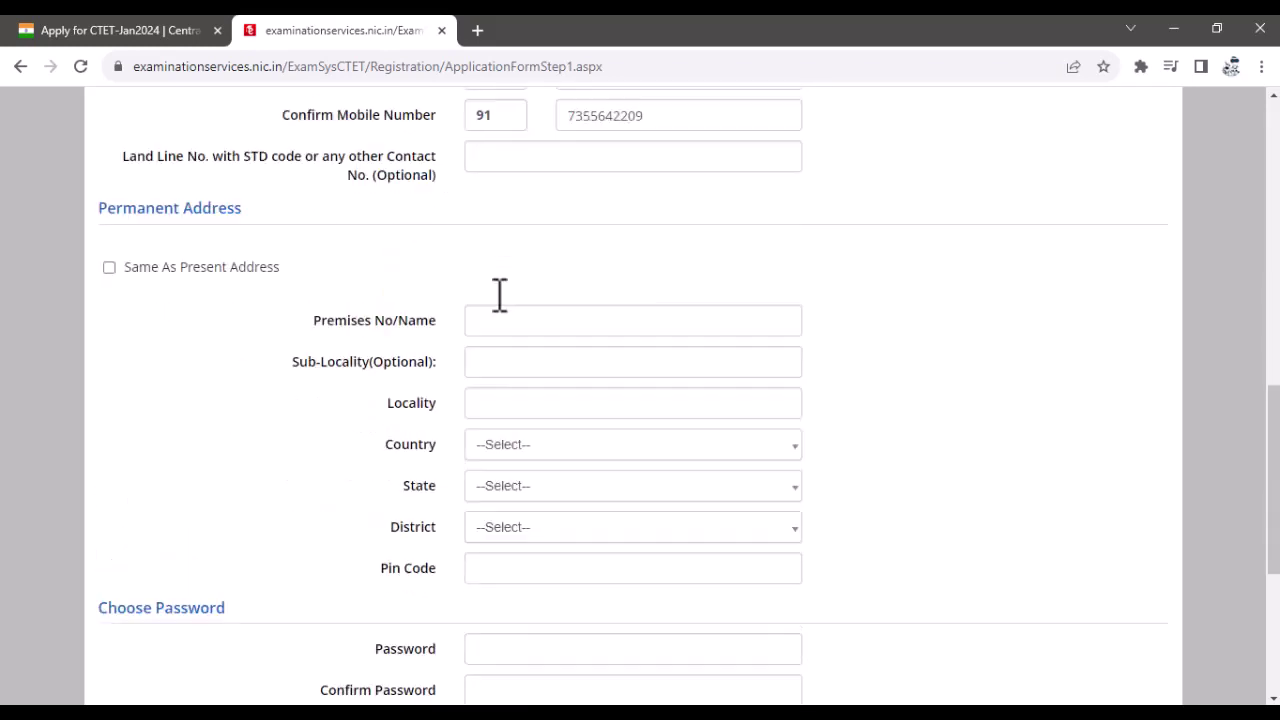
{"action": "left_click", "coordinate": [109, 165]}
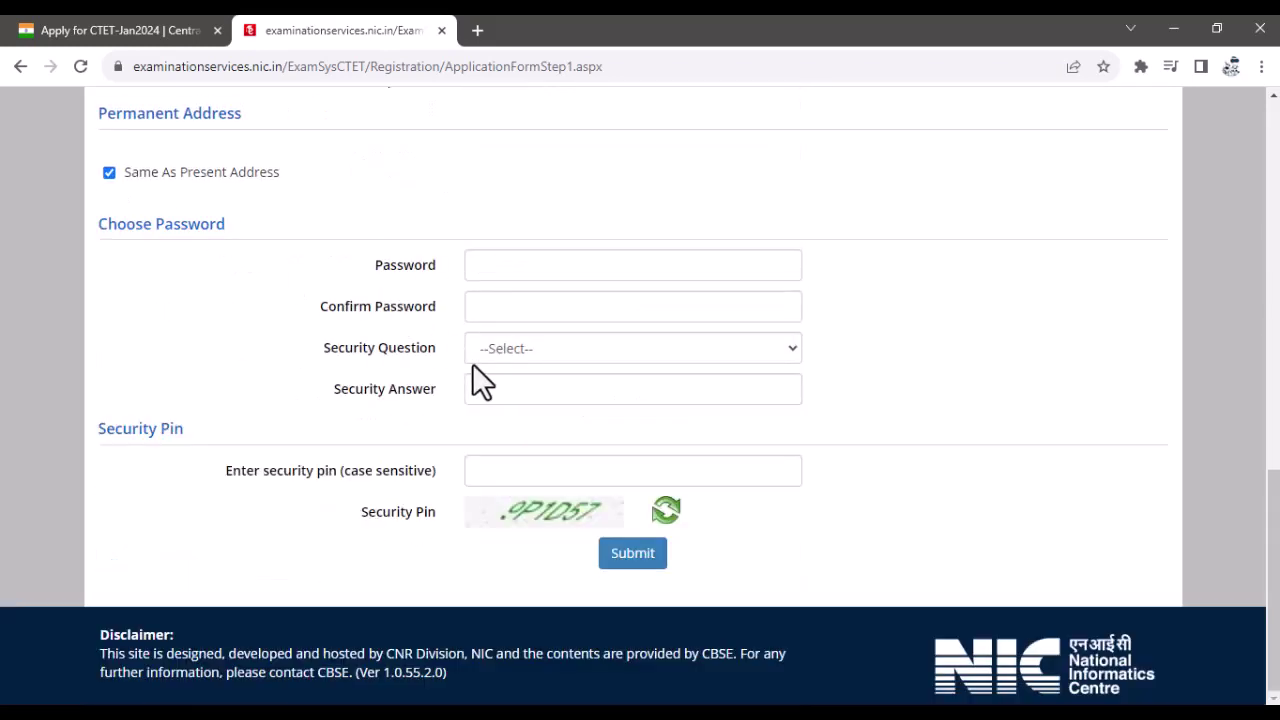
- Enter the account password and its confirmation
{"action": "left_click", "coordinate": [509, 265]}
{"action": "type", "text": "••••••••"}
{"action": "key", "text": "Tab"}
{"action": "type", "text": "••••••••"}
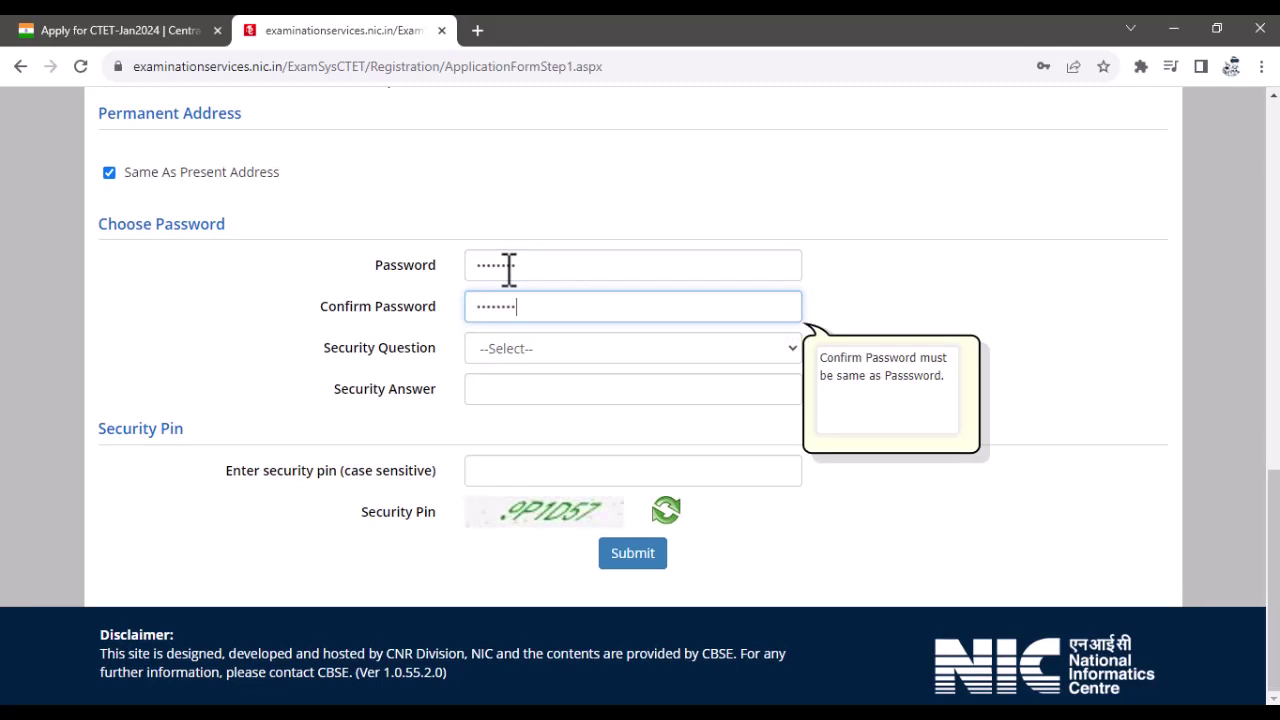
{"action": "key", "text": "Tab"}
- Choose security question 'What is the name of your first school?', answer it, enter the security pin and submit
{"action": "left_click", "coordinate": [505, 340]}
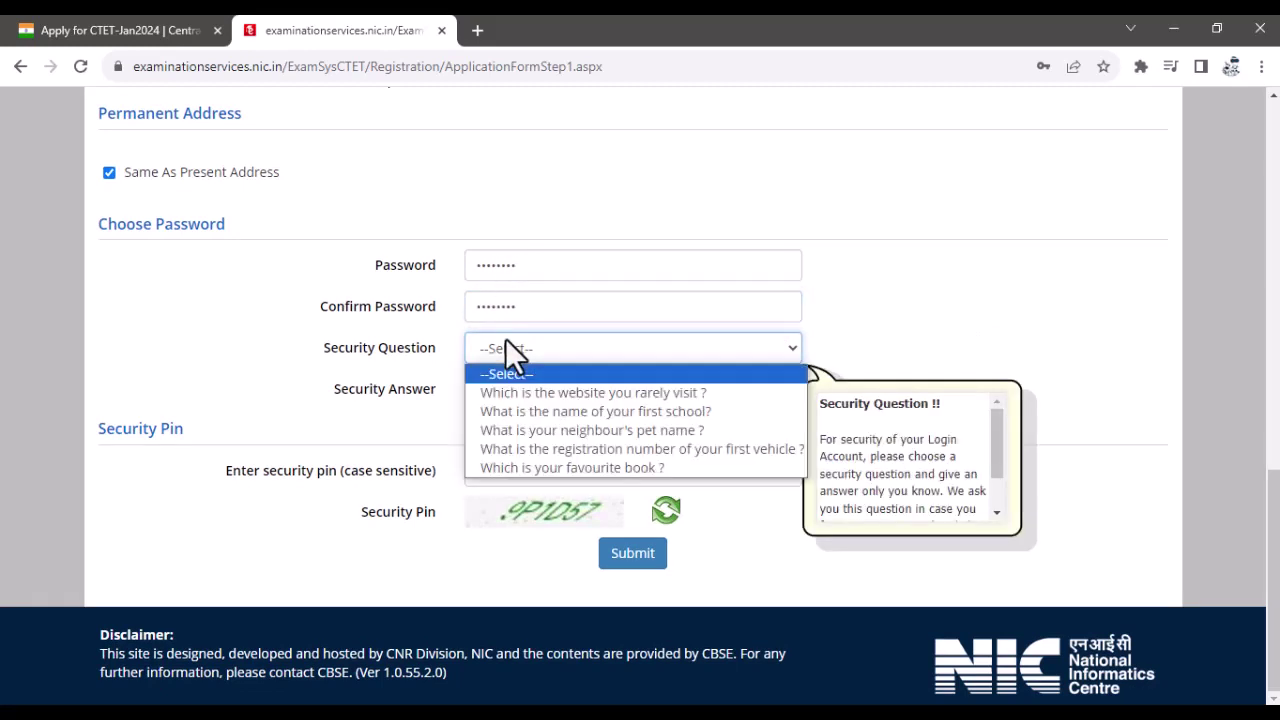
{"action": "left_click", "coordinate": [574, 411]}
{"action": "left_click", "coordinate": [549, 397]}
{"action": "type", "text": "•••"}
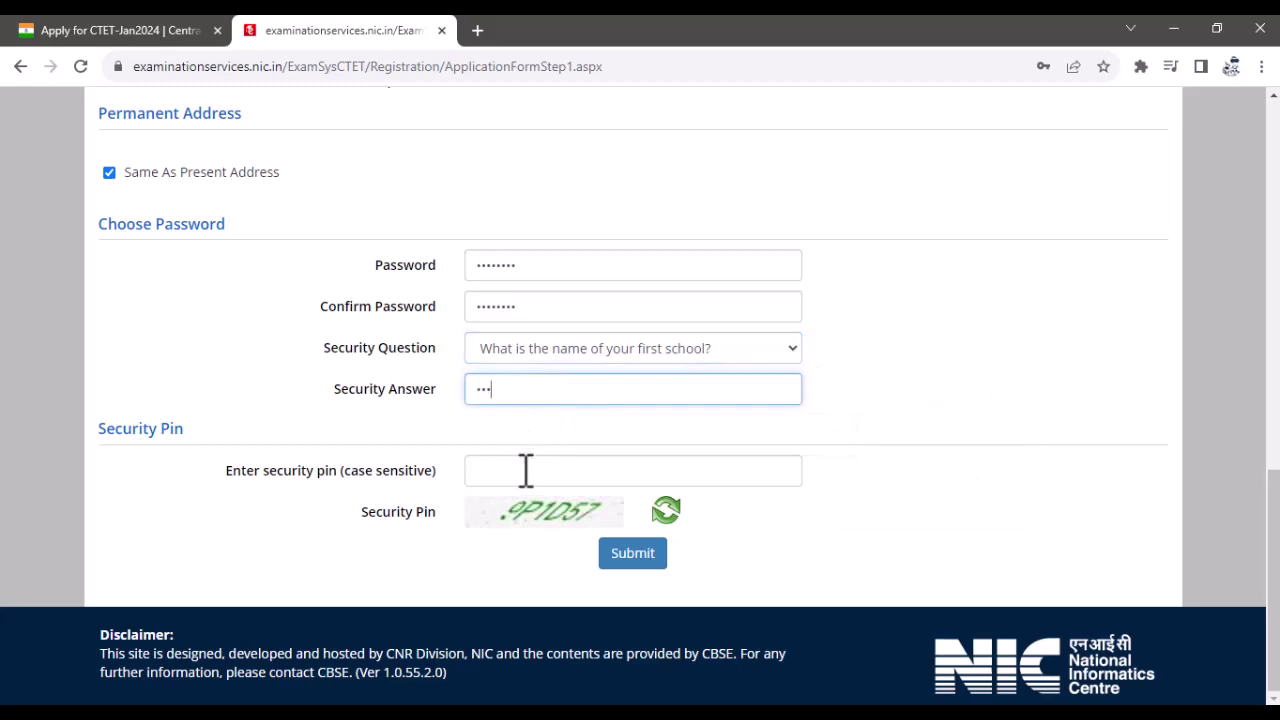
{"action": "left_click", "coordinate": [515, 470]}
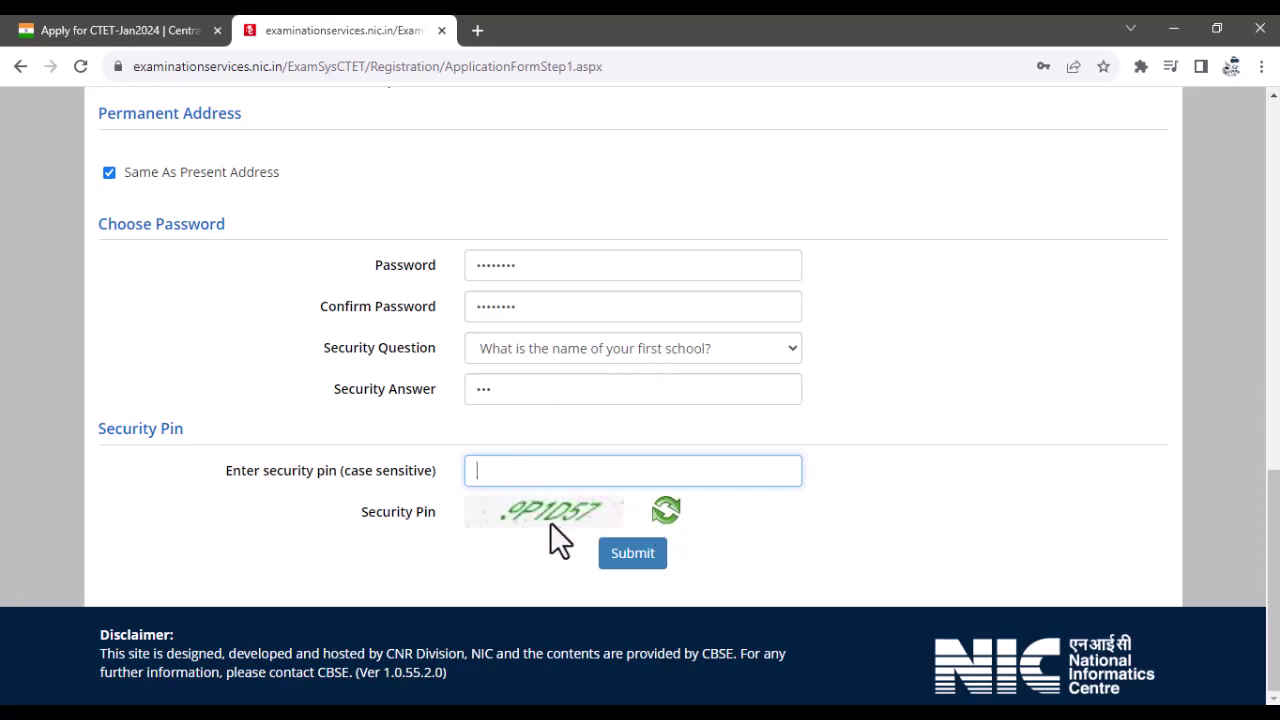
{"action": "type", "text": "9P"}
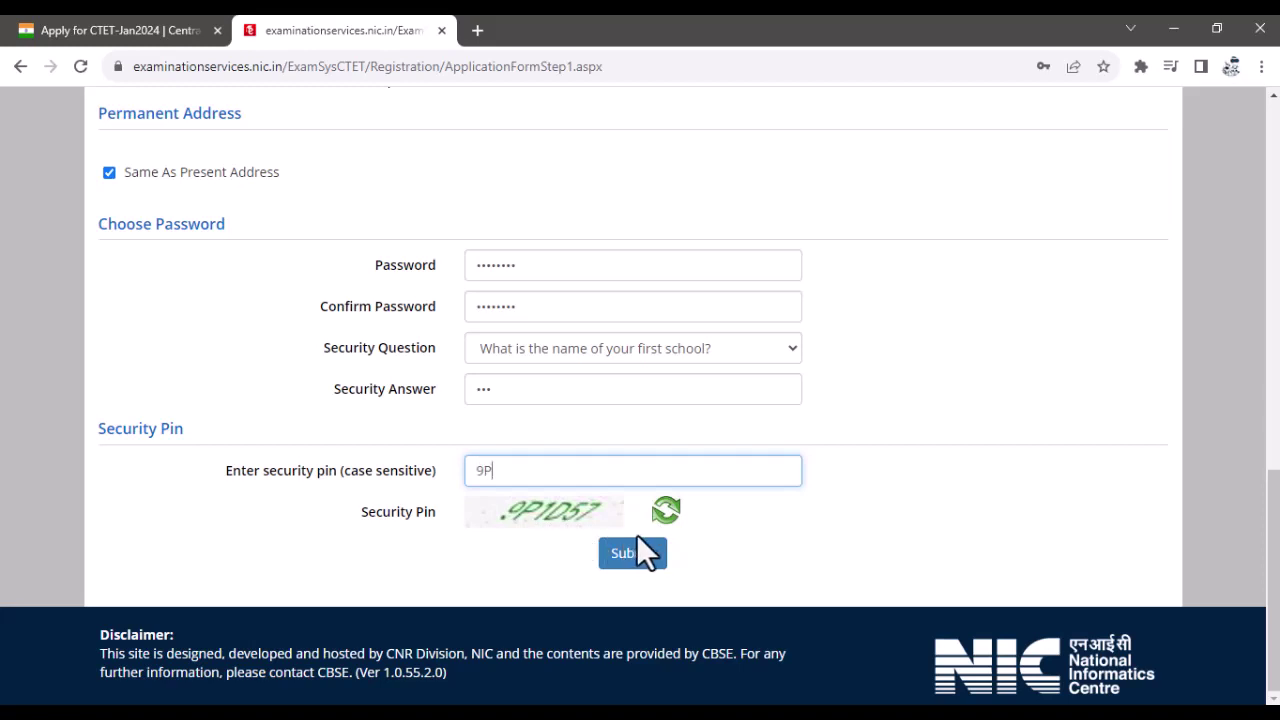
{"action": "type", "text": "1D57"}
{"action": "left_click", "coordinate": [630, 556]}
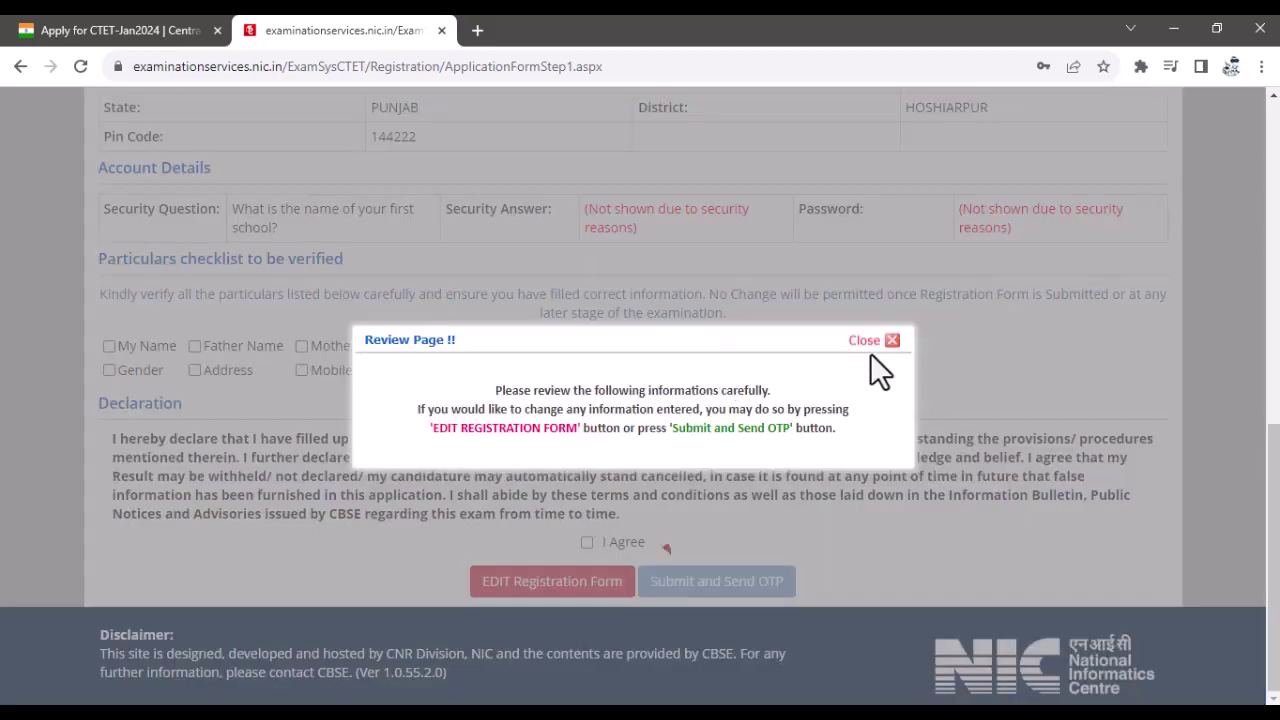
- On the review page, verify Gender, Father Name, Mobile Number and Date of Birth
{"action": "left_click", "coordinate": [866, 341]}
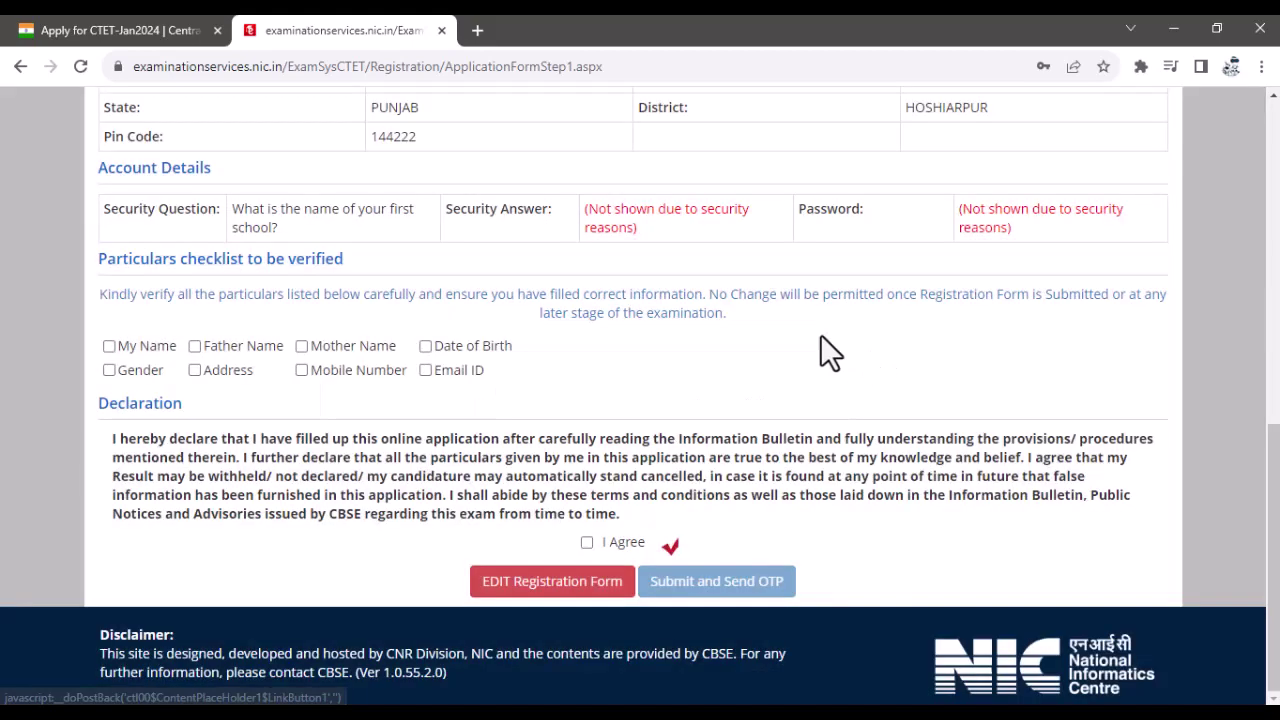
{"action": "scroll", "coordinate": [700, 340], "scroll_direction": "up", "scroll_amount": 10}
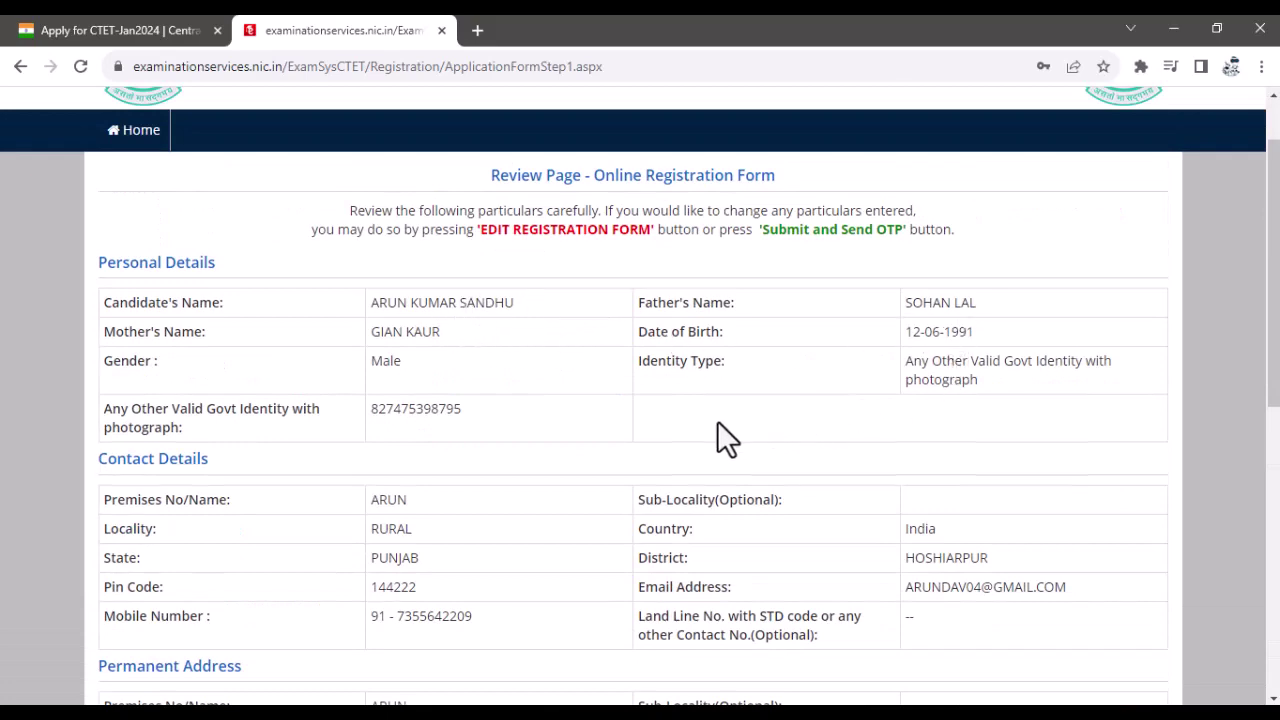
{"action": "scroll", "coordinate": [717, 421], "scroll_direction": "down", "scroll_amount": 2}
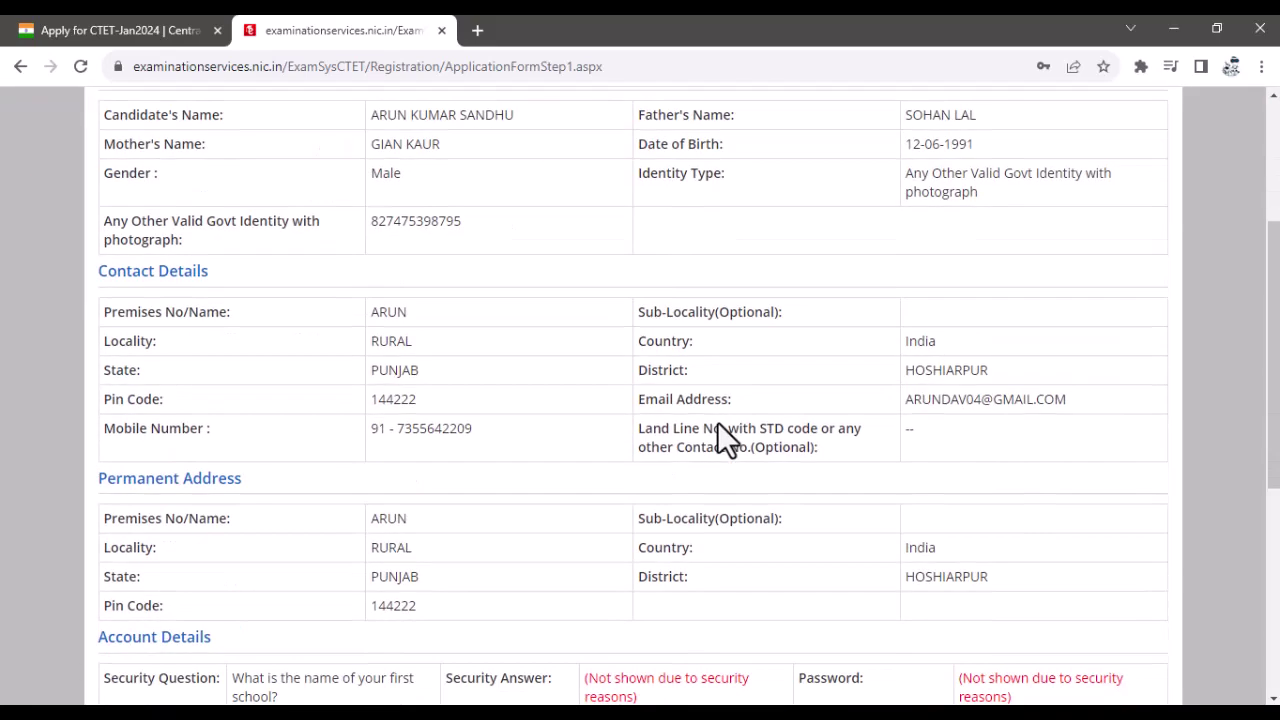
{"action": "scroll", "coordinate": [717, 421], "scroll_direction": "down", "scroll_amount": 3}
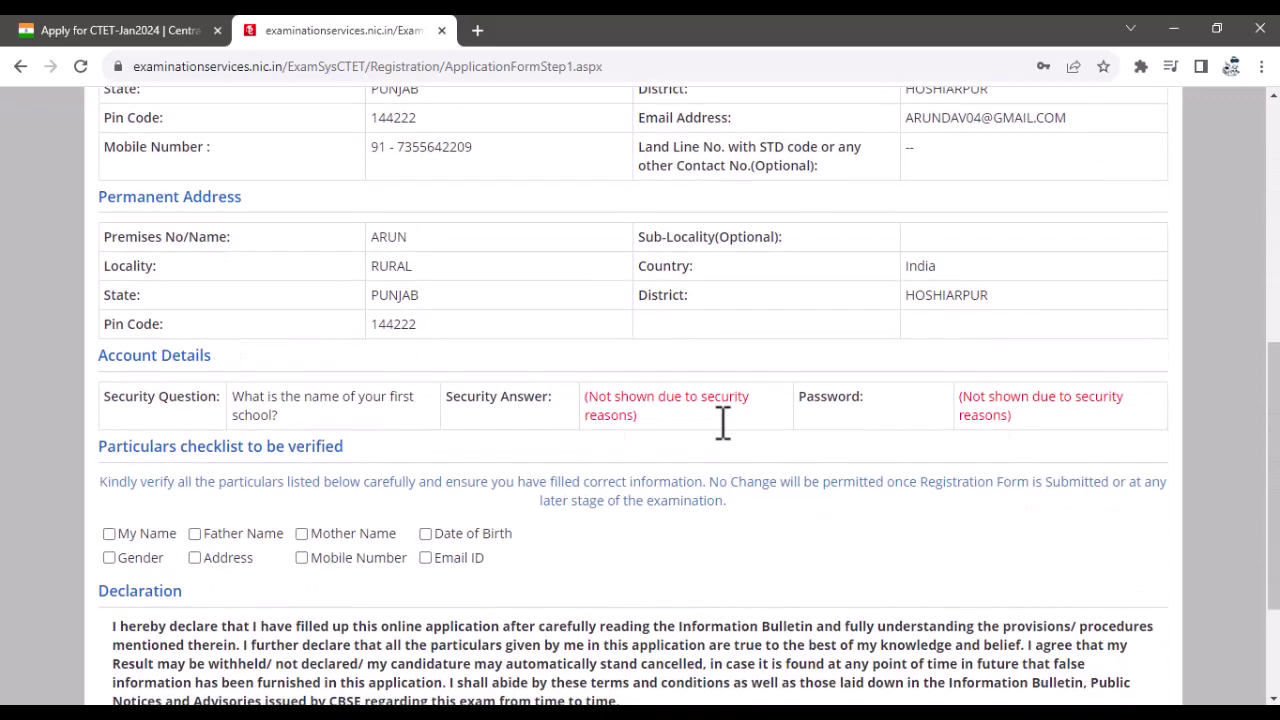
{"action": "scroll", "coordinate": [453, 460], "scroll_direction": "down", "scroll_amount": 2}
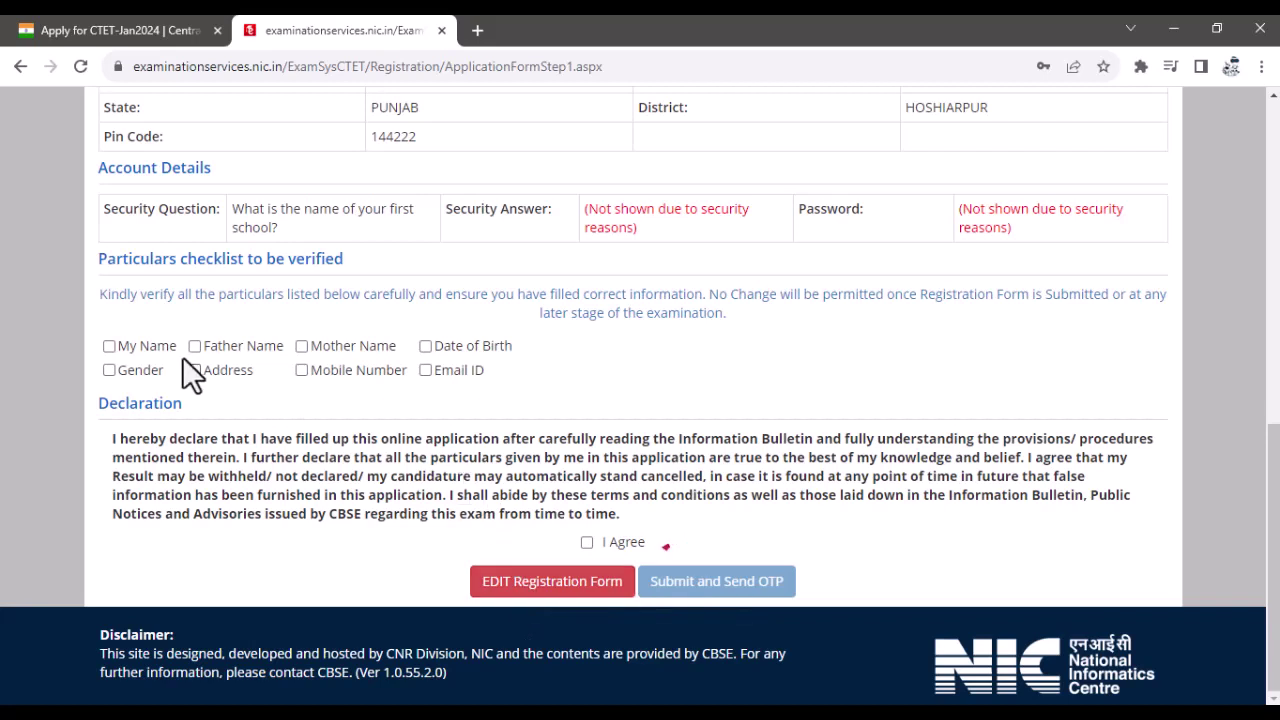
{"action": "left_click", "coordinate": [109, 370]}
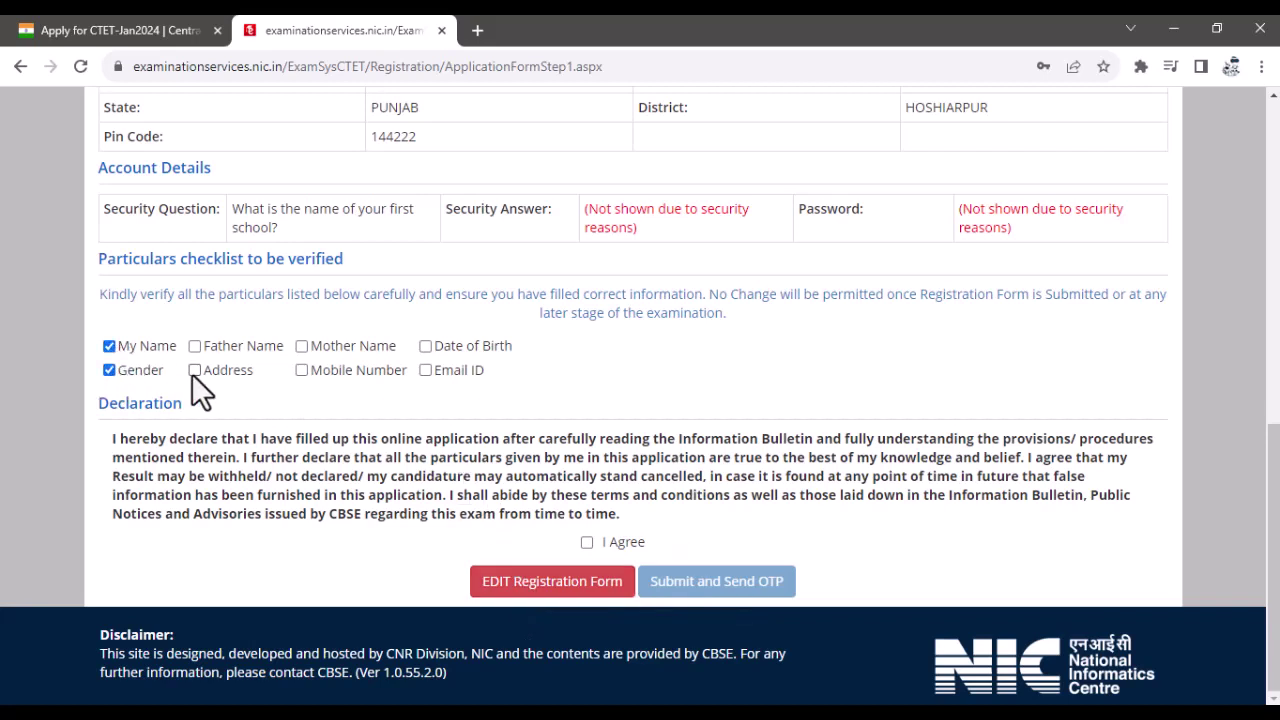
{"action": "left_click", "coordinate": [195, 347]}
{"action": "left_click", "coordinate": [302, 371]}
{"action": "left_click", "coordinate": [427, 346]}
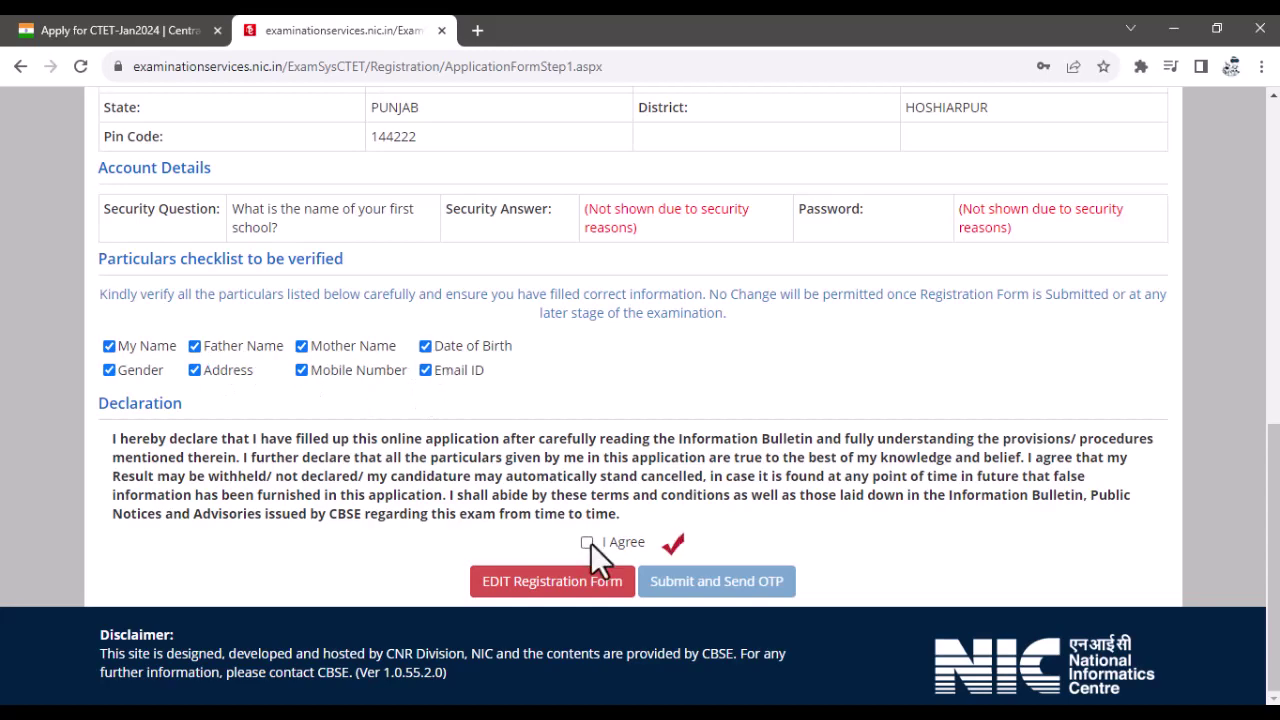
- Agree to the declaration and confirm submission to receive the OTP
{"action": "left_click", "coordinate": [585, 543]}
{"action": "left_click", "coordinate": [718, 588]}
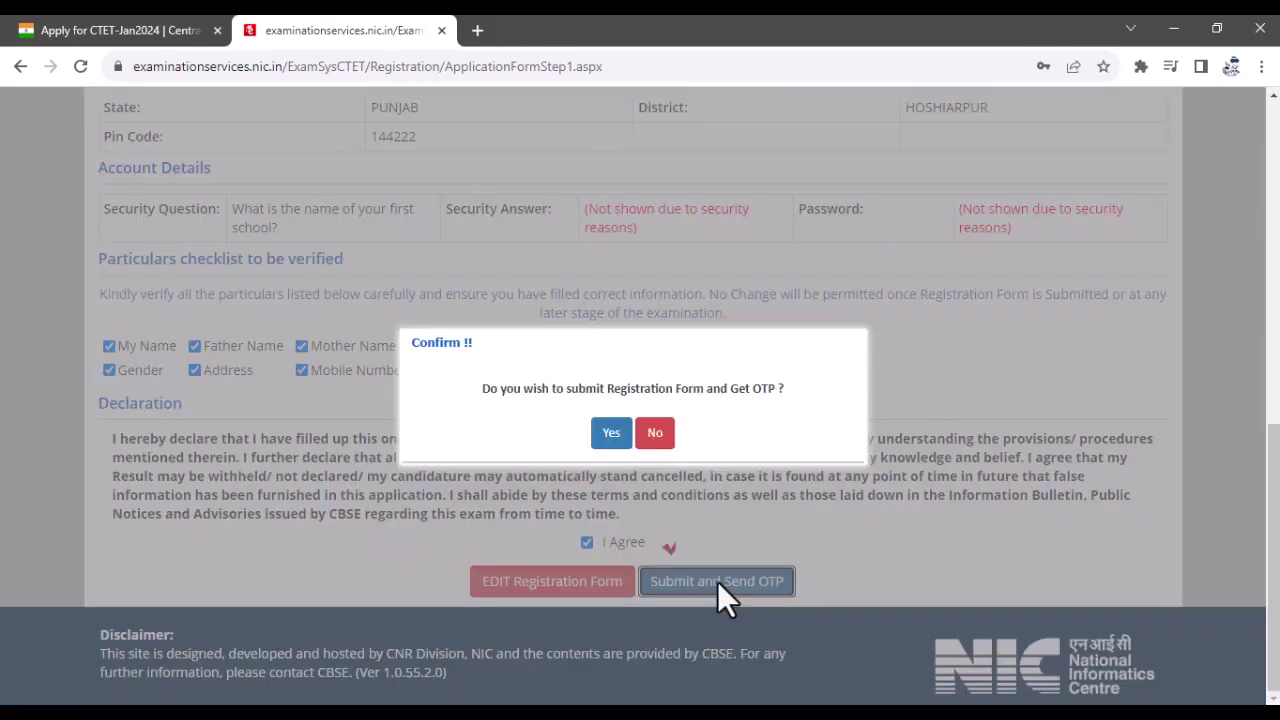
{"action": "left_click", "coordinate": [606, 430]}
{"action": "left_click", "coordinate": [705, 448]}
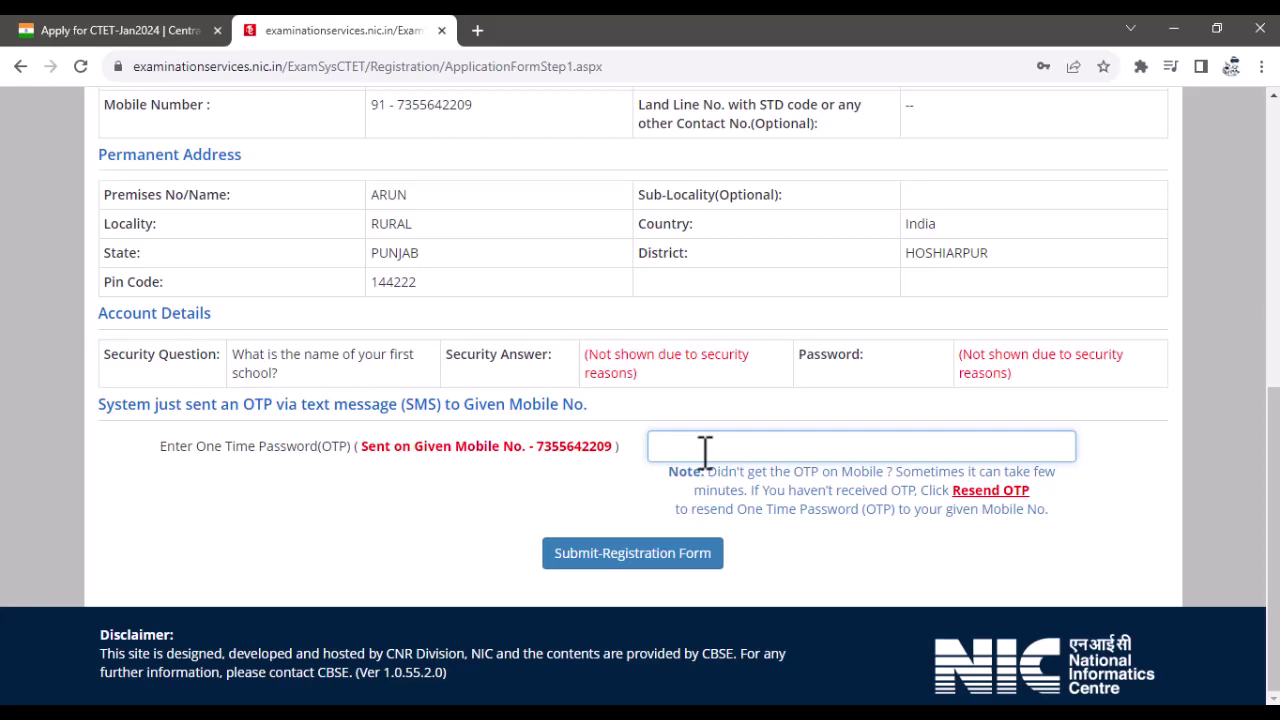
- Request a fresh OTP, enter the received code and submit the registration
{"action": "left_click", "coordinate": [1000, 492]}
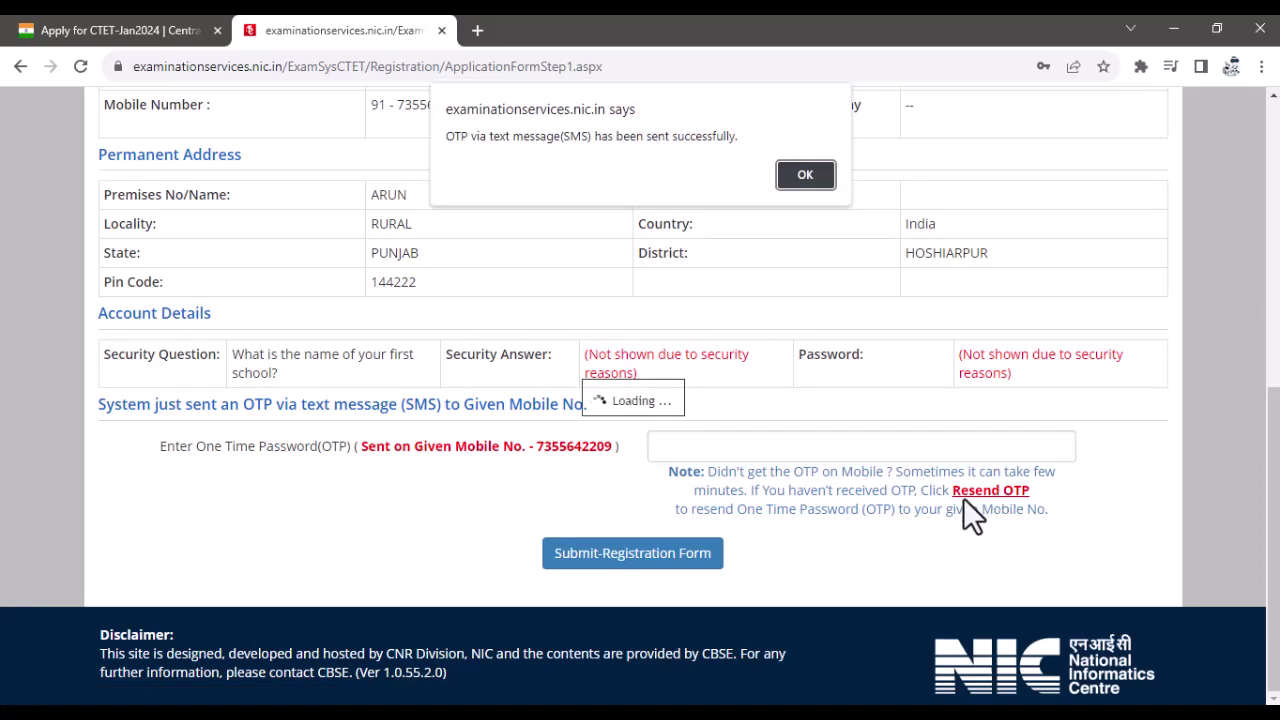
{"action": "left_click", "coordinate": [808, 172]}
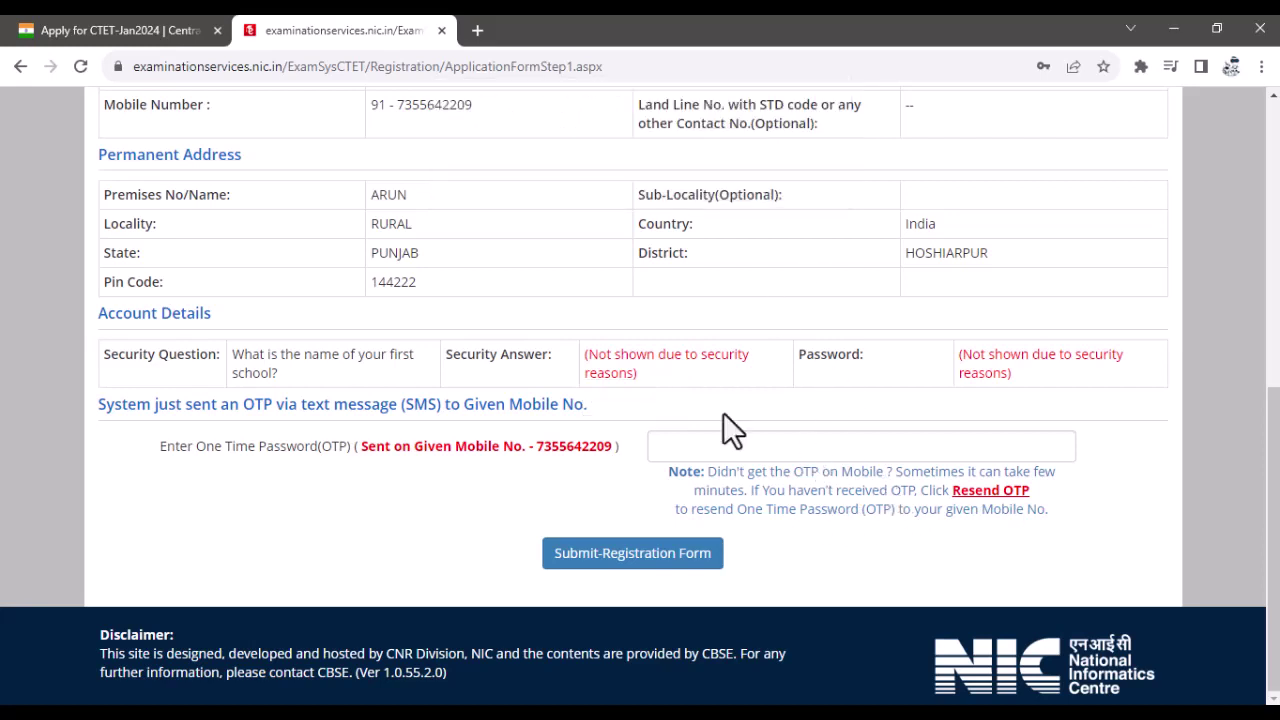
{"action": "left_click", "coordinate": [708, 448]}
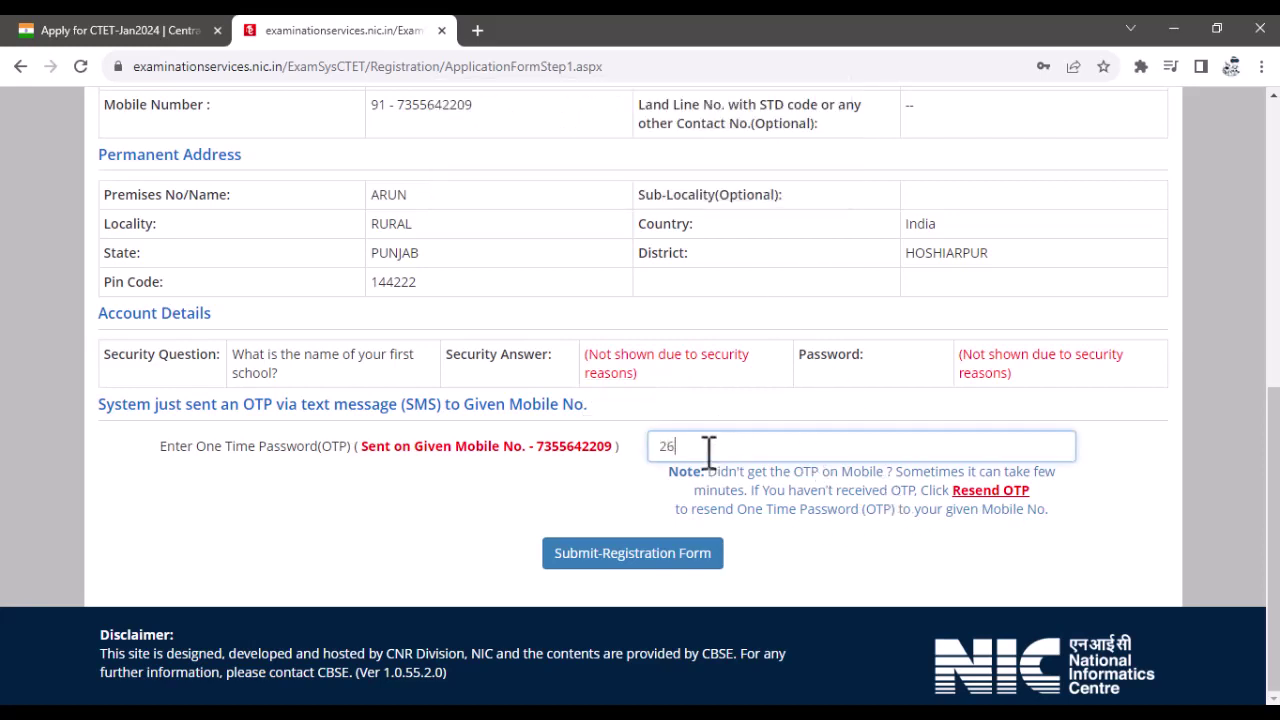
{"action": "left_click", "coordinate": [632, 556]}
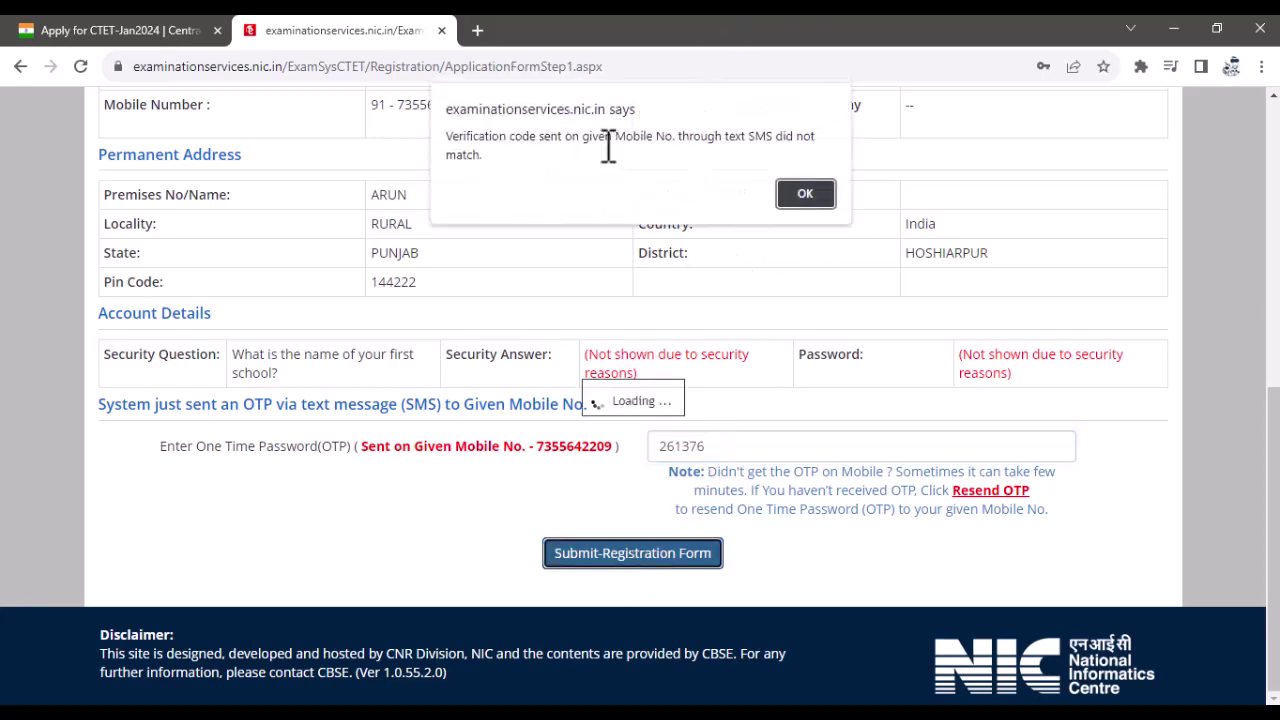
- After the mismatch warning, replace the OTP with the correct code and resubmit
{"action": "left_click", "coordinate": [806, 196]}
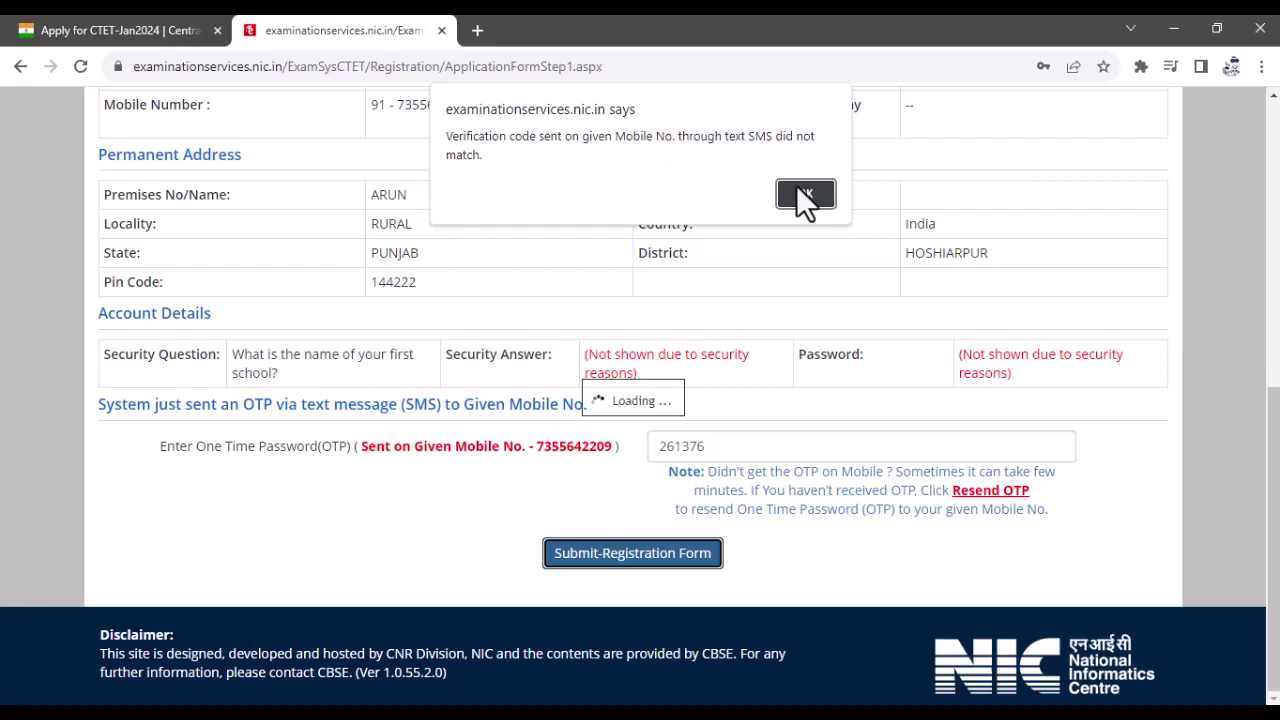
{"action": "left_click", "coordinate": [743, 452]}
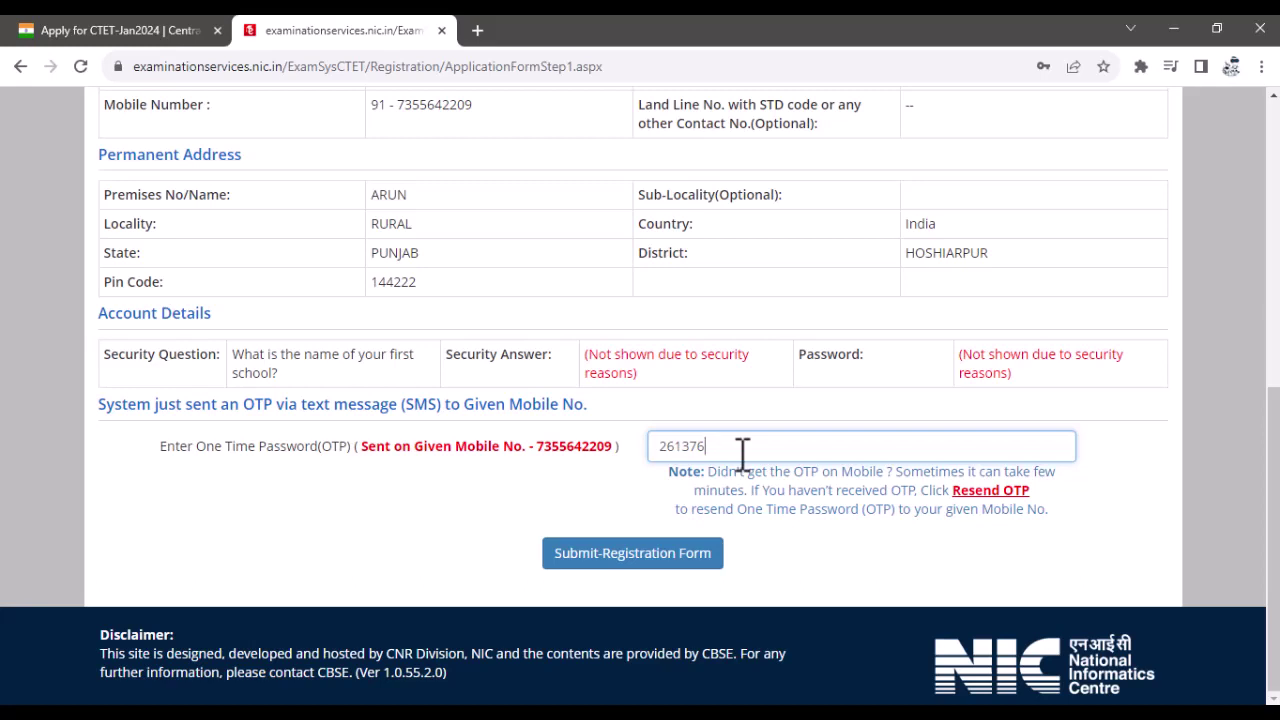
{"action": "left_click_drag", "start_coordinate": [743, 452], "coordinate": [580, 456]}
{"action": "left_click", "coordinate": [666, 558]}
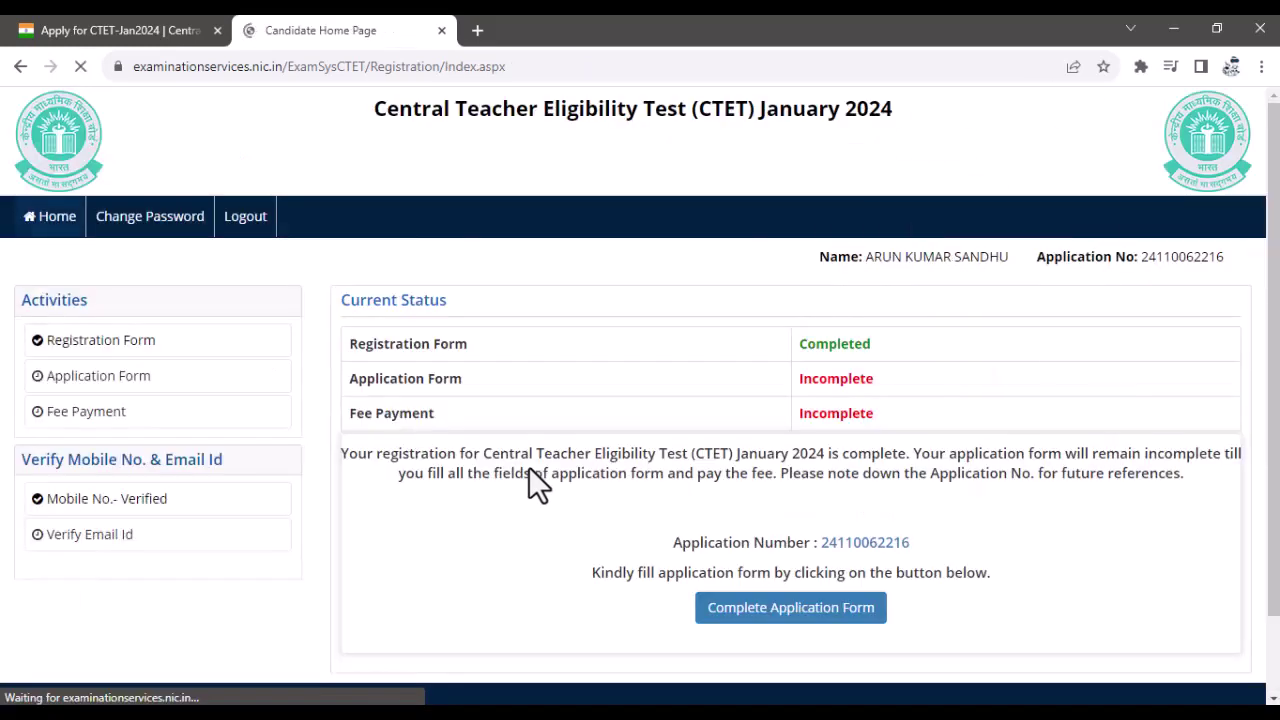
- Save the password in the browser and open a new blank tab, typing the candidate's first name
{"action": "left_click", "coordinate": [1004, 378]}
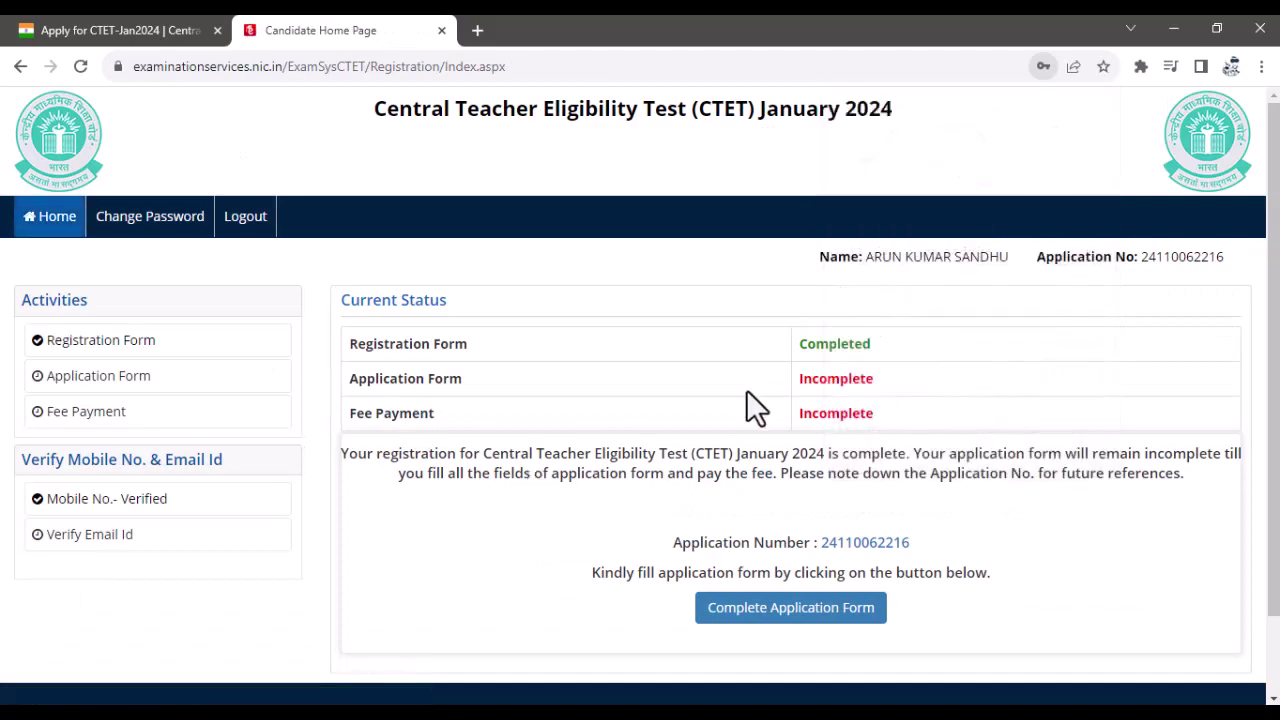
{"action": "left_click", "coordinate": [478, 31]}
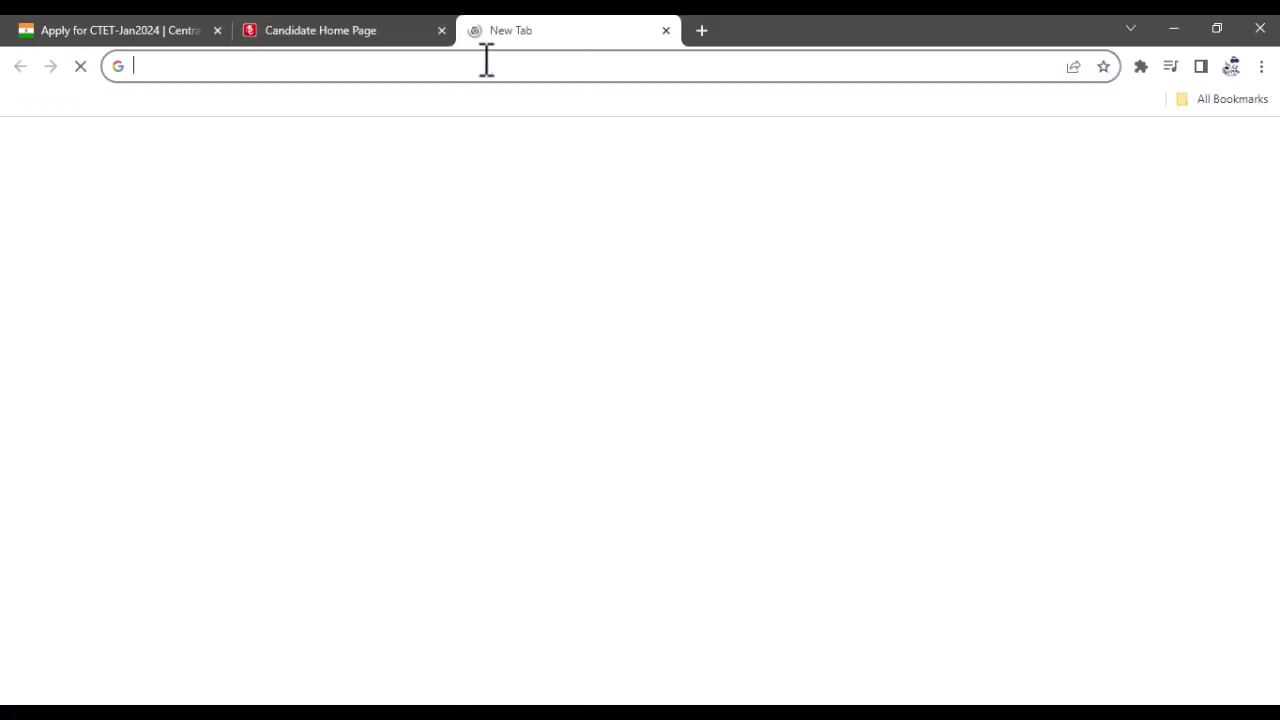
{"action": "type", "text": "ARUN"}
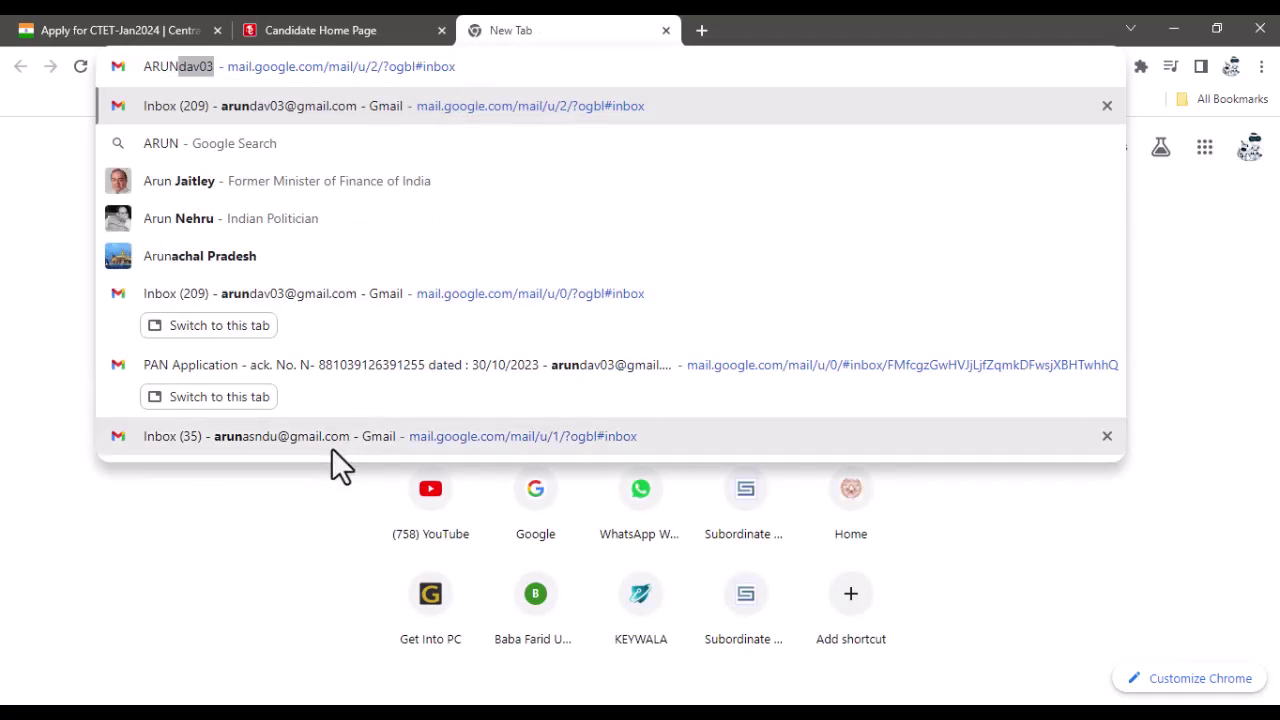
- Return to the Candidate Home Page tab and choose Complete Application Form
{"action": "left_click", "coordinate": [409, 30]}
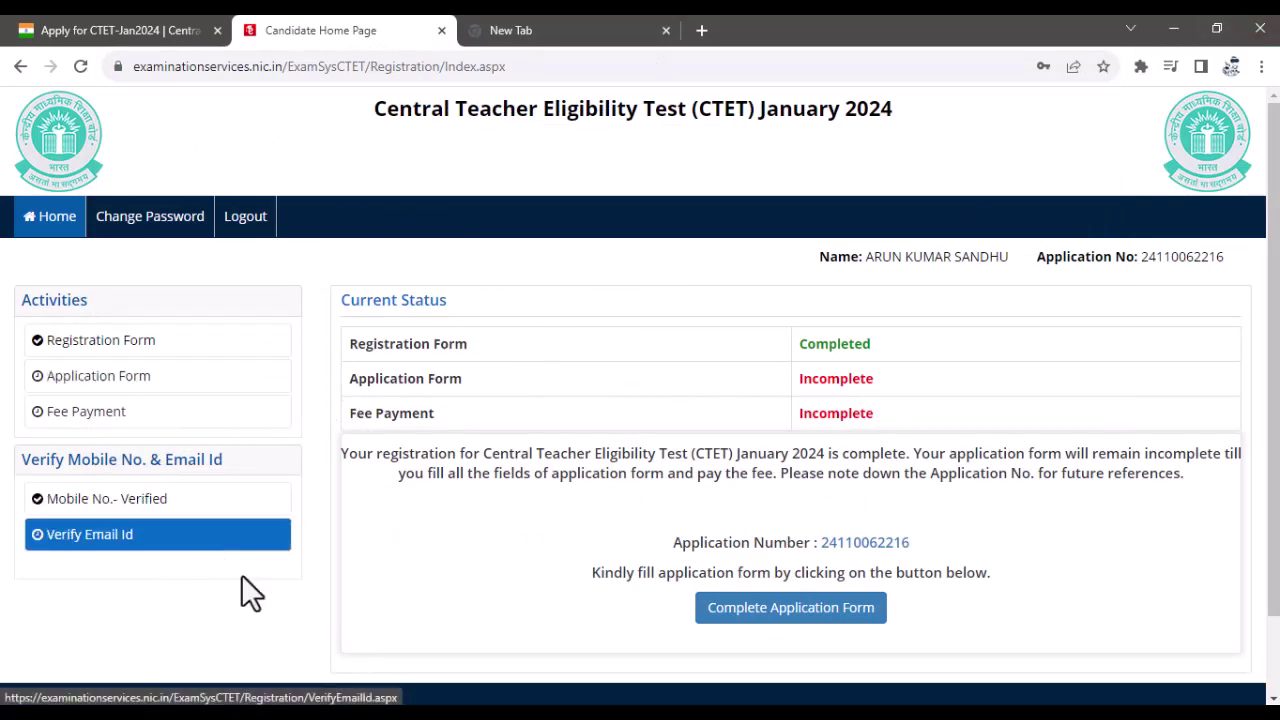
{"action": "left_click_drag", "start_coordinate": [1012, 257], "coordinate": [903, 257]}
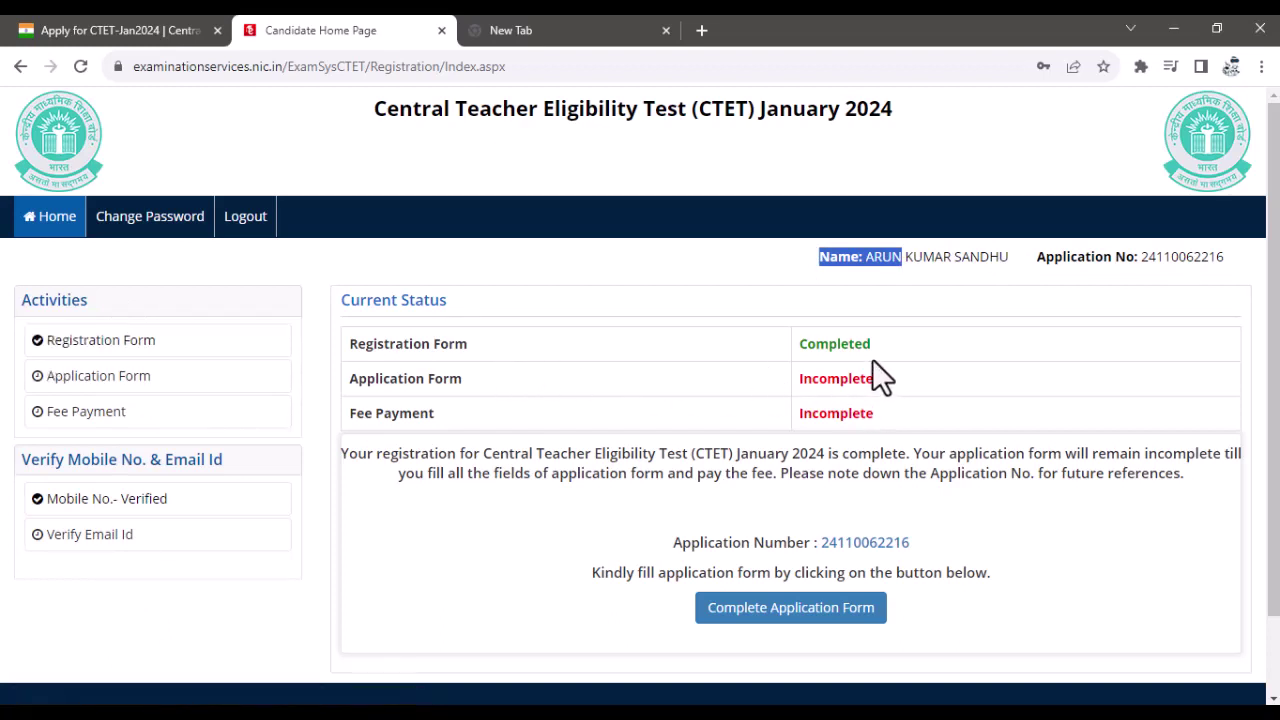
{"action": "left_click", "coordinate": [797, 622]}
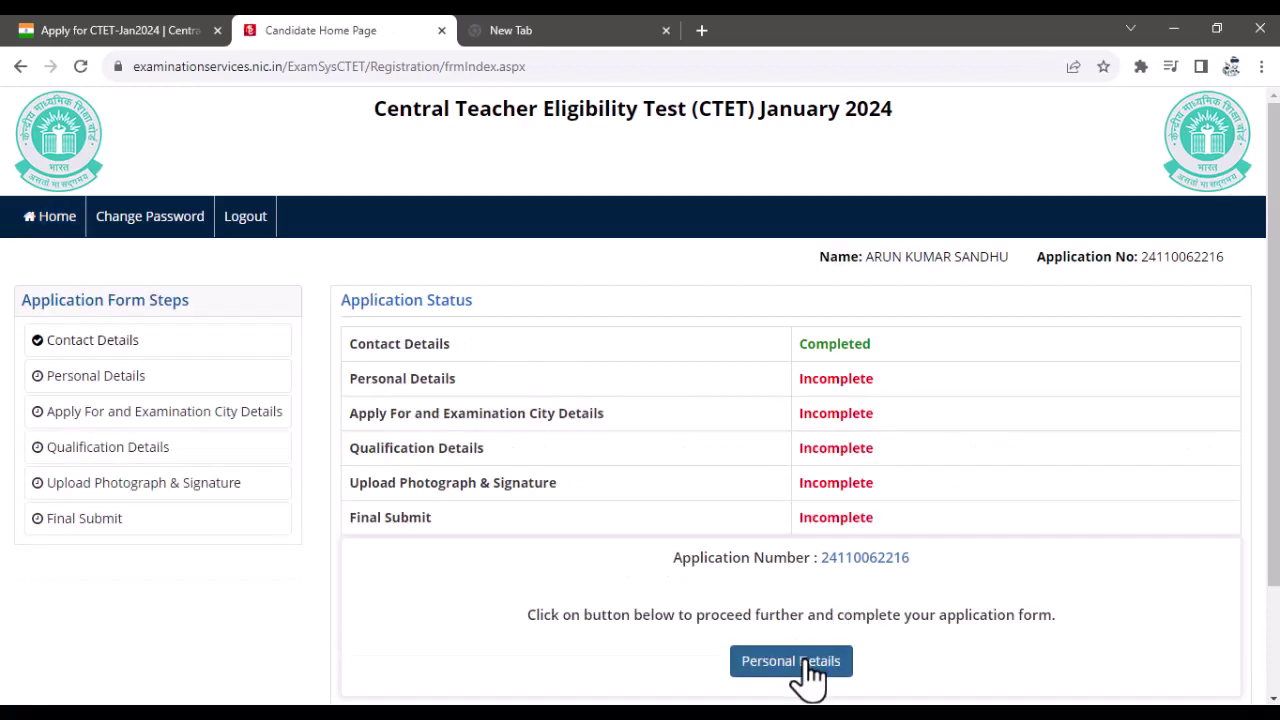
- In Personal Details, set Nationality to Indian and Category to SC
{"action": "left_click", "coordinate": [806, 662]}
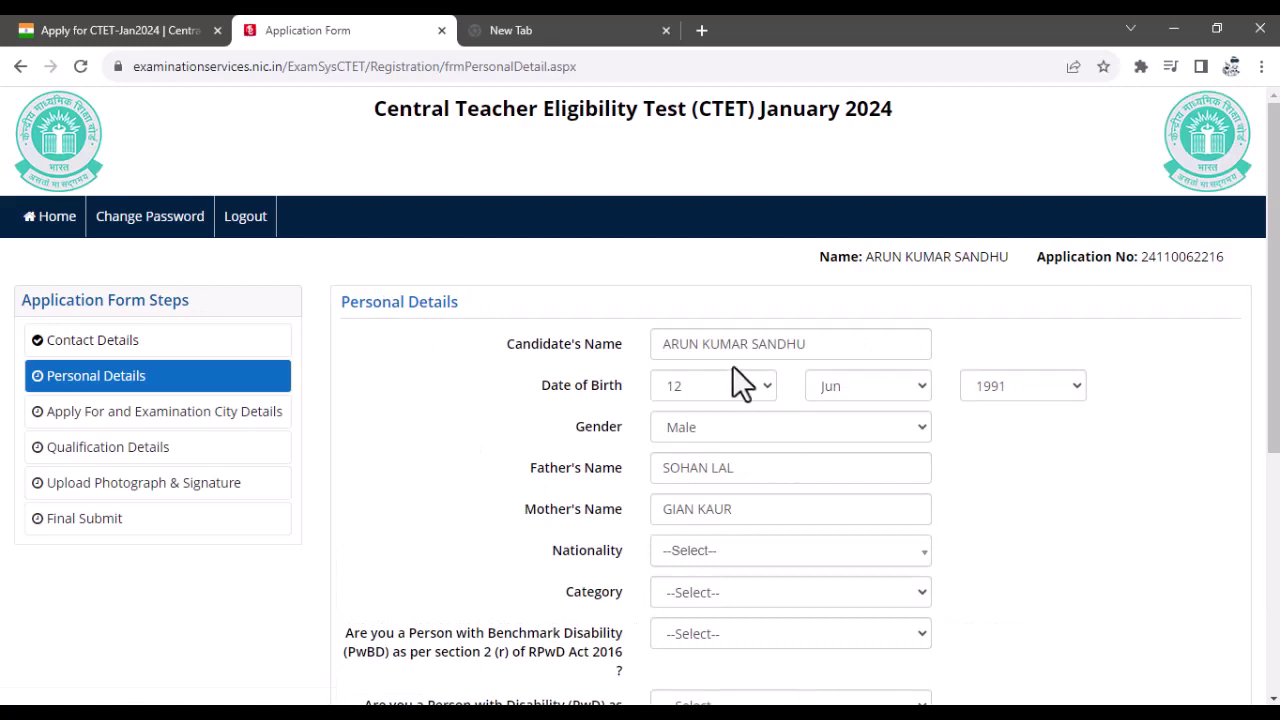
{"action": "scroll", "coordinate": [710, 510], "scroll_direction": "down", "scroll_amount": 1}
{"action": "left_click", "coordinate": [702, 462]}
{"action": "left_click", "coordinate": [697, 542]}
{"action": "left_click", "coordinate": [698, 500]}
{"action": "left_click", "coordinate": [704, 556]}
- Answer No to PwBD and PwD scribe questions and set Employment Status to Not Employed
{"action": "scroll", "coordinate": [708, 560], "scroll_direction": "down", "scroll_amount": 2}
{"action": "left_click", "coordinate": [696, 358]}
{"action": "left_click", "coordinate": [700, 415]}
{"action": "left_click", "coordinate": [705, 428]}
{"action": "left_click", "coordinate": [704, 423]}
{"action": "left_click", "coordinate": [699, 424]}
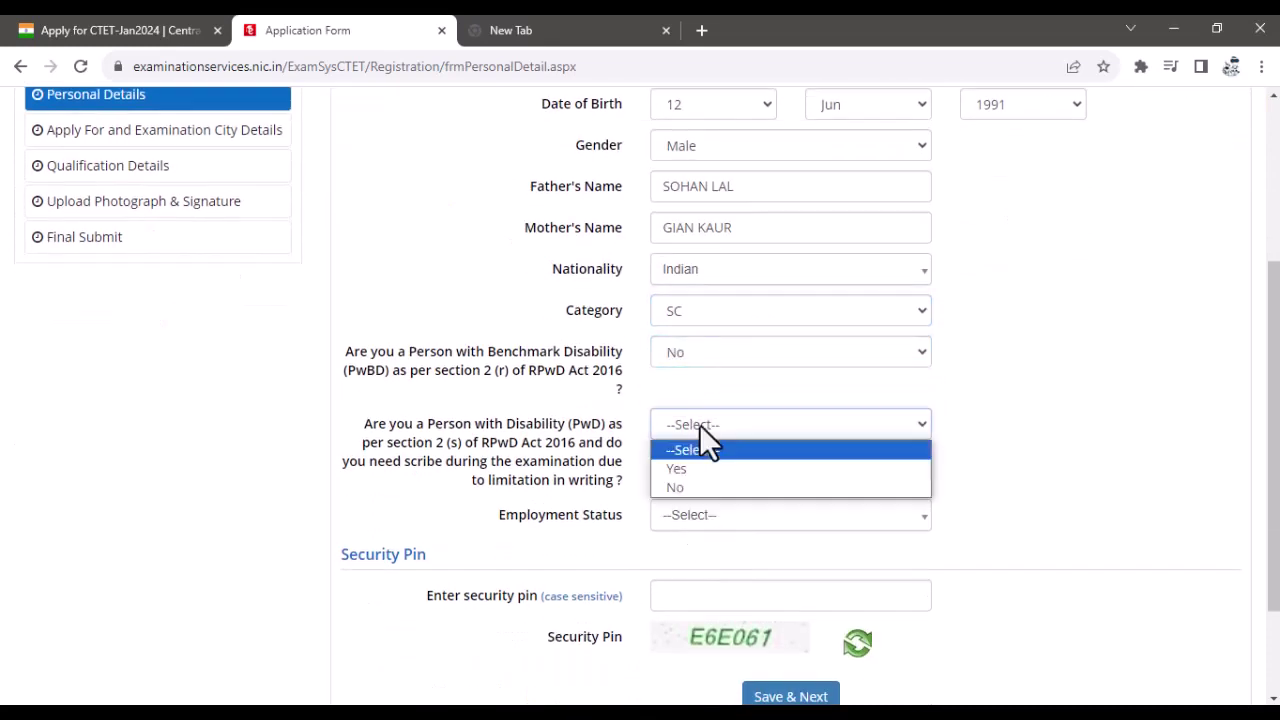
{"action": "left_click", "coordinate": [698, 488]}
{"action": "left_click", "coordinate": [699, 516]}
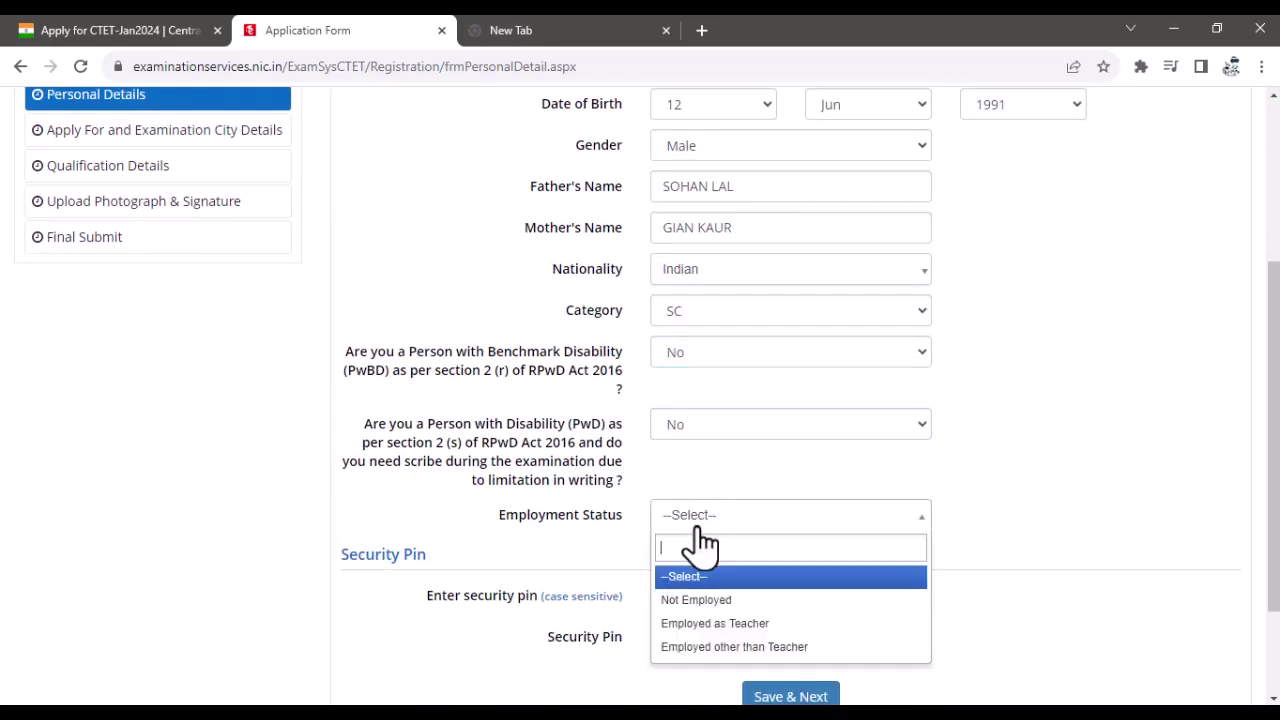
{"action": "left_click", "coordinate": [707, 603]}
- Enter the security pin and confirm Save & Next
{"action": "scroll", "coordinate": [720, 595], "scroll_direction": "down", "scroll_amount": 2}
{"action": "left_click", "coordinate": [688, 460]}
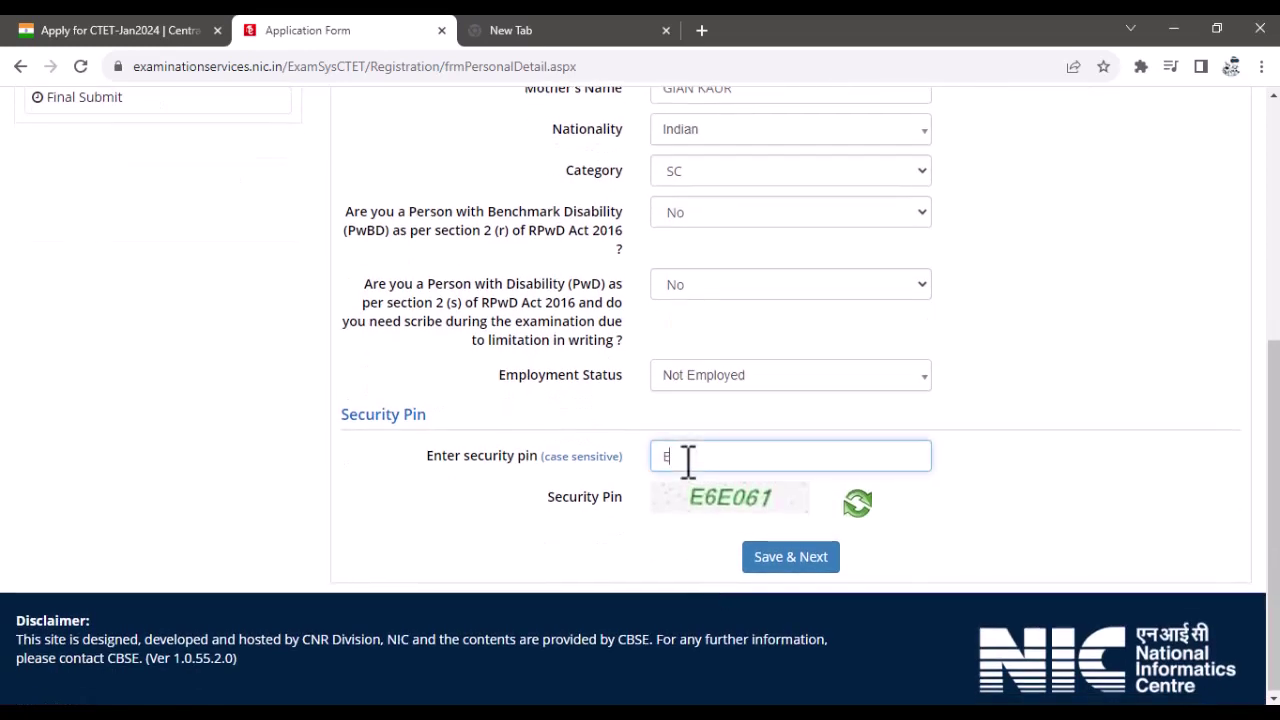
{"action": "type", "text": "E6E0"}
{"action": "type", "text": "06"}
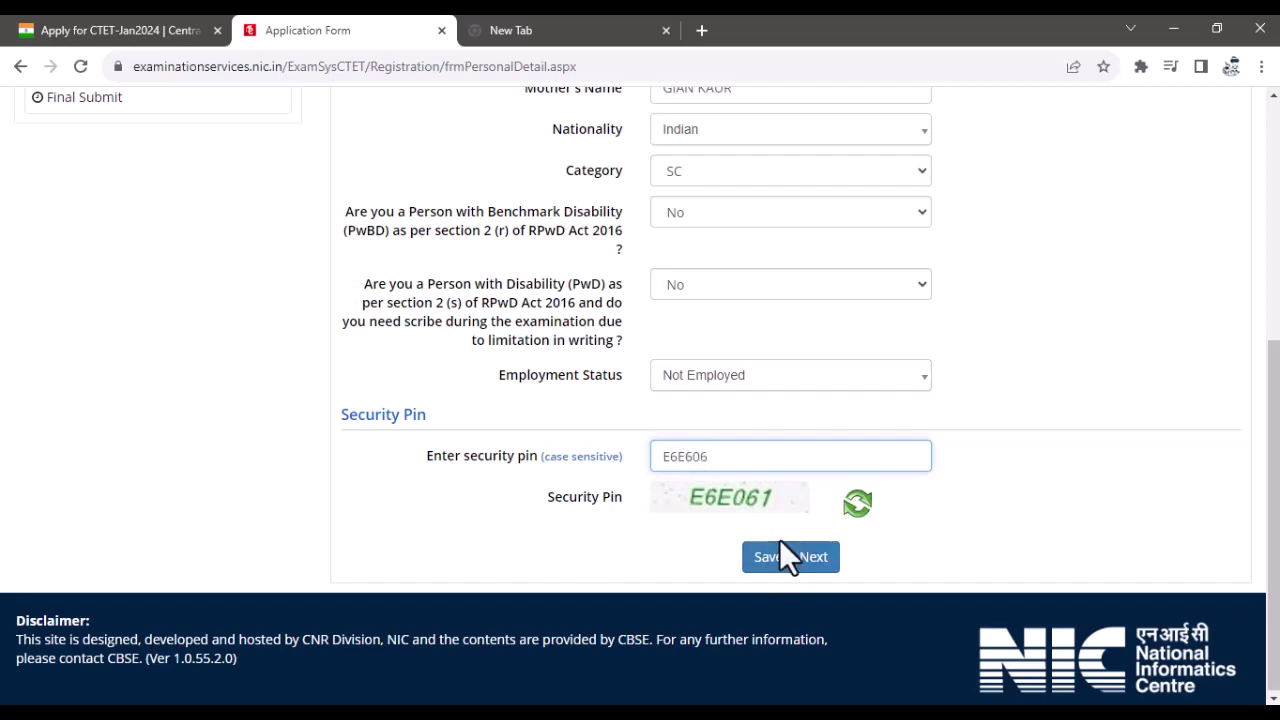
{"action": "key", "text": "BackSpace"}
{"action": "type", "text": "1"}
{"action": "left_click", "coordinate": [781, 552]}
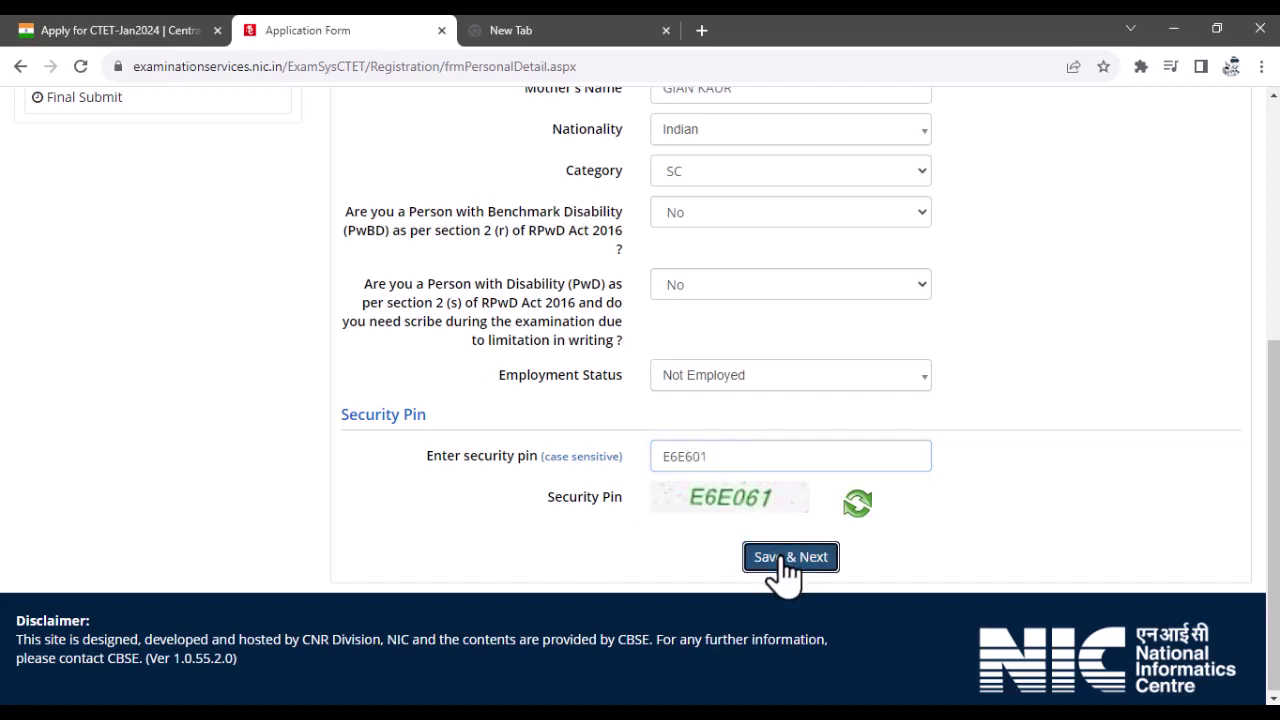
{"action": "left_click", "coordinate": [607, 430]}
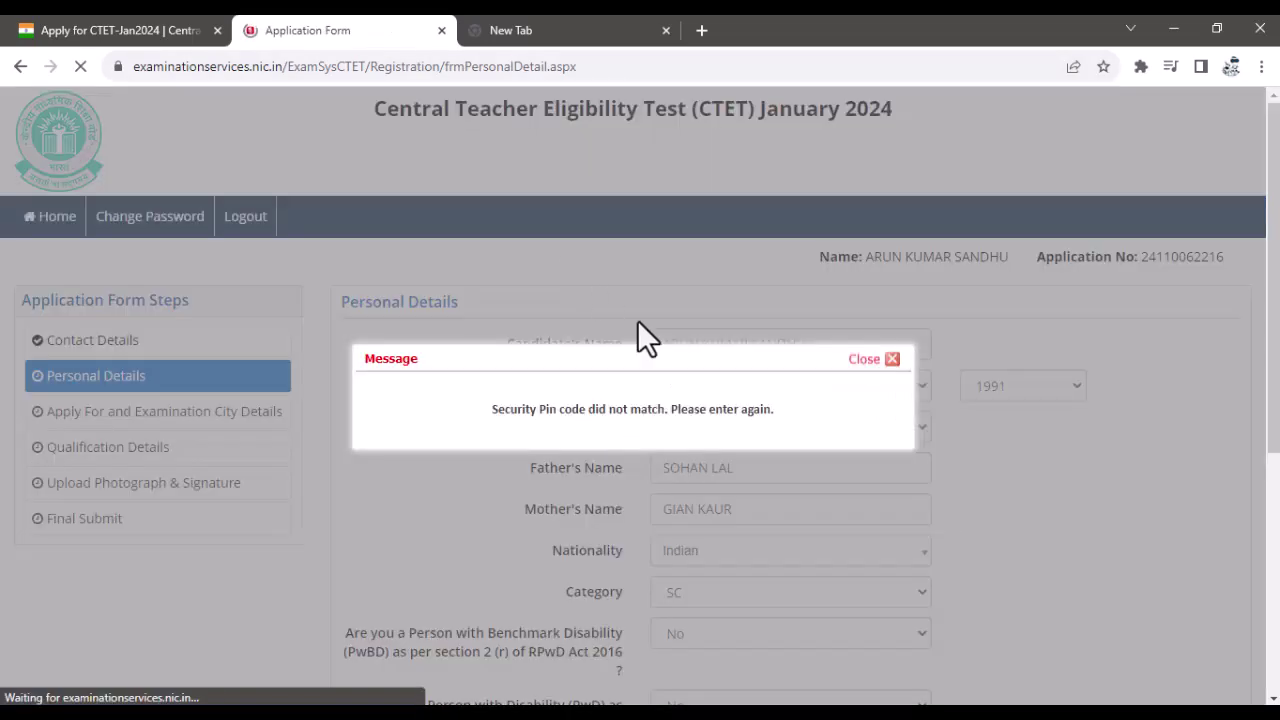
- After the pin mismatch, enter the new security pin and save again
{"action": "left_click", "coordinate": [872, 366]}
{"action": "left_click", "coordinate": [738, 452]}
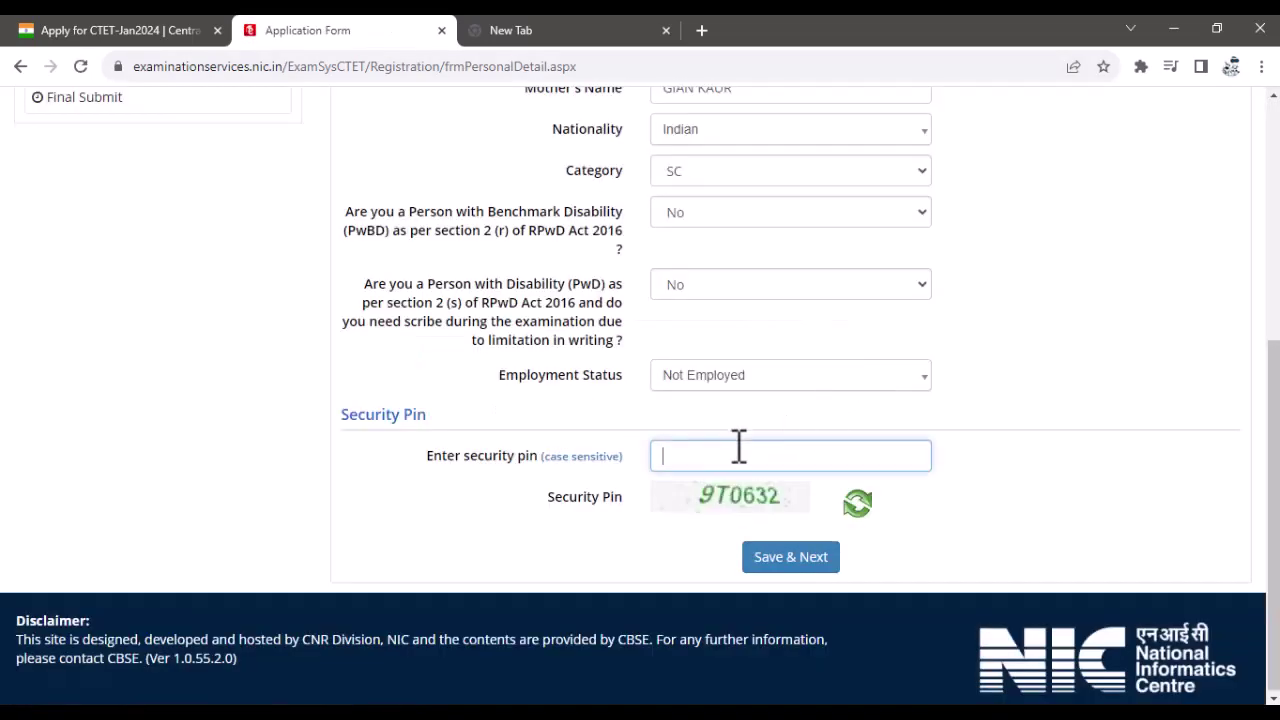
{"action": "type", "text": "9T0632"}
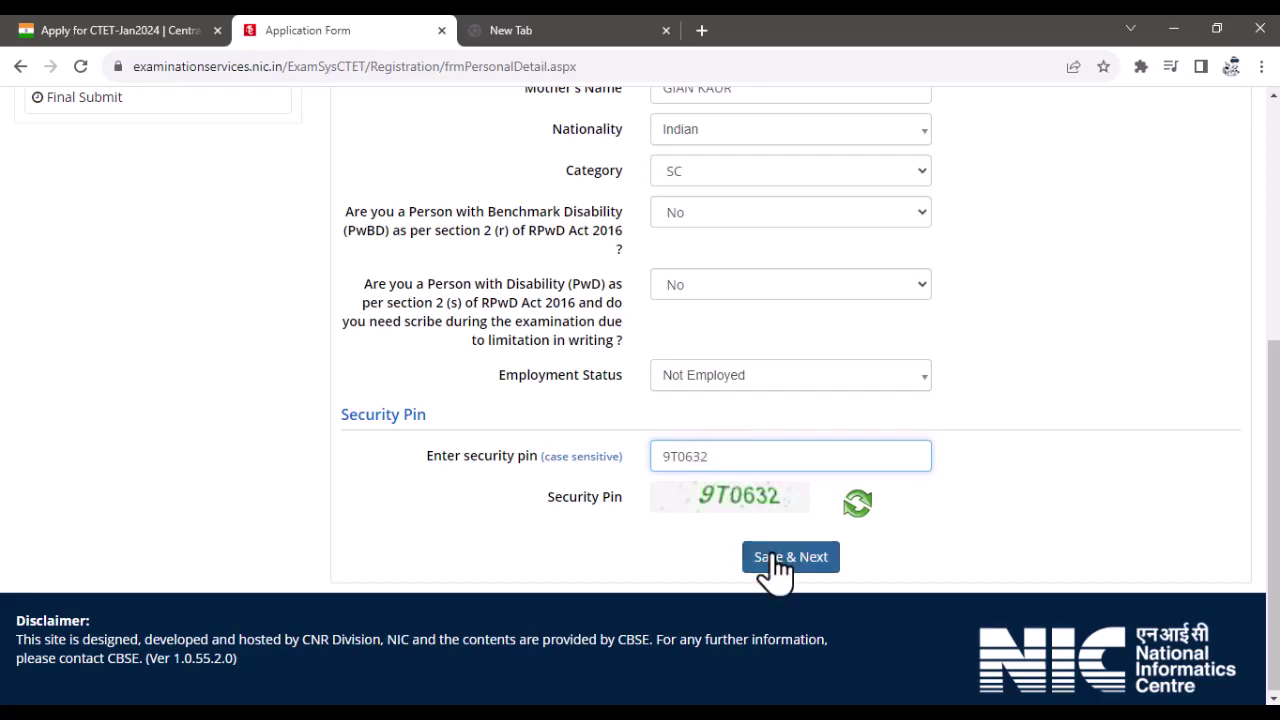
{"action": "left_click", "coordinate": [772, 556]}
{"action": "left_click", "coordinate": [608, 432]}
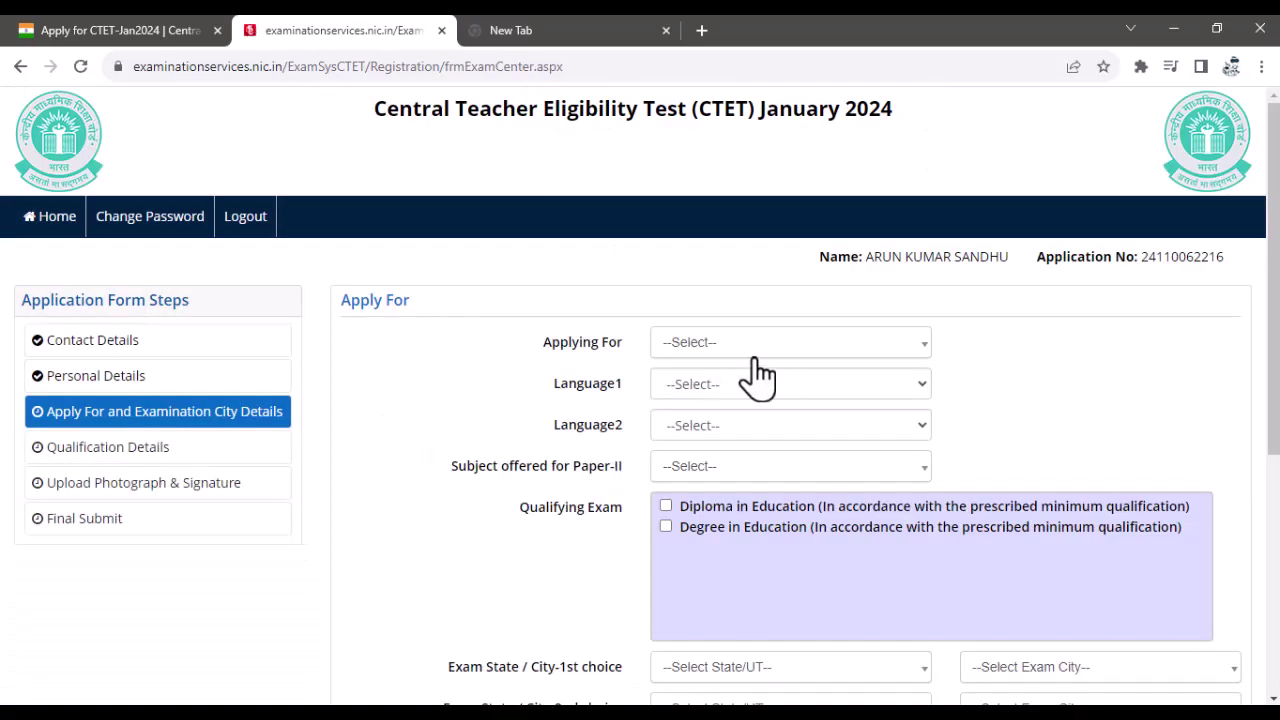
- Select Paper-I (Class I-V) for Applying For, English for Language1 and Hindi for Language2
{"action": "left_click", "coordinate": [766, 348]}
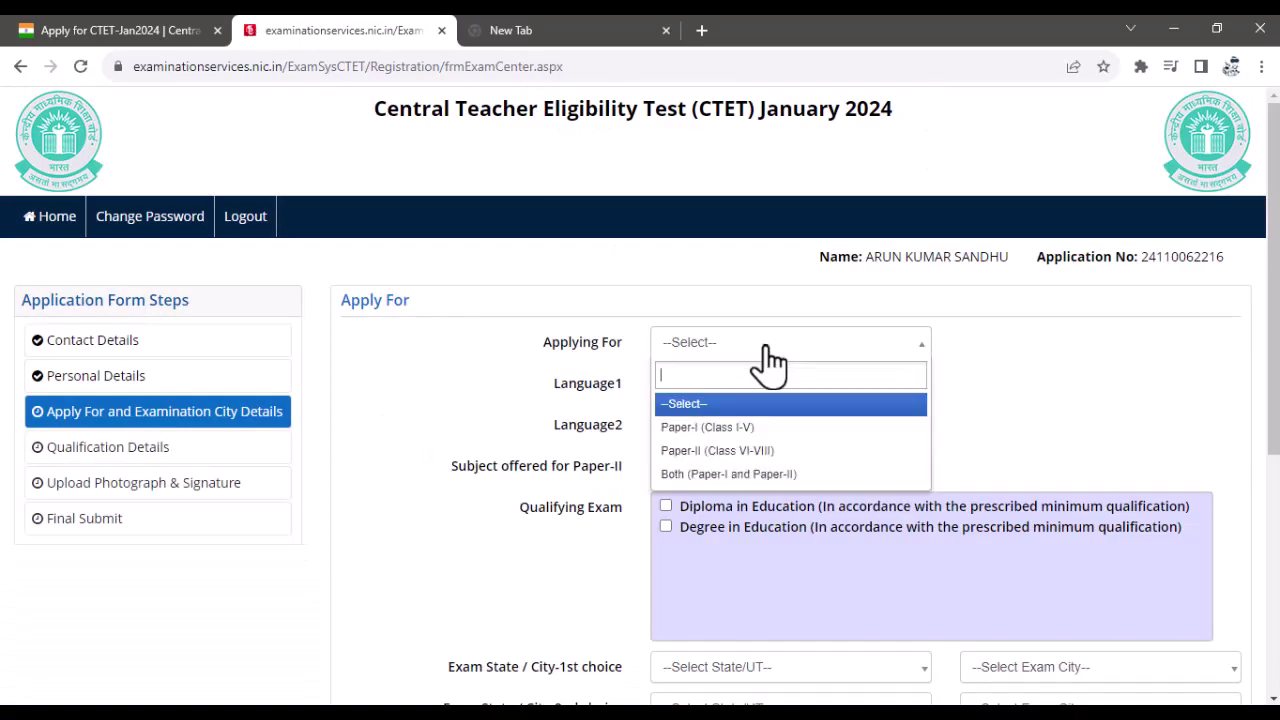
{"action": "left_click", "coordinate": [751, 433]}
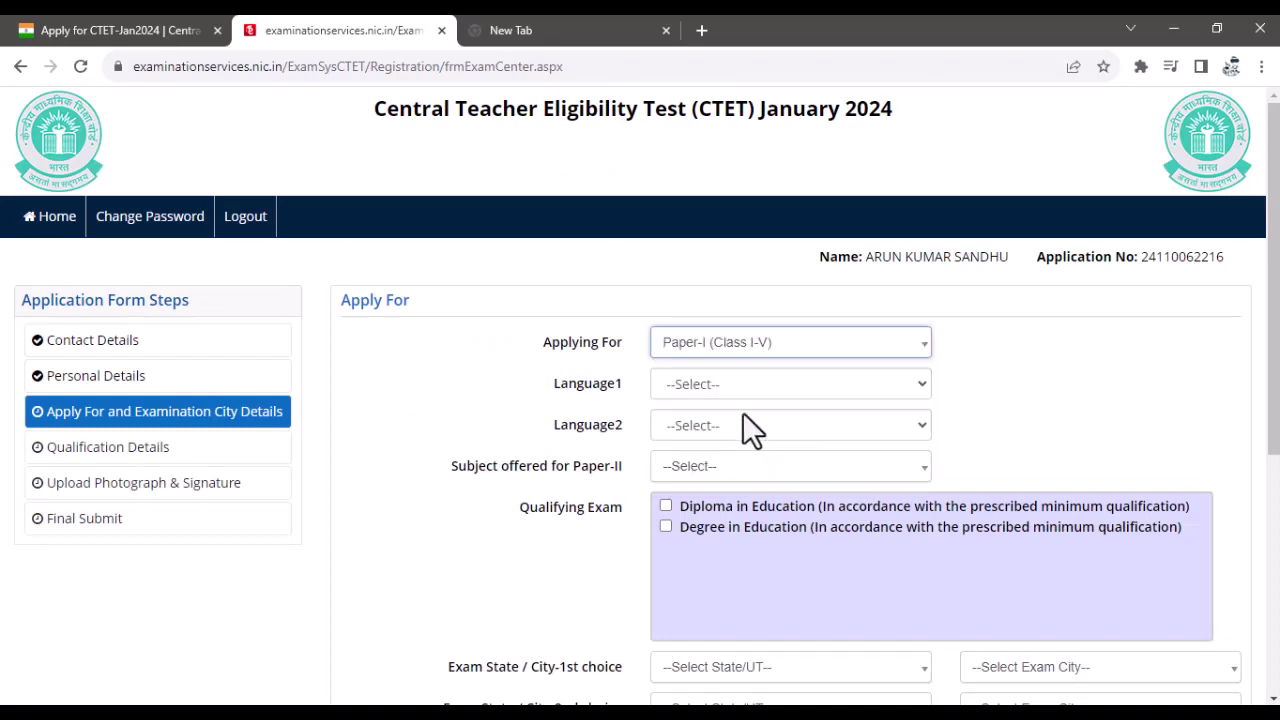
{"action": "left_click", "coordinate": [716, 384]}
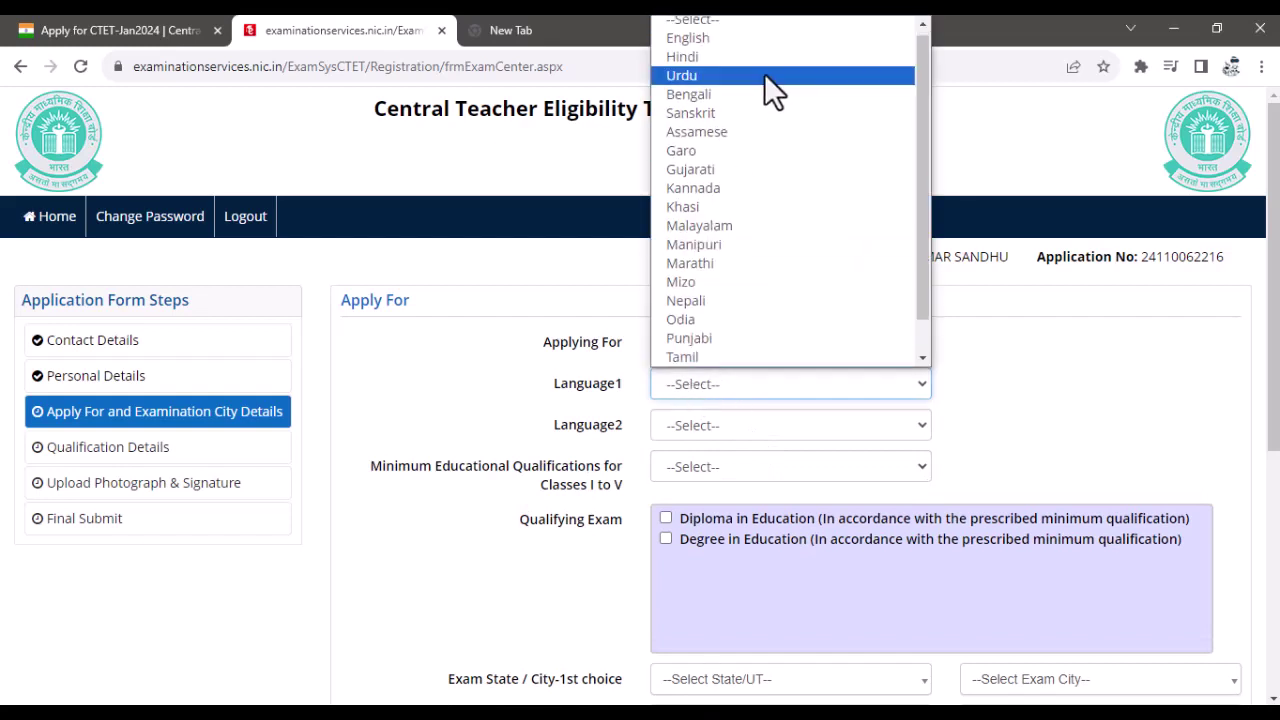
{"action": "left_click", "coordinate": [748, 45]}
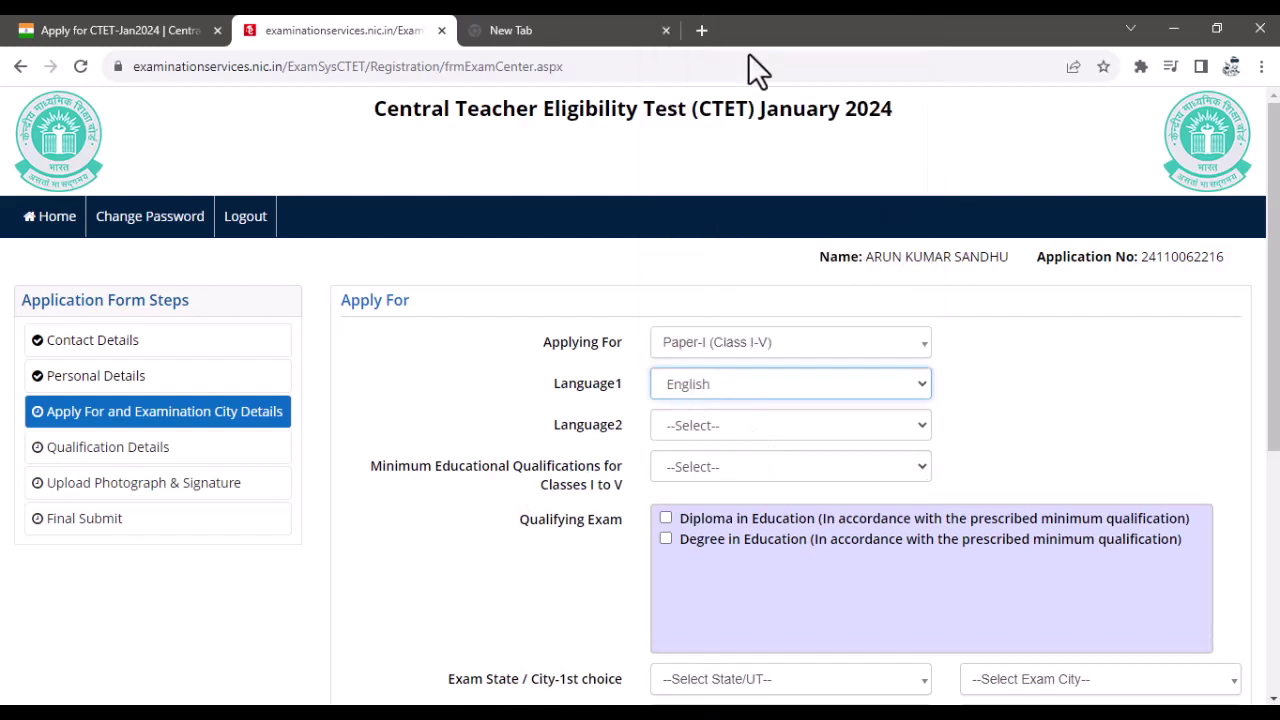
{"action": "left_click", "coordinate": [736, 421]}
{"action": "left_click", "coordinate": [700, 83]}
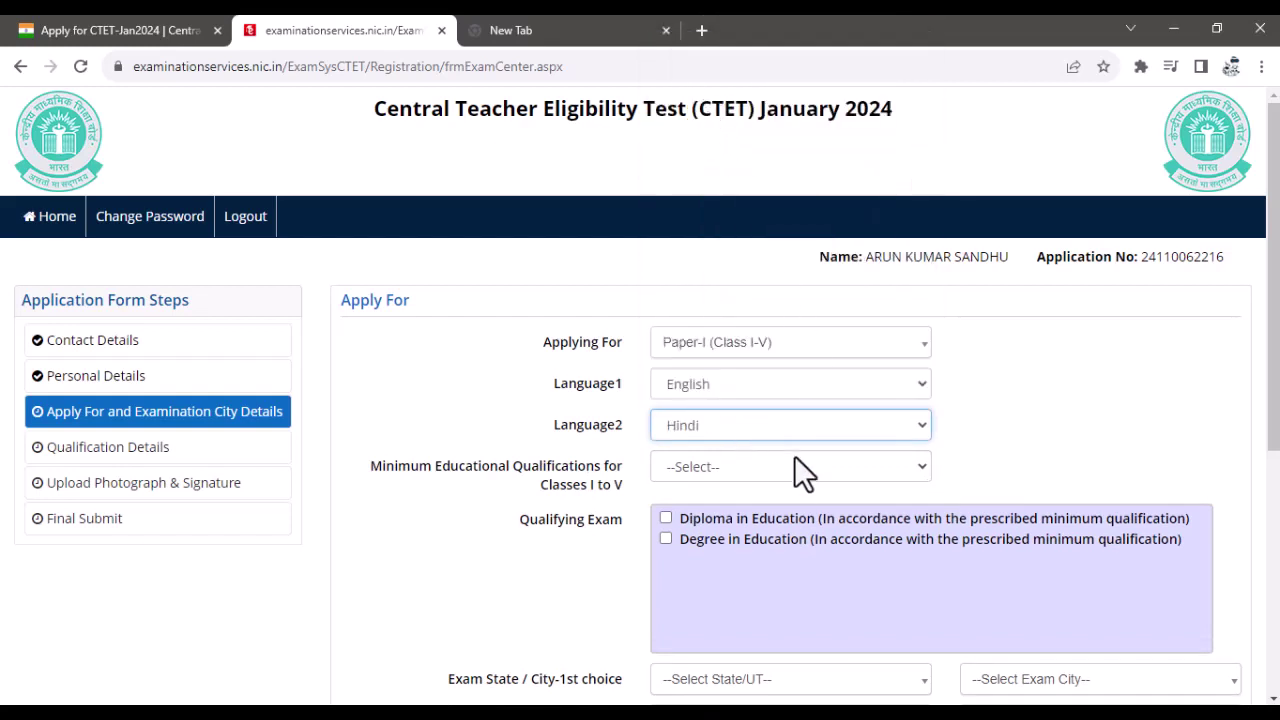
{"action": "left_click", "coordinate": [791, 467]}
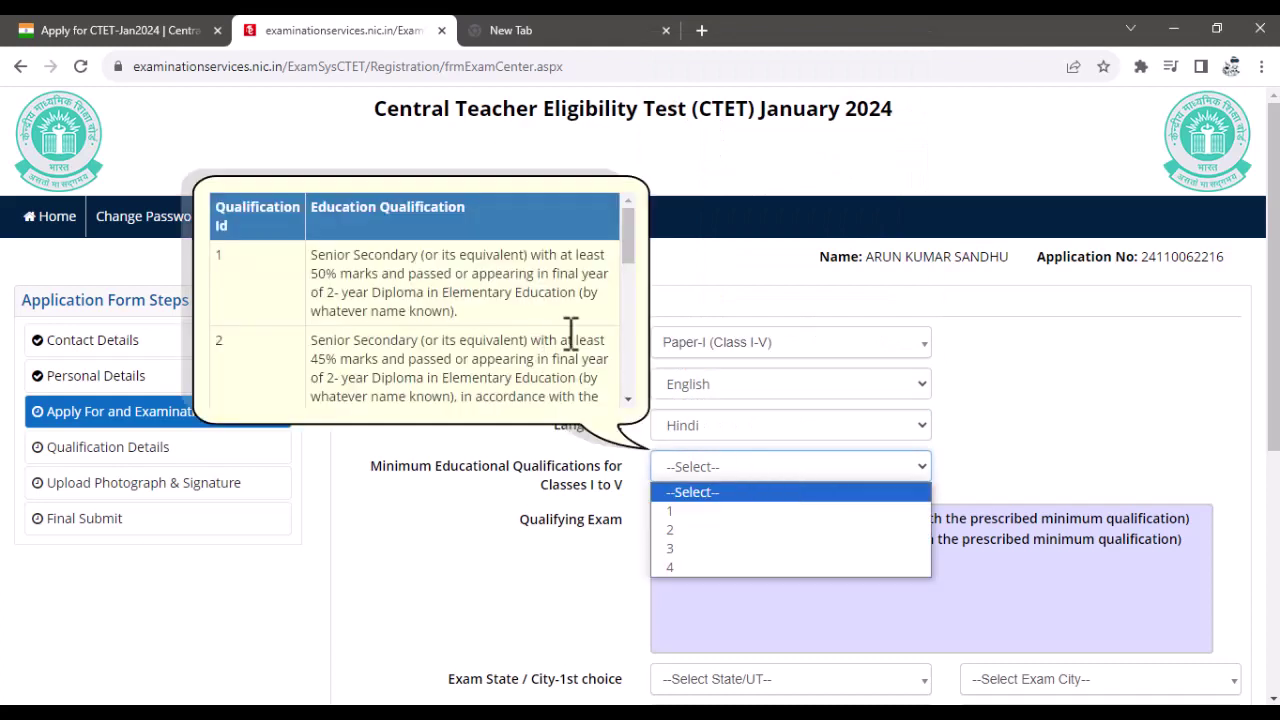
- Read through the numbered minimum educational qualifications for Classes I to V, highlighting qualification 1's diploma wording
{"action": "scroll", "coordinate": [576, 330], "scroll_direction": "down", "scroll_amount": 3}
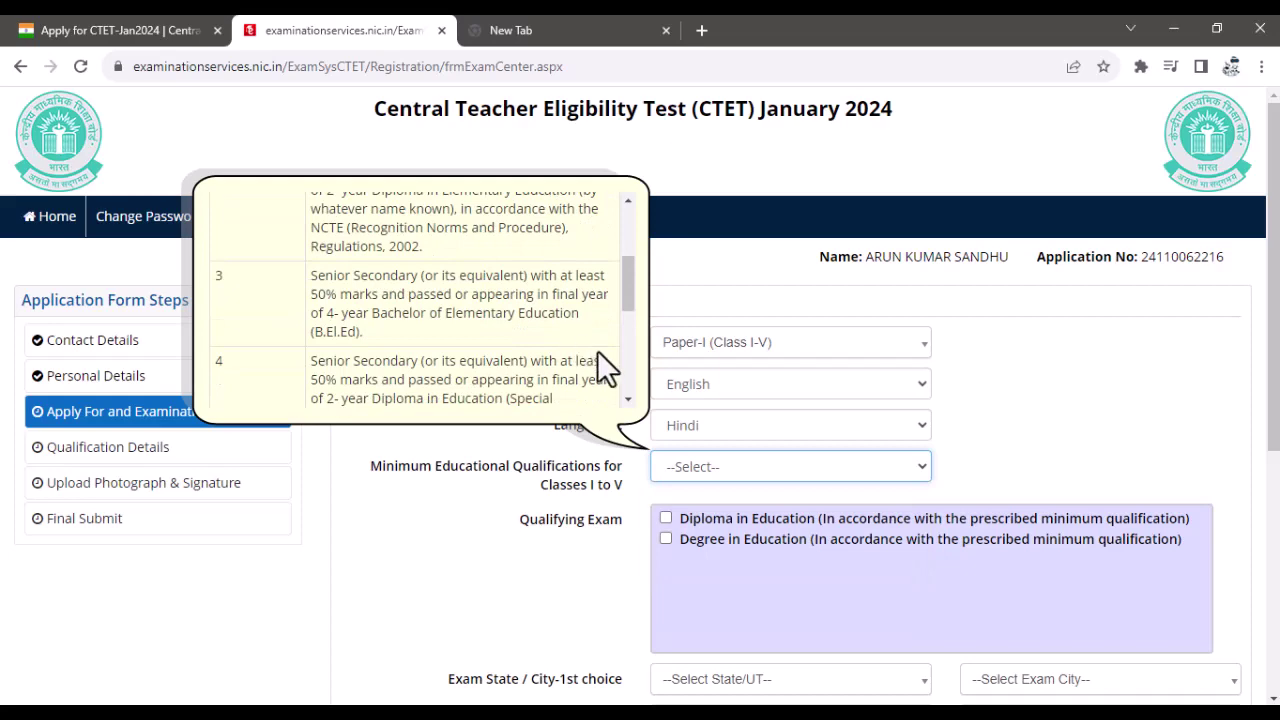
{"action": "scroll", "coordinate": [597, 350], "scroll_direction": "down", "scroll_amount": 8}
{"action": "scroll", "coordinate": [603, 350], "scroll_direction": "up", "scroll_amount": 3}
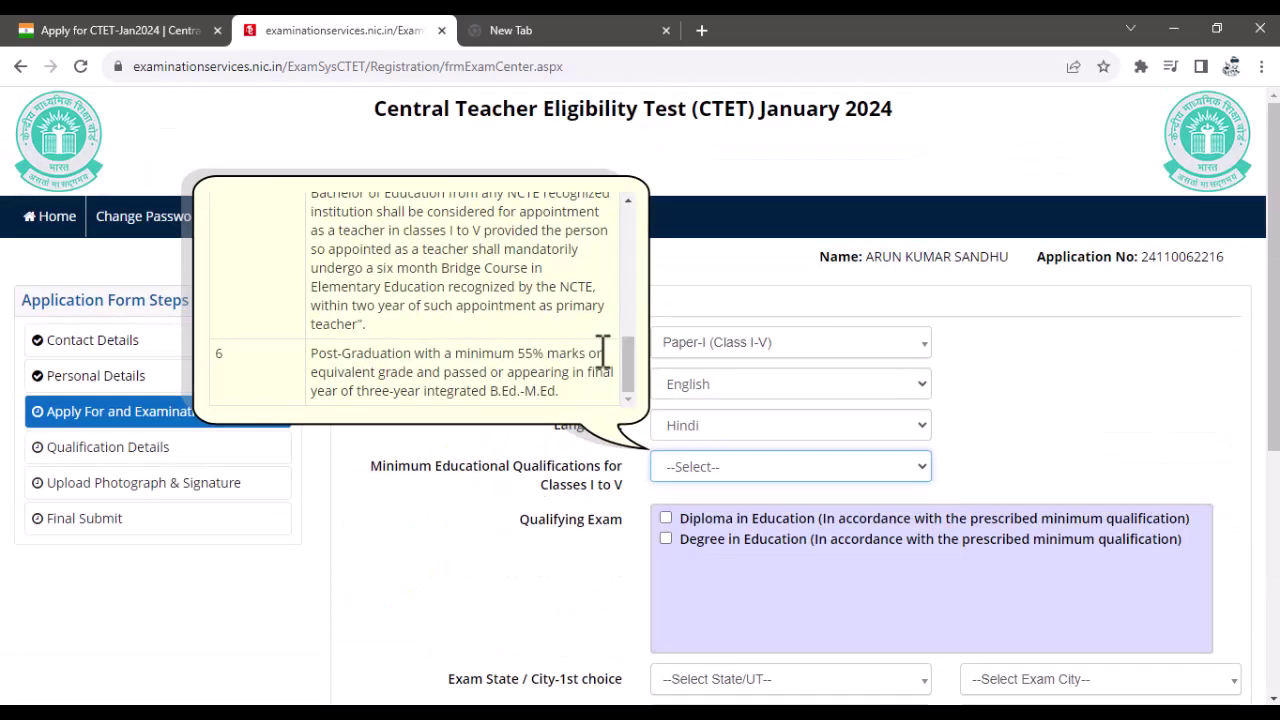
{"action": "left_click_drag", "start_coordinate": [630, 366], "coordinate": [620, 237]}
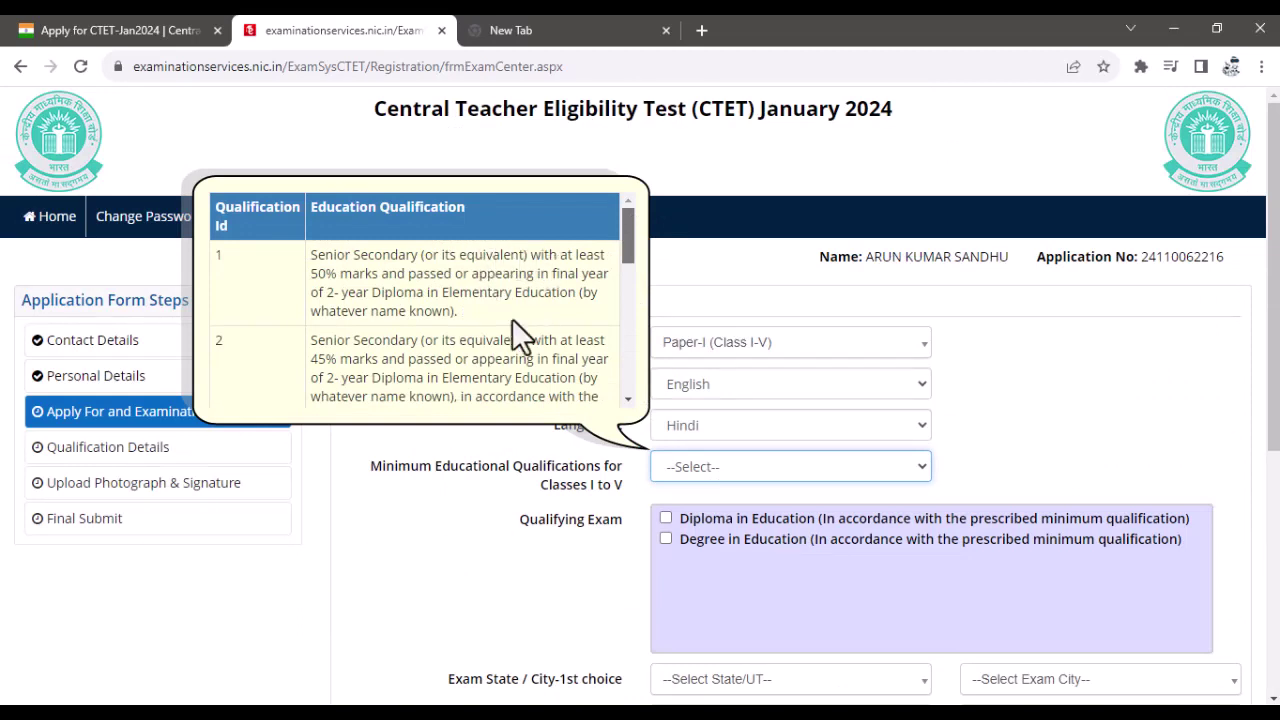
{"action": "left_click_drag", "start_coordinate": [488, 320], "coordinate": [328, 292]}
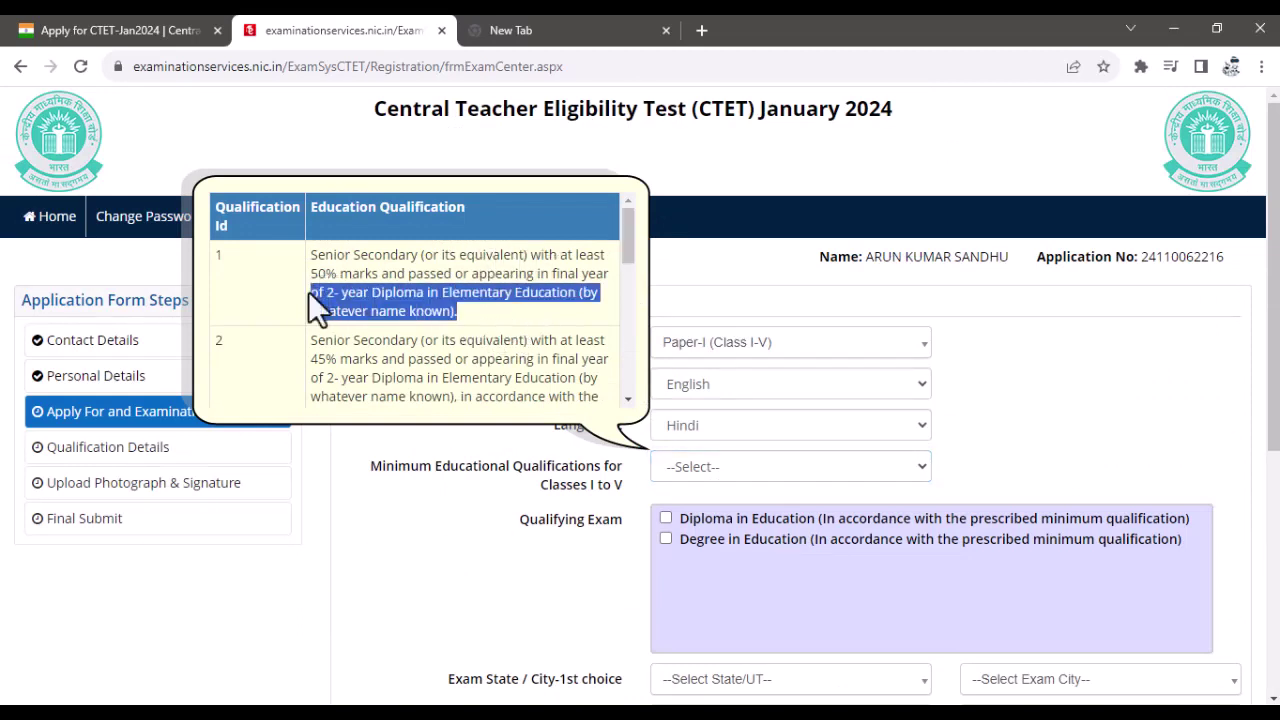
{"action": "left_click_drag", "start_coordinate": [633, 247], "coordinate": [631, 264]}
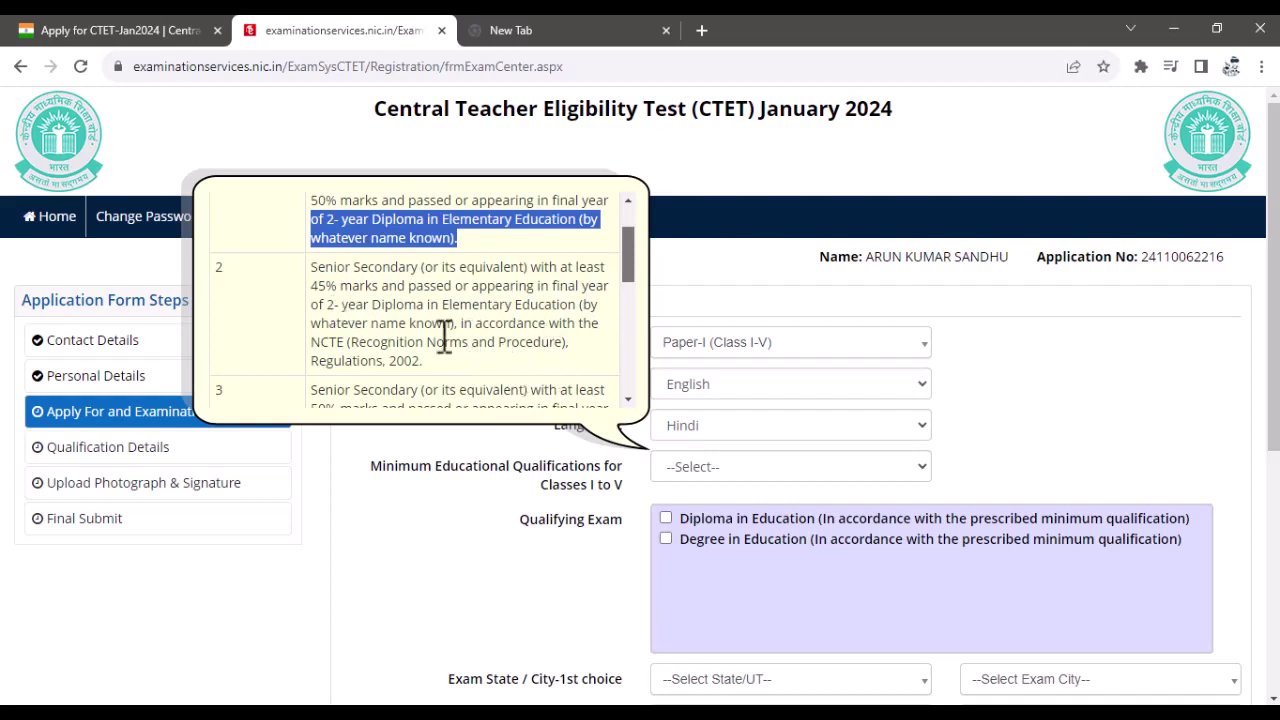
{"action": "scroll", "coordinate": [343, 352], "scroll_direction": "down", "scroll_amount": 1}
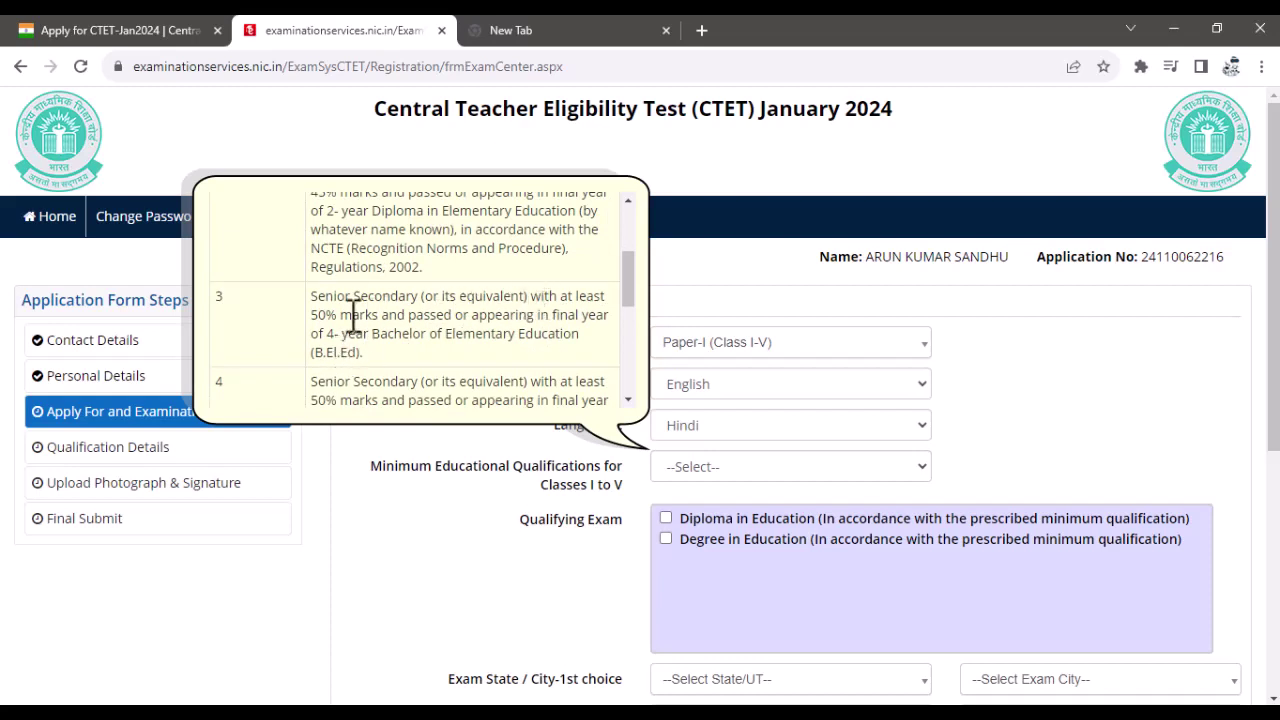
{"action": "scroll", "coordinate": [448, 349], "scroll_direction": "down", "scroll_amount": 1}
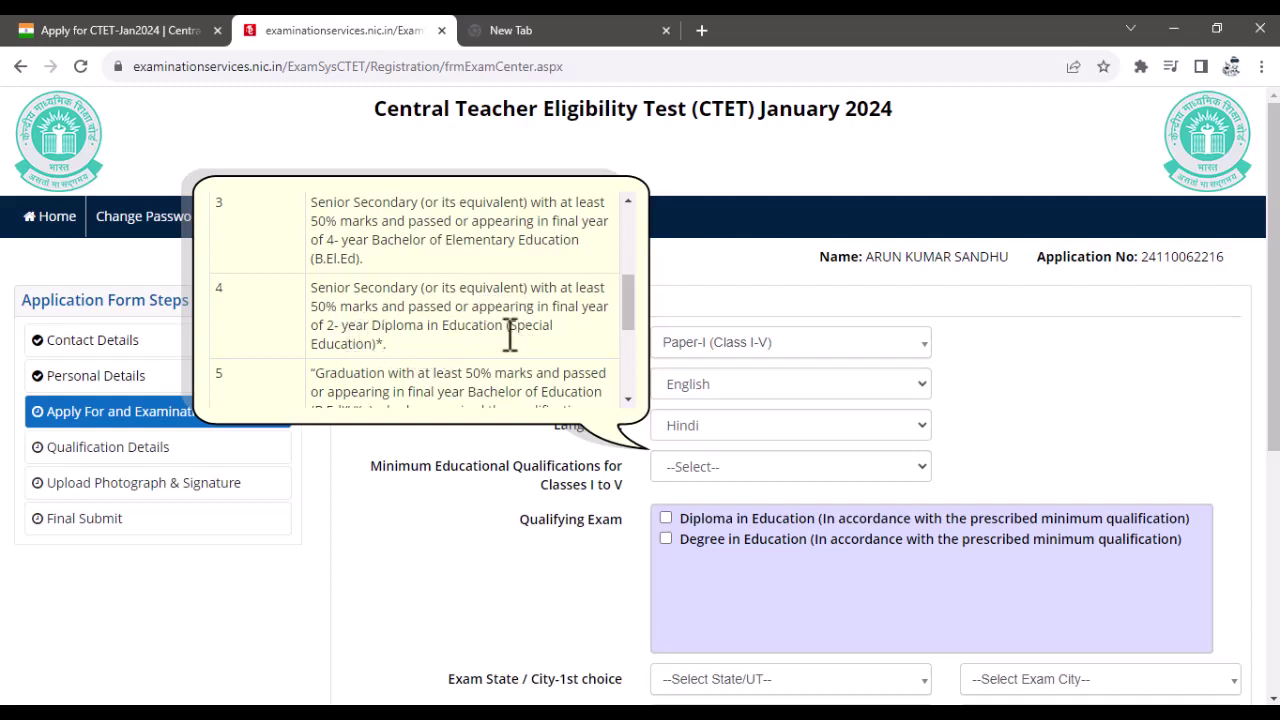
{"action": "left_click_drag", "start_coordinate": [382, 340], "coordinate": [326, 326]}
{"action": "scroll", "coordinate": [428, 340], "scroll_direction": "down", "scroll_amount": 1}
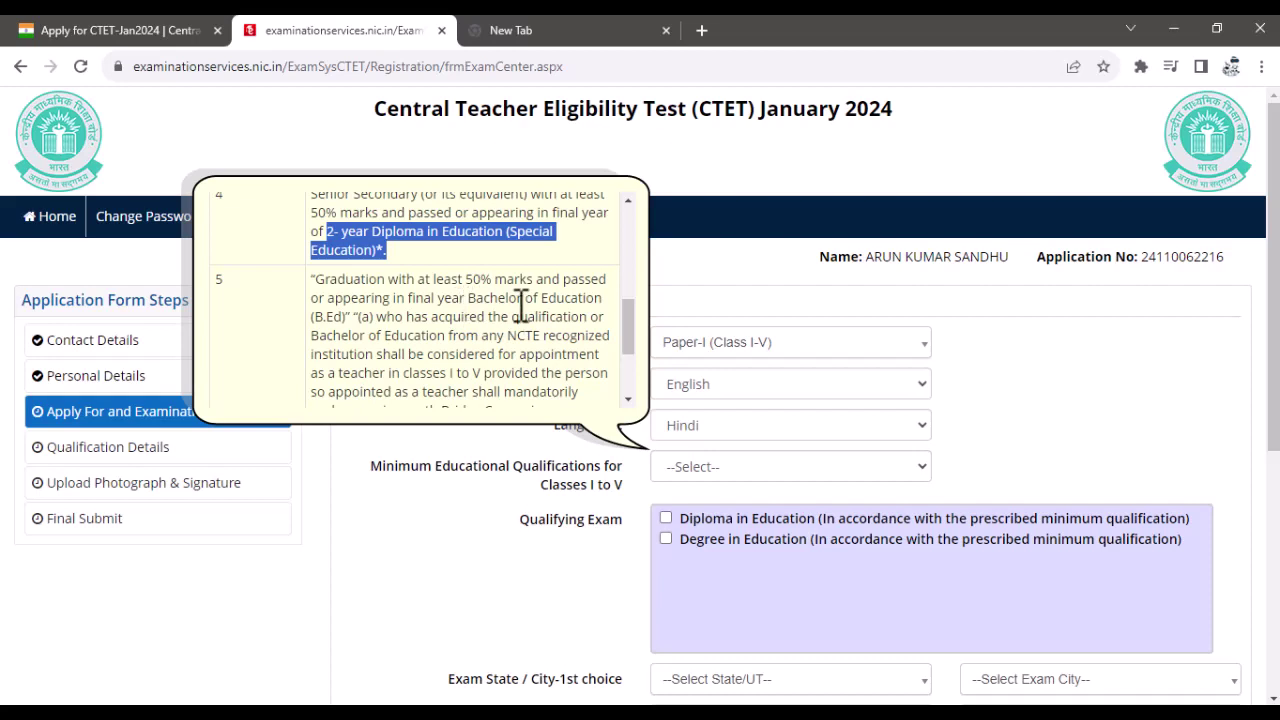
{"action": "scroll", "coordinate": [521, 300], "scroll_direction": "down", "scroll_amount": 2}
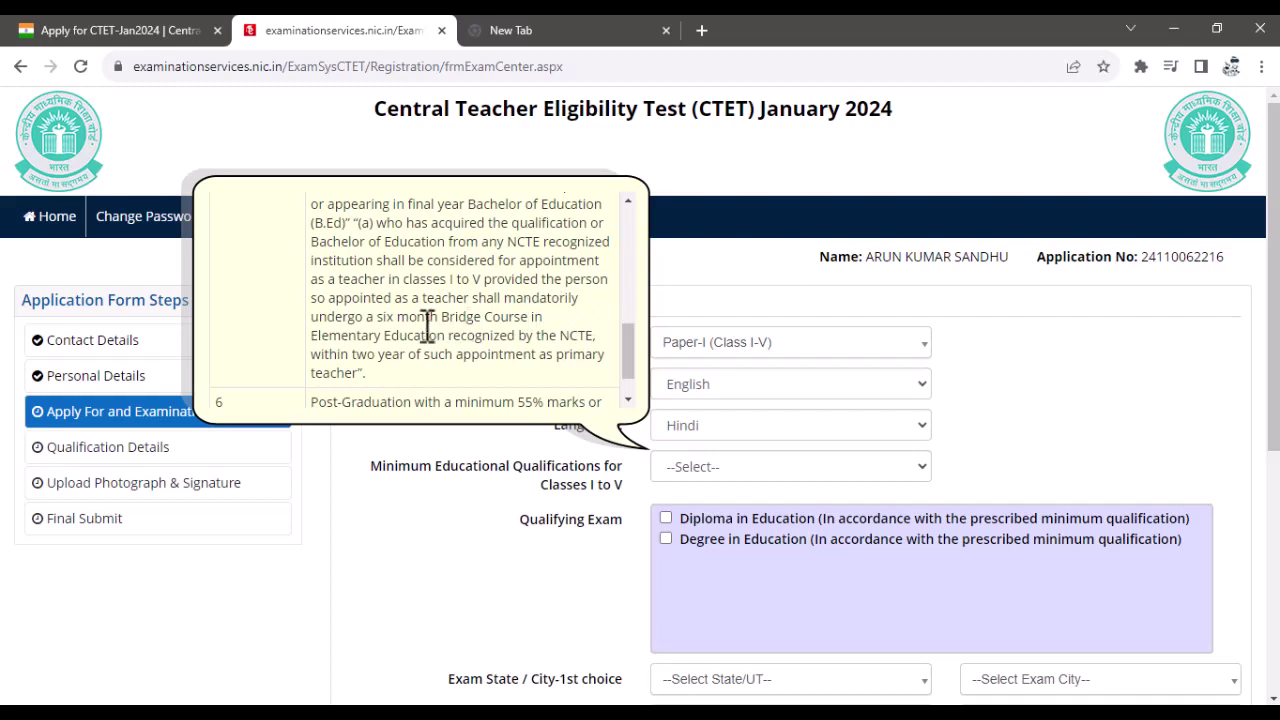
{"action": "scroll", "coordinate": [518, 320], "scroll_direction": "down", "scroll_amount": 1}
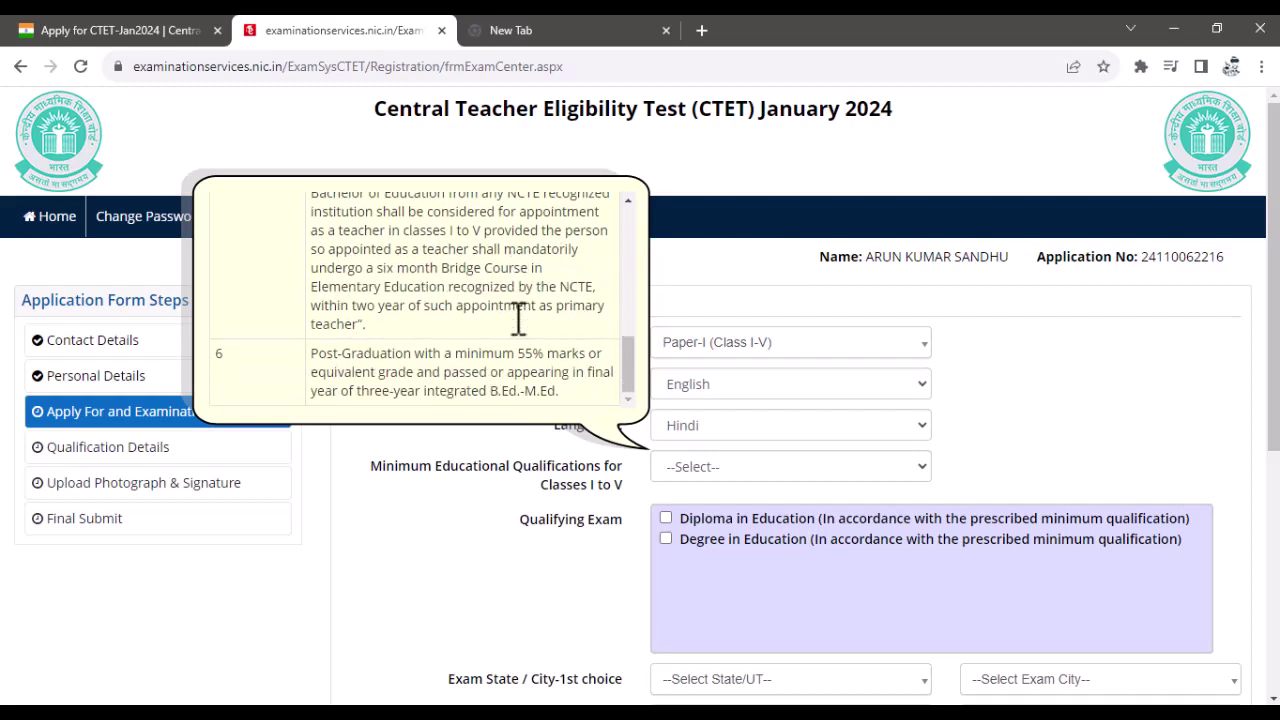
{"action": "scroll", "coordinate": [518, 320], "scroll_direction": "down", "scroll_amount": 1}
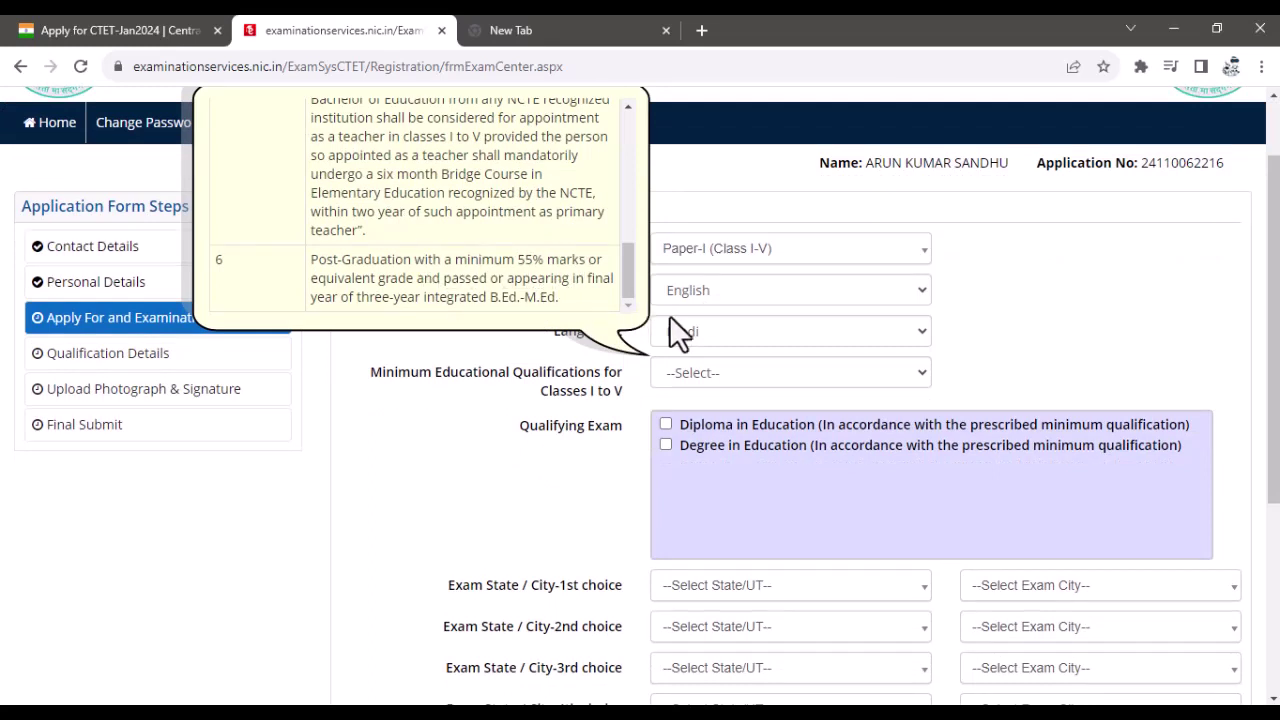
{"action": "left_click", "coordinate": [743, 374]}
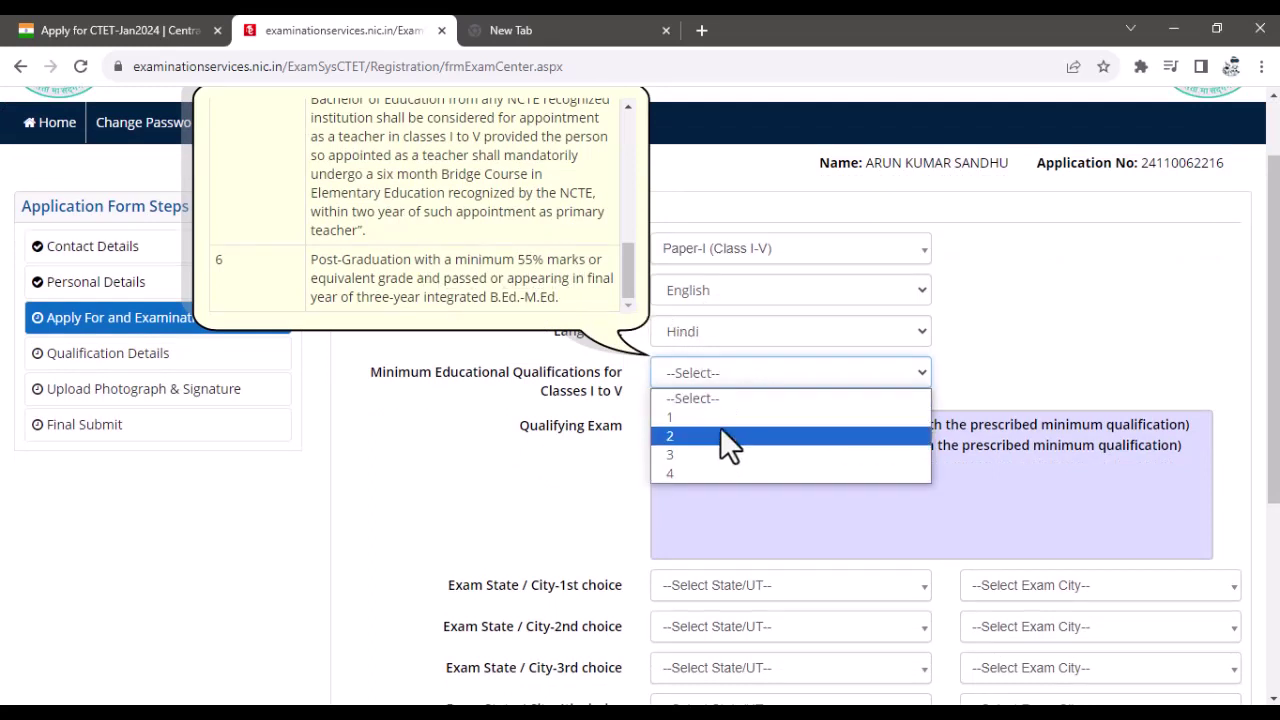
- Re-select Hindi as the Language2 choice
{"action": "left_click", "coordinate": [742, 336]}
{"action": "left_click", "coordinate": [713, 358]}
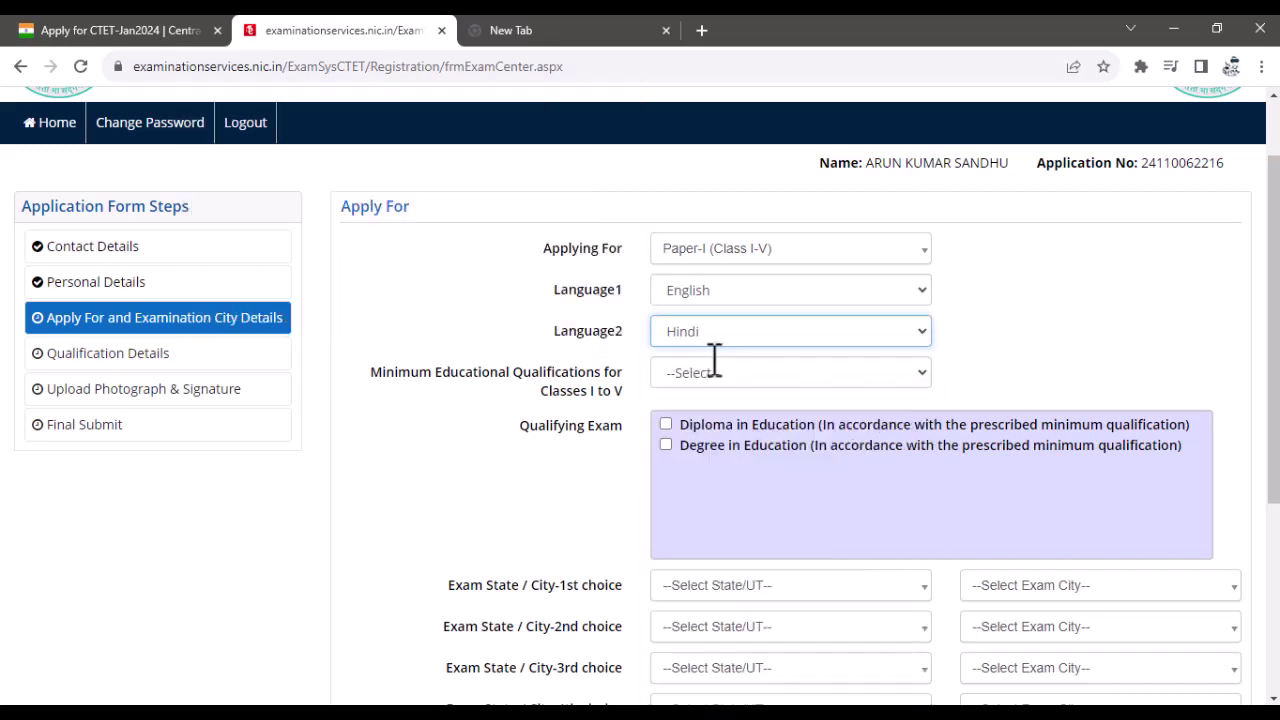
{"action": "left_click", "coordinate": [706, 337]}
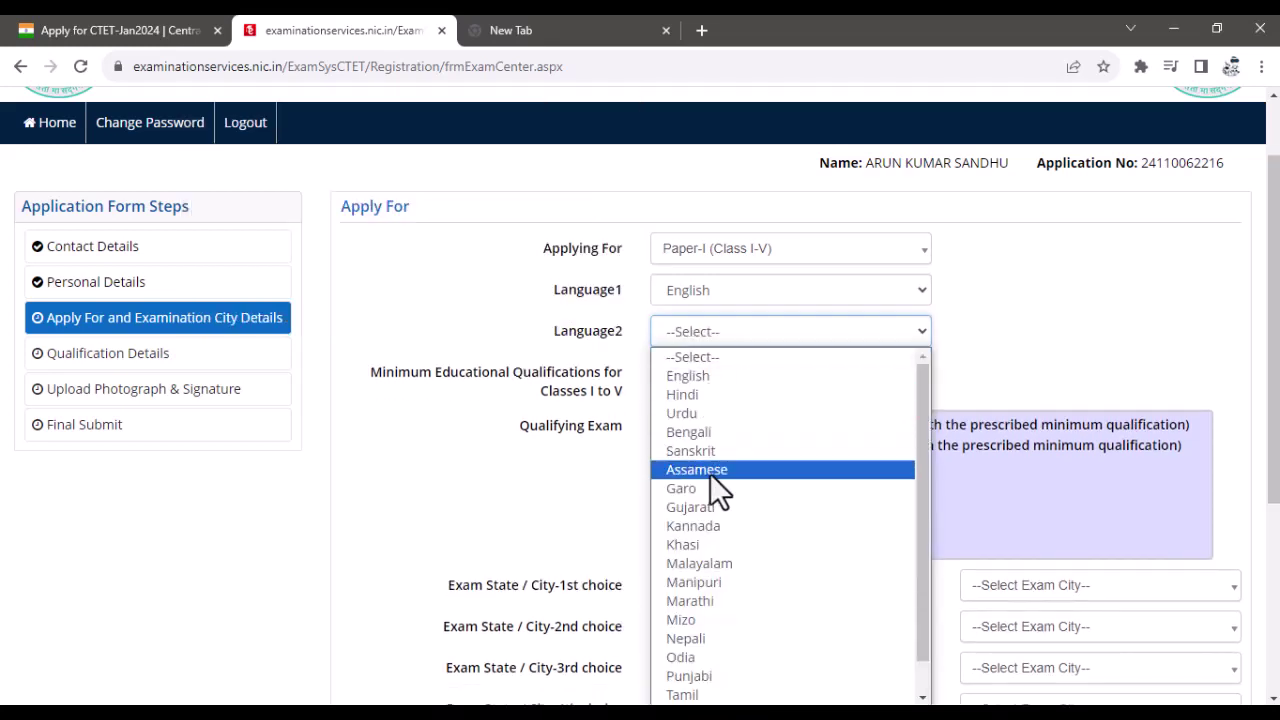
{"action": "left_click", "coordinate": [695, 393]}
- Choose minimum educational qualification 4, with Degree in Education as the qualifying exam
{"action": "left_click", "coordinate": [729, 376]}
{"action": "scroll", "coordinate": [507, 560], "scroll_direction": "down", "scroll_amount": 5}
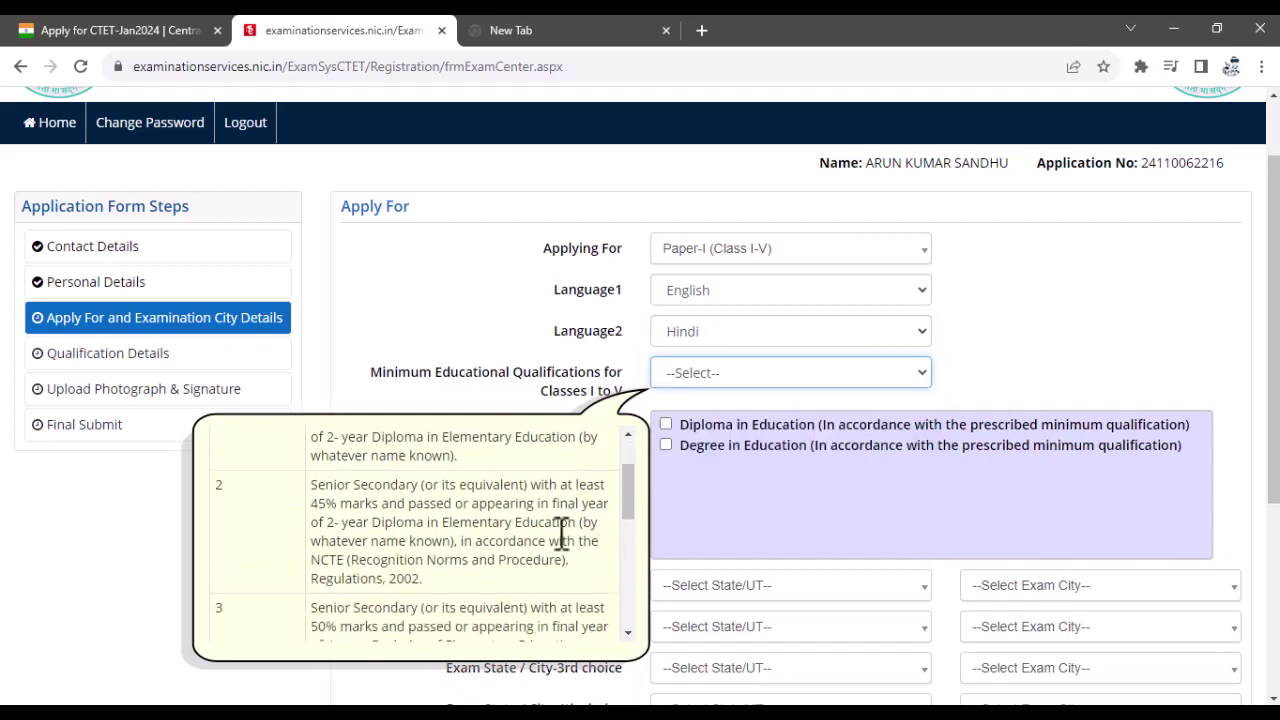
{"action": "left_click", "coordinate": [759, 375]}
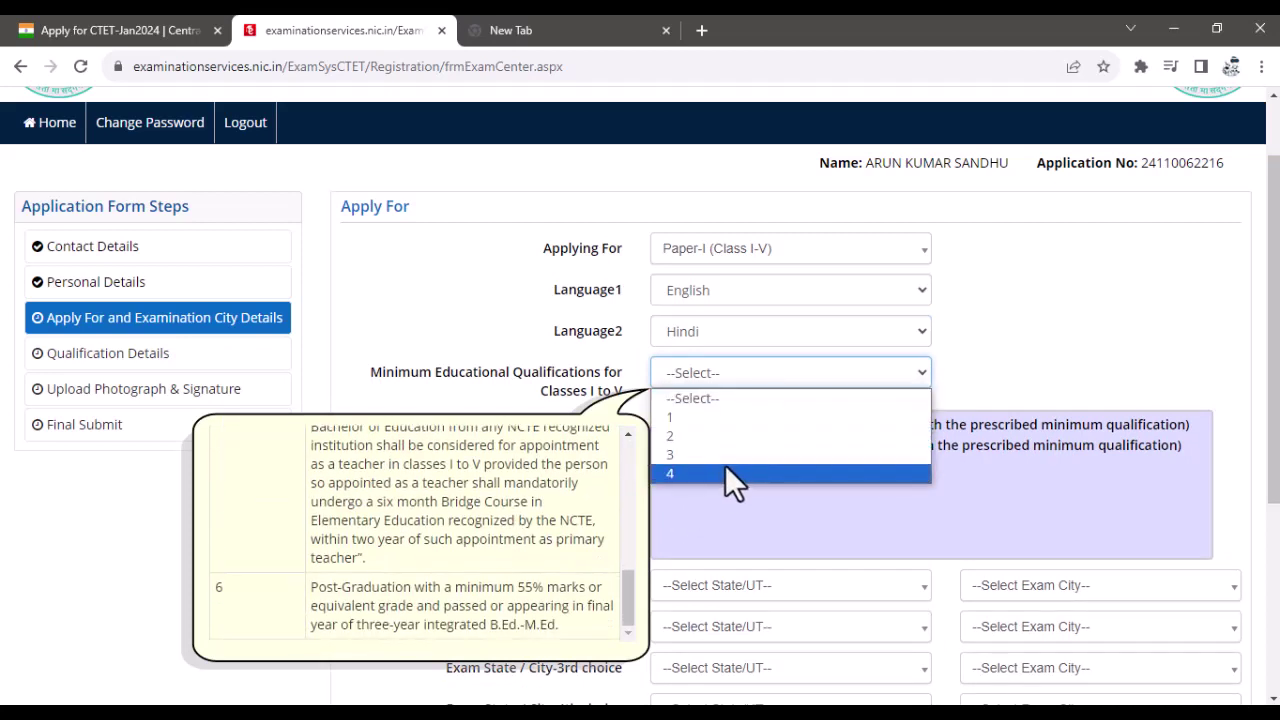
{"action": "scroll", "coordinate": [374, 558], "scroll_direction": "down", "scroll_amount": 3}
{"action": "scroll", "coordinate": [369, 423], "scroll_direction": "up", "scroll_amount": 3}
{"action": "scroll", "coordinate": [369, 423], "scroll_direction": "down", "scroll_amount": 3}
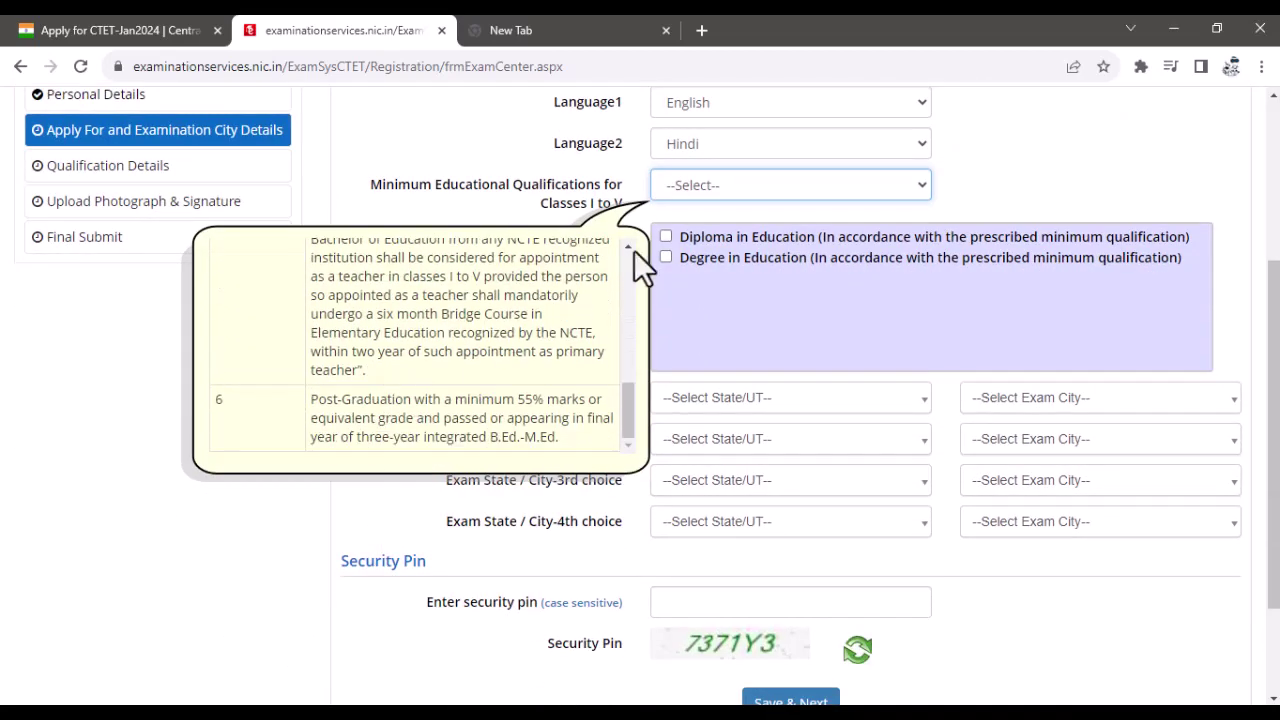
{"action": "left_click", "coordinate": [1053, 178]}
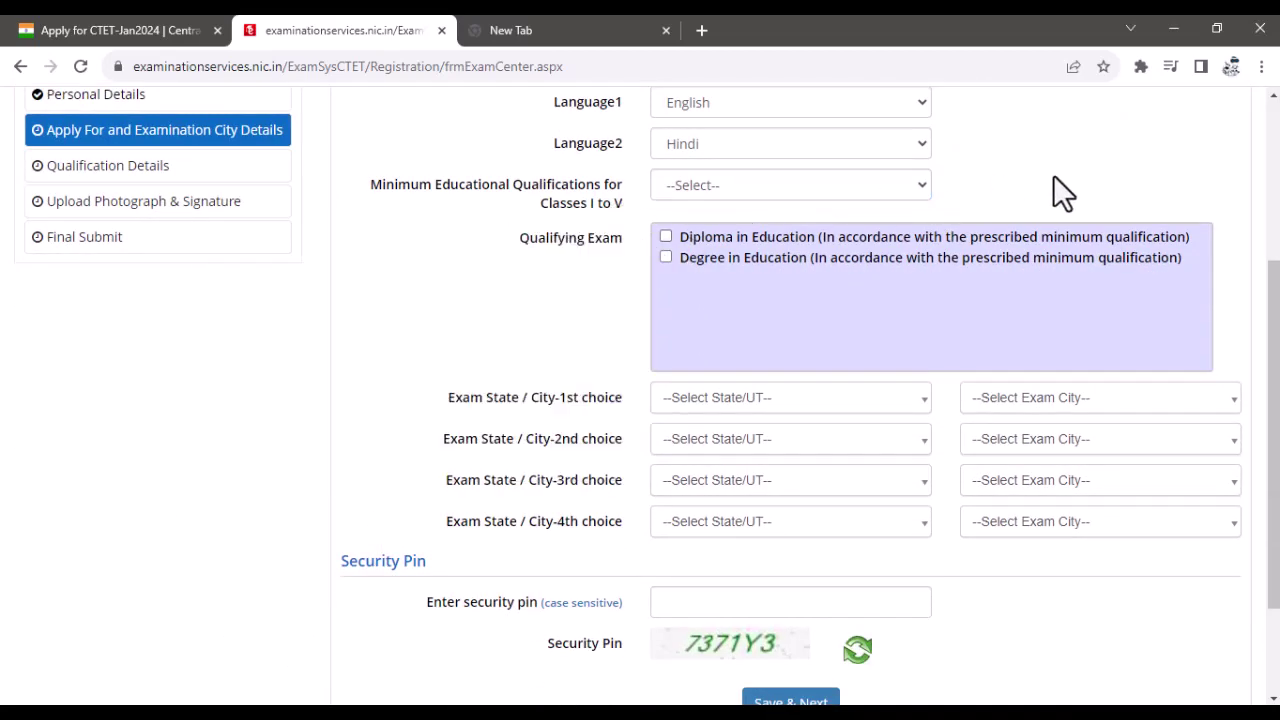
{"action": "left_click", "coordinate": [778, 190]}
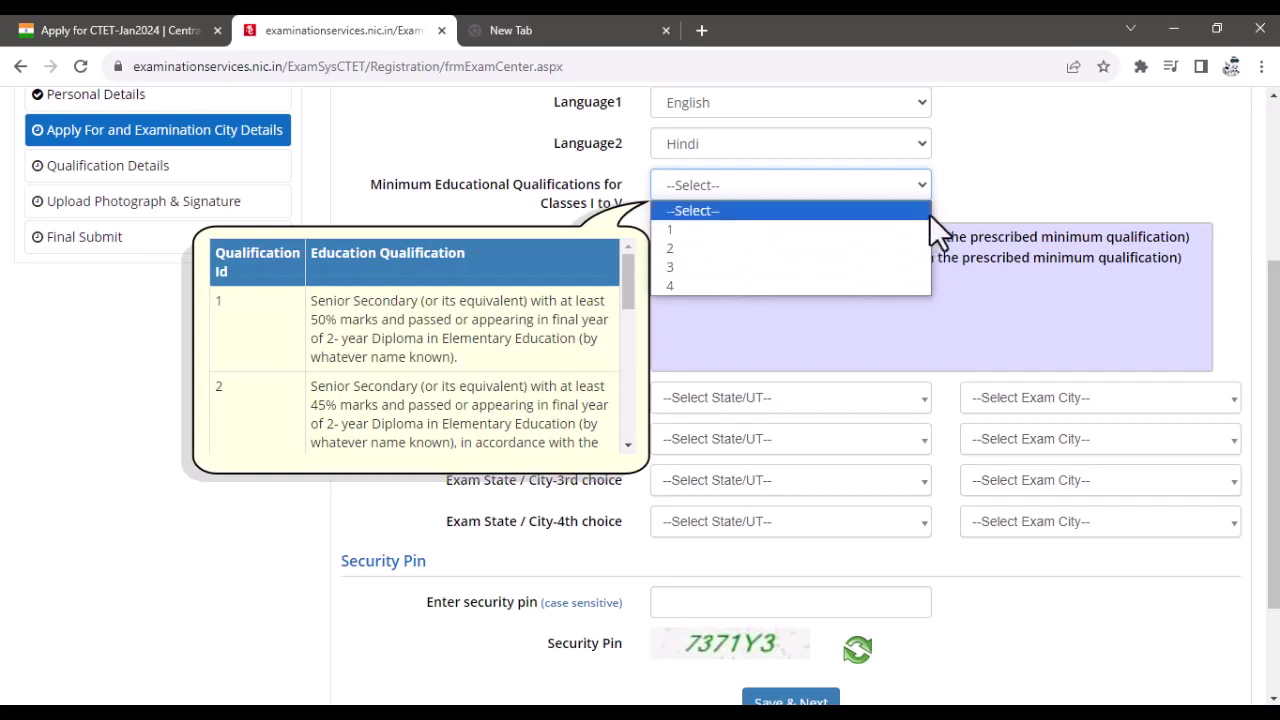
{"action": "left_click", "coordinate": [905, 287]}
{"action": "left_click", "coordinate": [998, 185]}
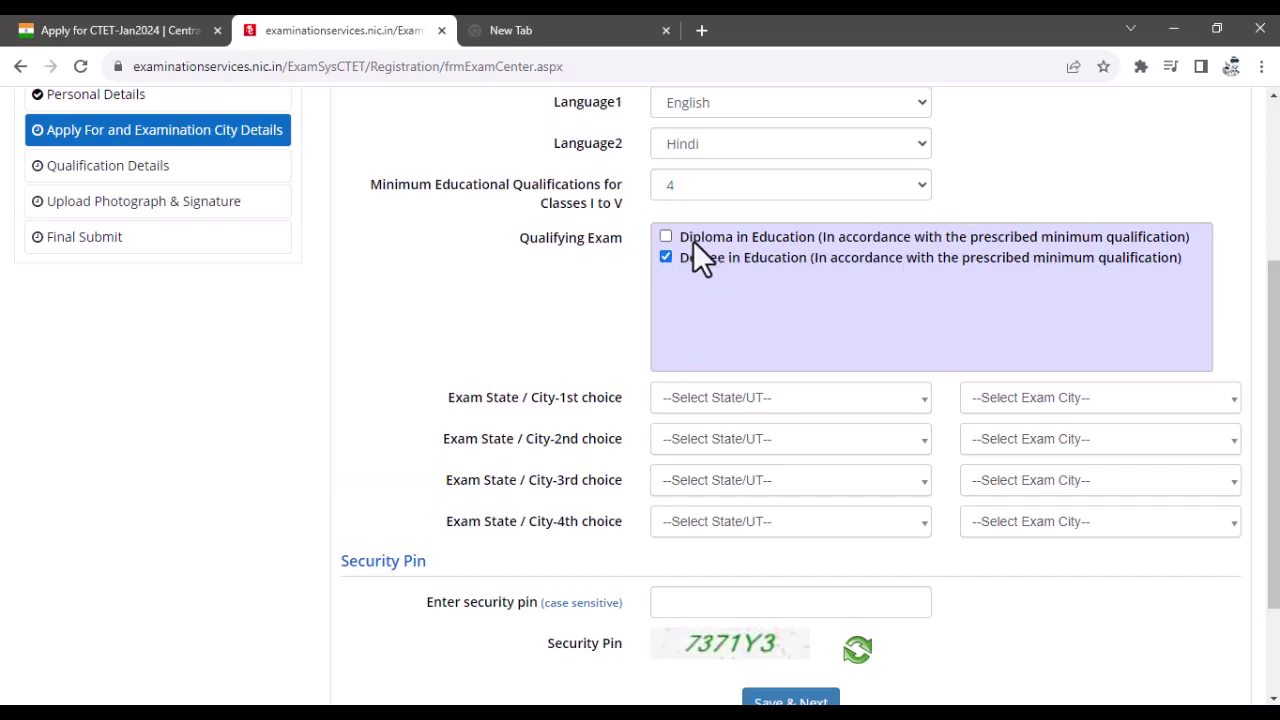
{"action": "left_click", "coordinate": [822, 398]}
- Set the first two exam centre choices to PUNJAB–JALANDHAR and PUNJAB–AMRITSAR
{"action": "type", "text": "PUN"}
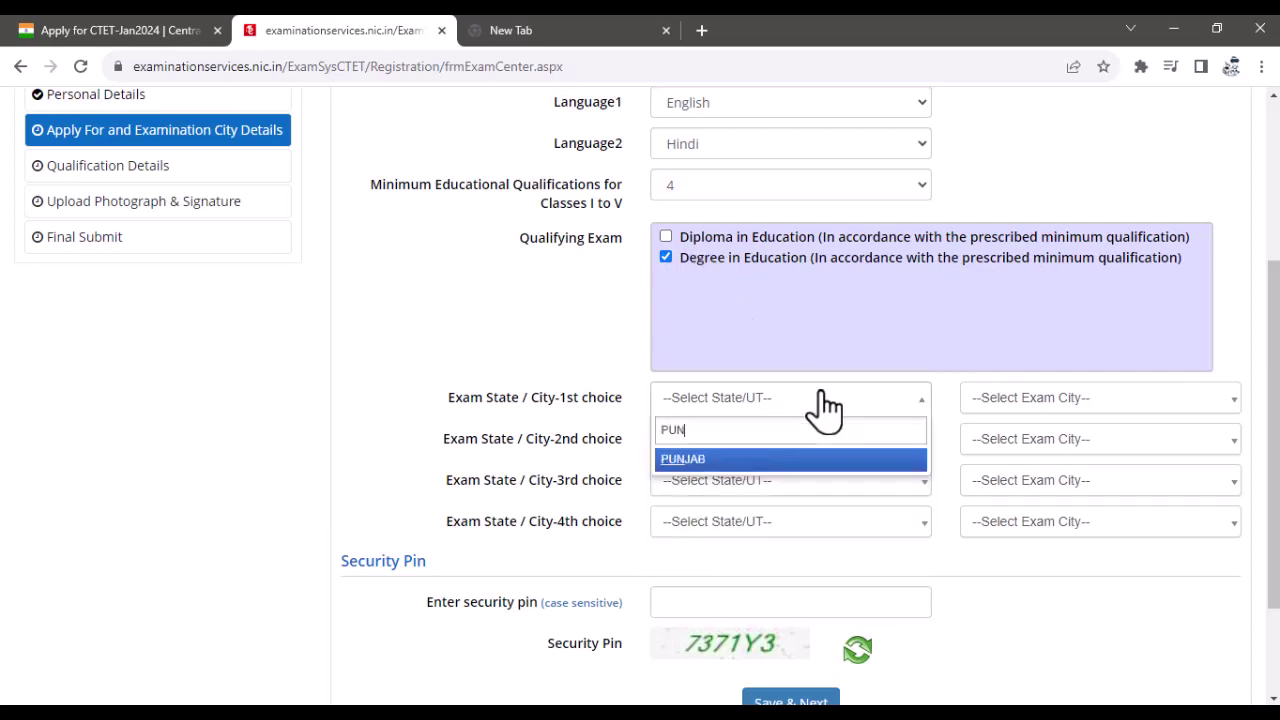
{"action": "left_click", "coordinate": [735, 460]}
{"action": "left_click", "coordinate": [1000, 405]}
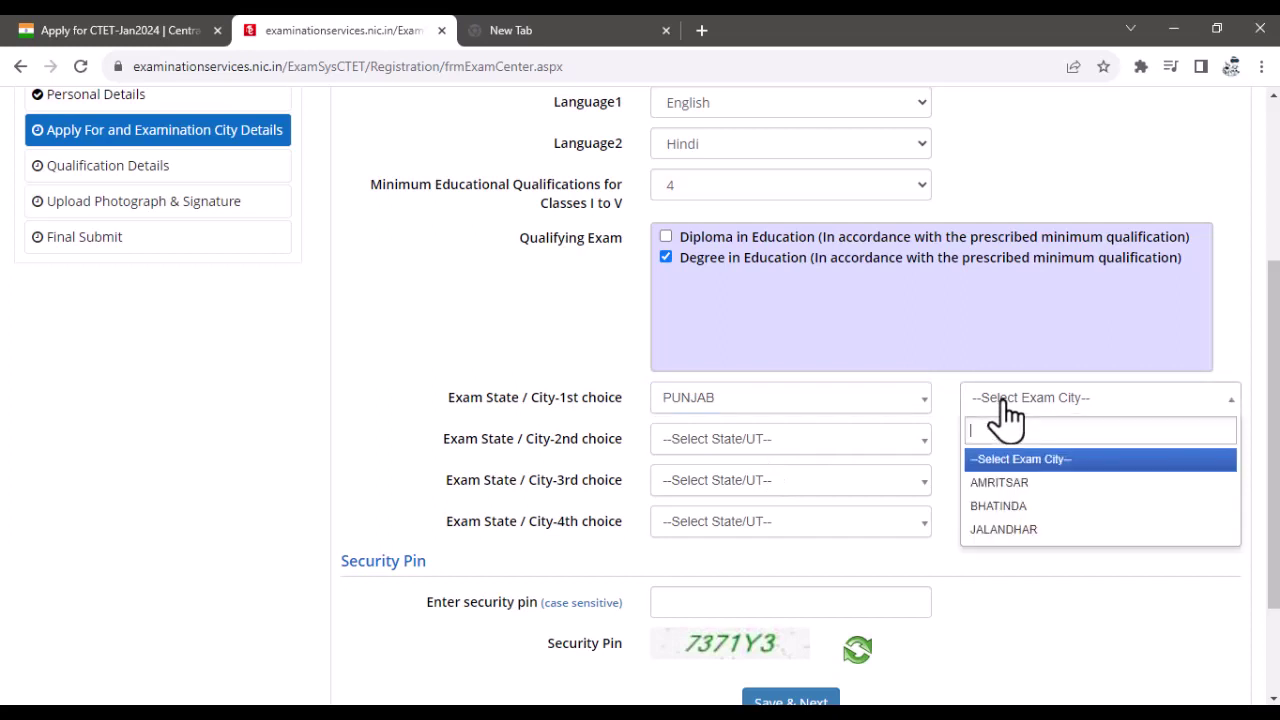
{"action": "left_click", "coordinate": [1020, 535]}
{"action": "left_click", "coordinate": [728, 445]}
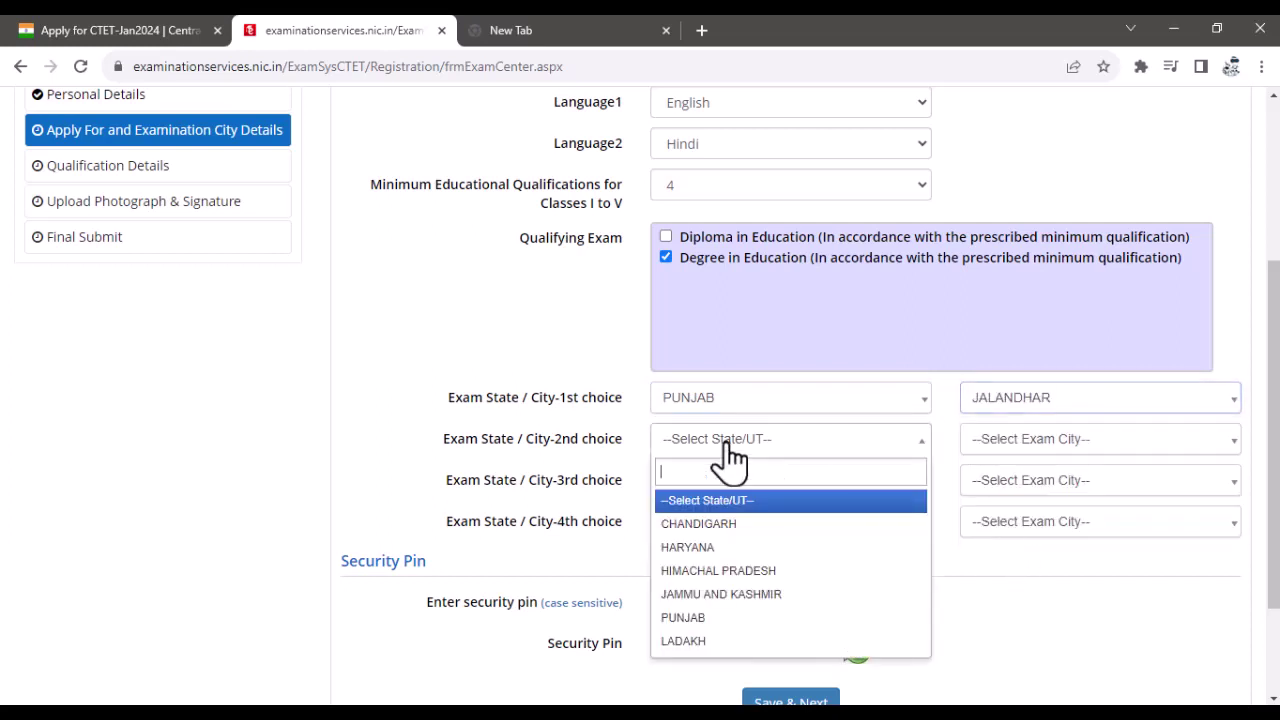
{"action": "type", "text": "PUN"}
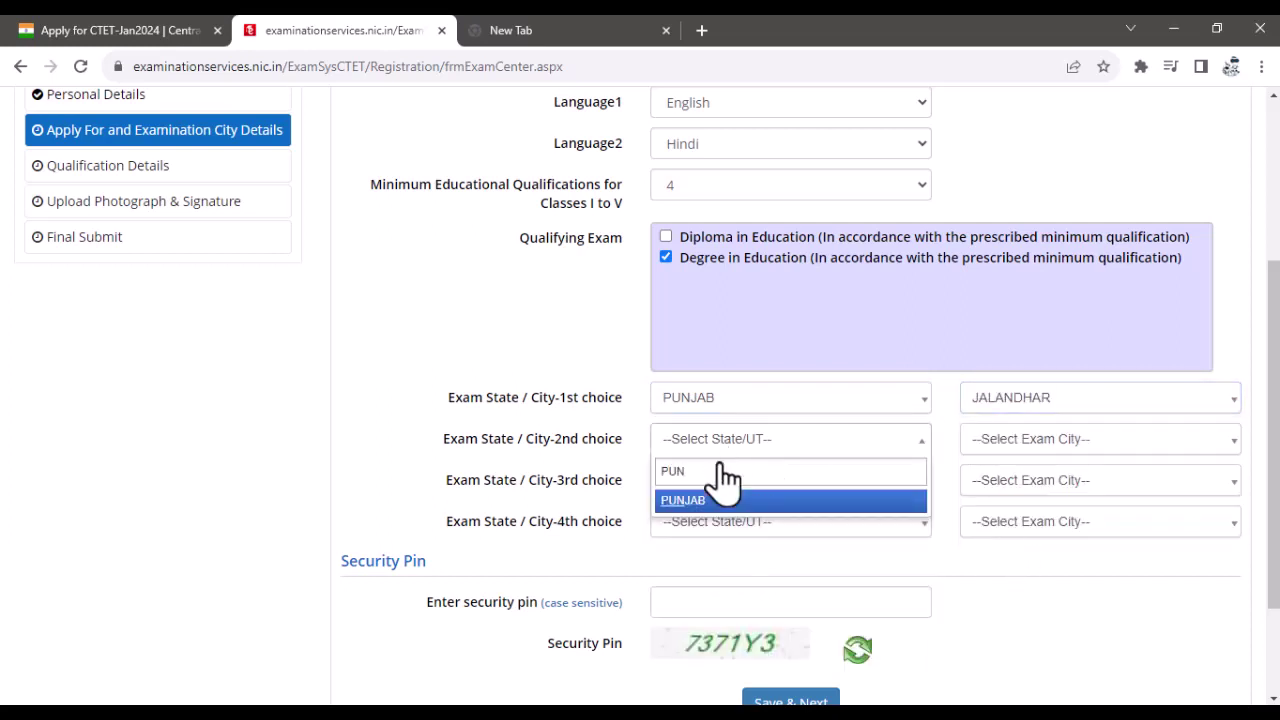
{"action": "left_click", "coordinate": [692, 501]}
{"action": "left_click", "coordinate": [1003, 445]}
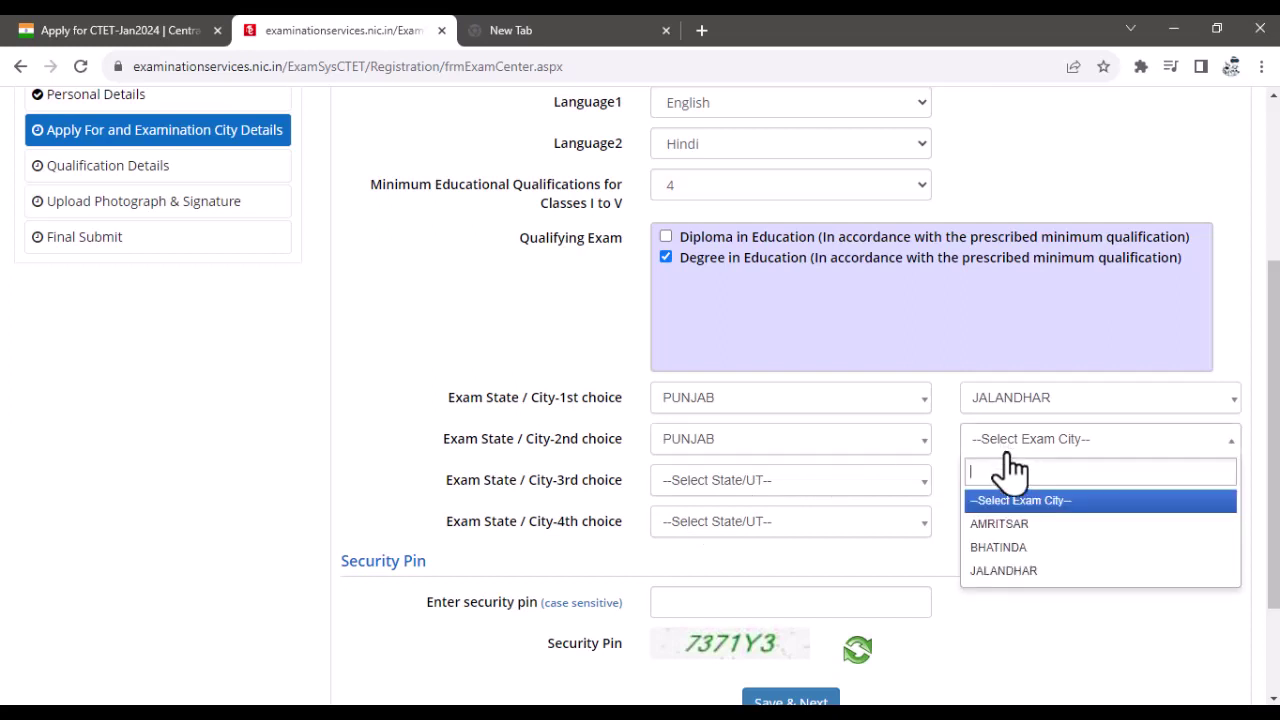
{"action": "left_click", "coordinate": [1010, 528]}
- Set the third and fourth choices to PUNJAB–BHATINDA and CHANDIGARH–CHANDIGARH
{"action": "left_click", "coordinate": [788, 482]}
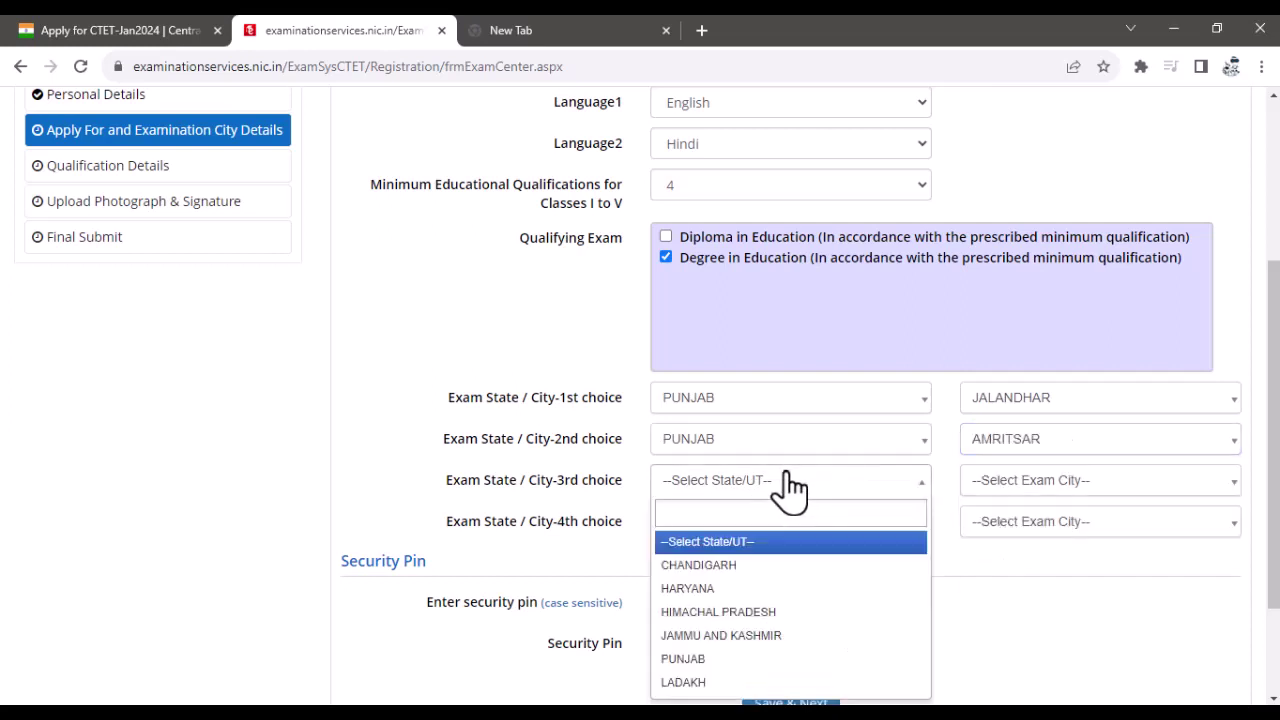
{"action": "type", "text": "PUN"}
{"action": "left_click", "coordinate": [762, 542]}
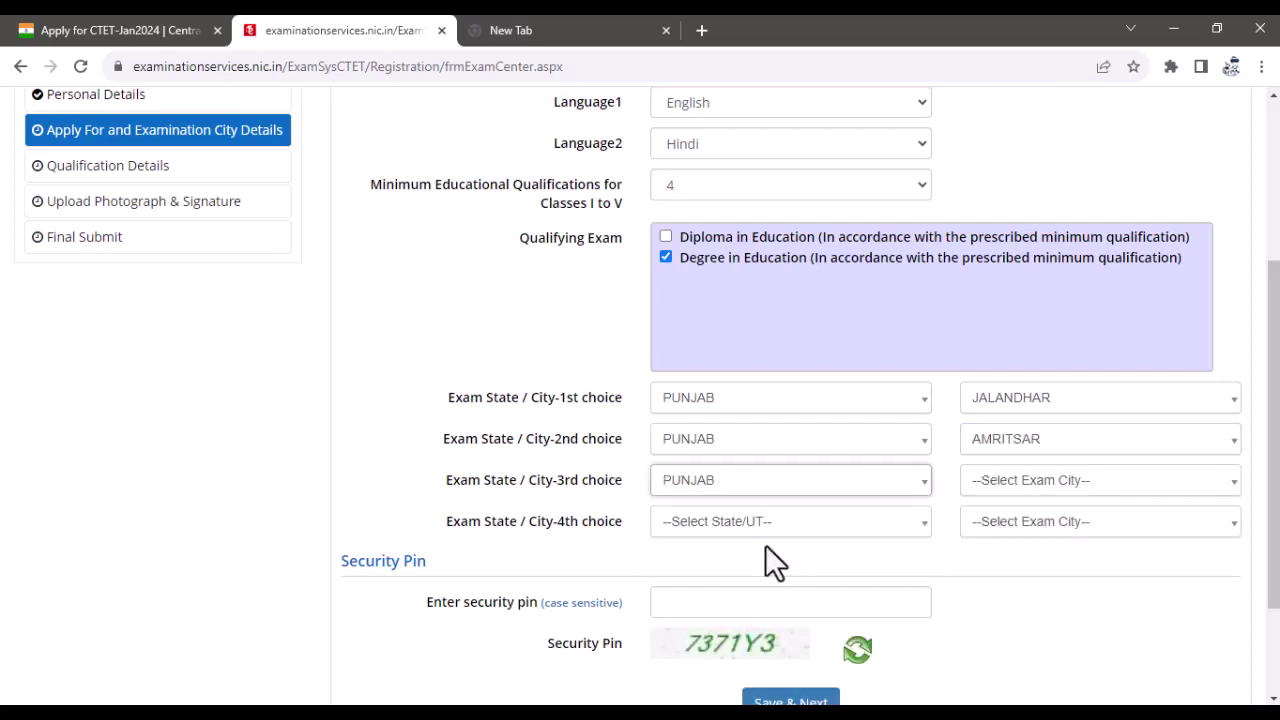
{"action": "left_click", "coordinate": [1005, 488]}
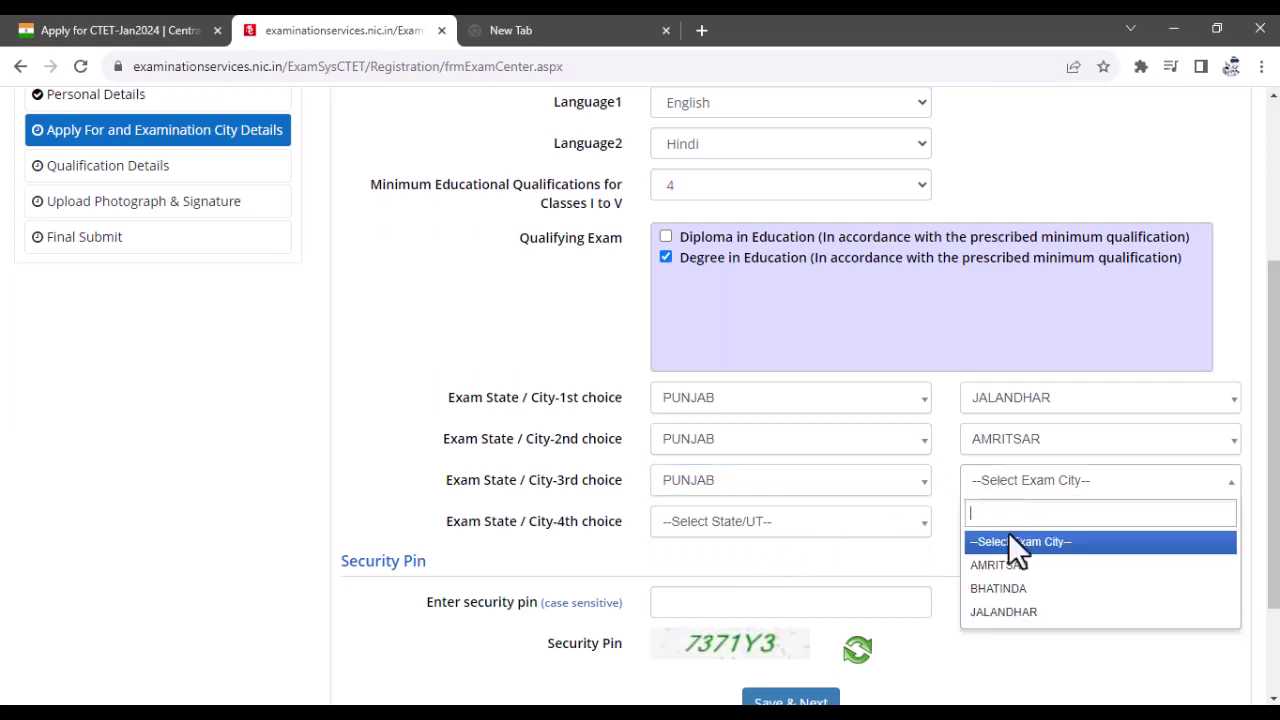
{"action": "left_click", "coordinate": [1040, 596]}
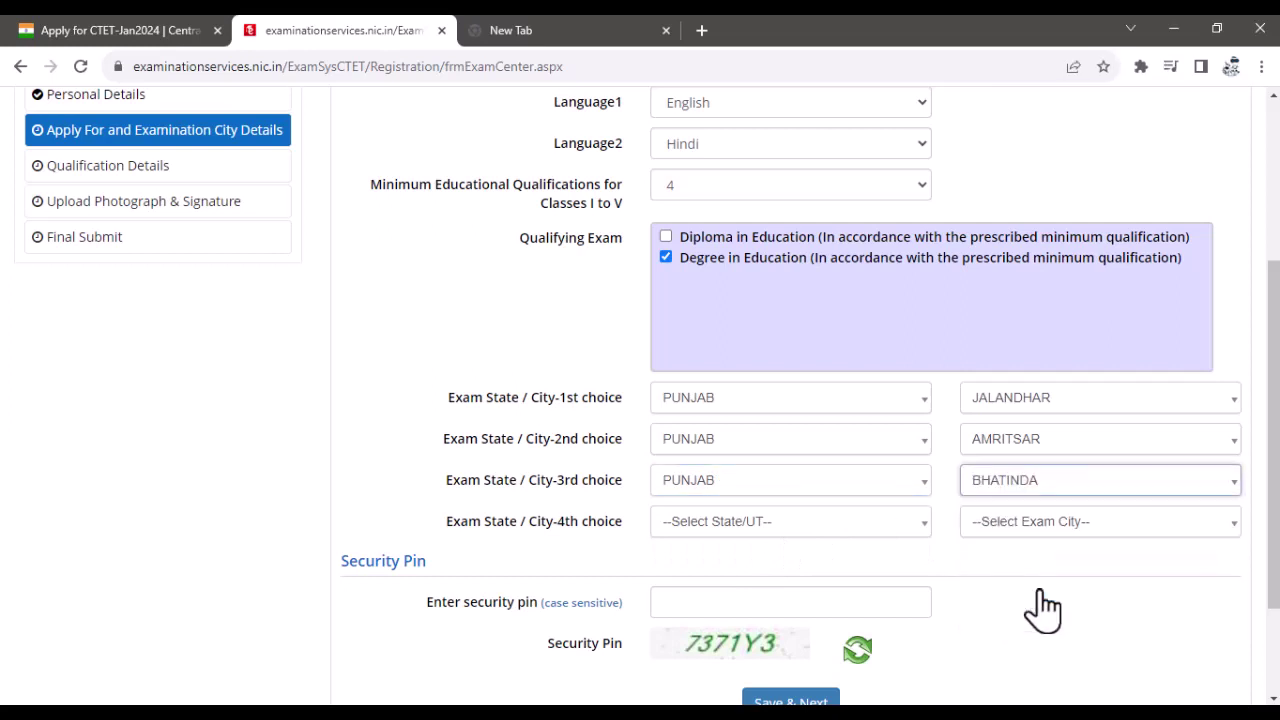
{"action": "left_click", "coordinate": [771, 528]}
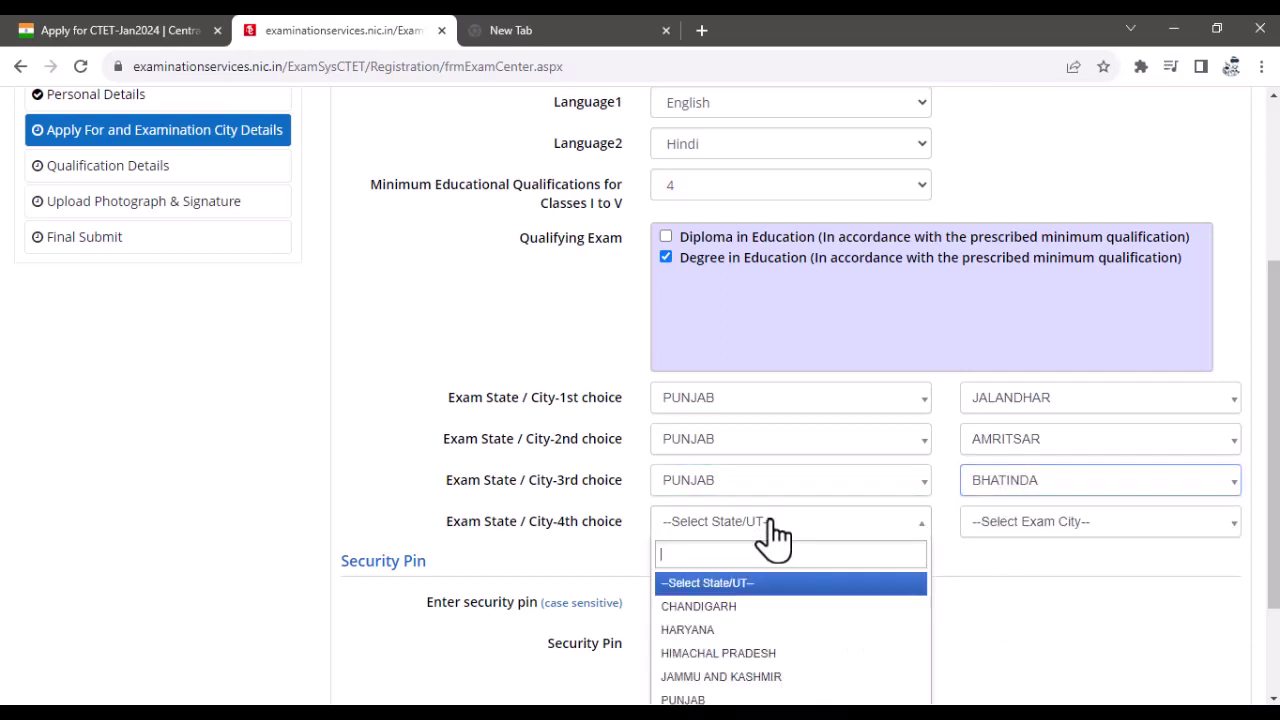
{"action": "left_click", "coordinate": [757, 607]}
{"action": "left_click", "coordinate": [988, 526]}
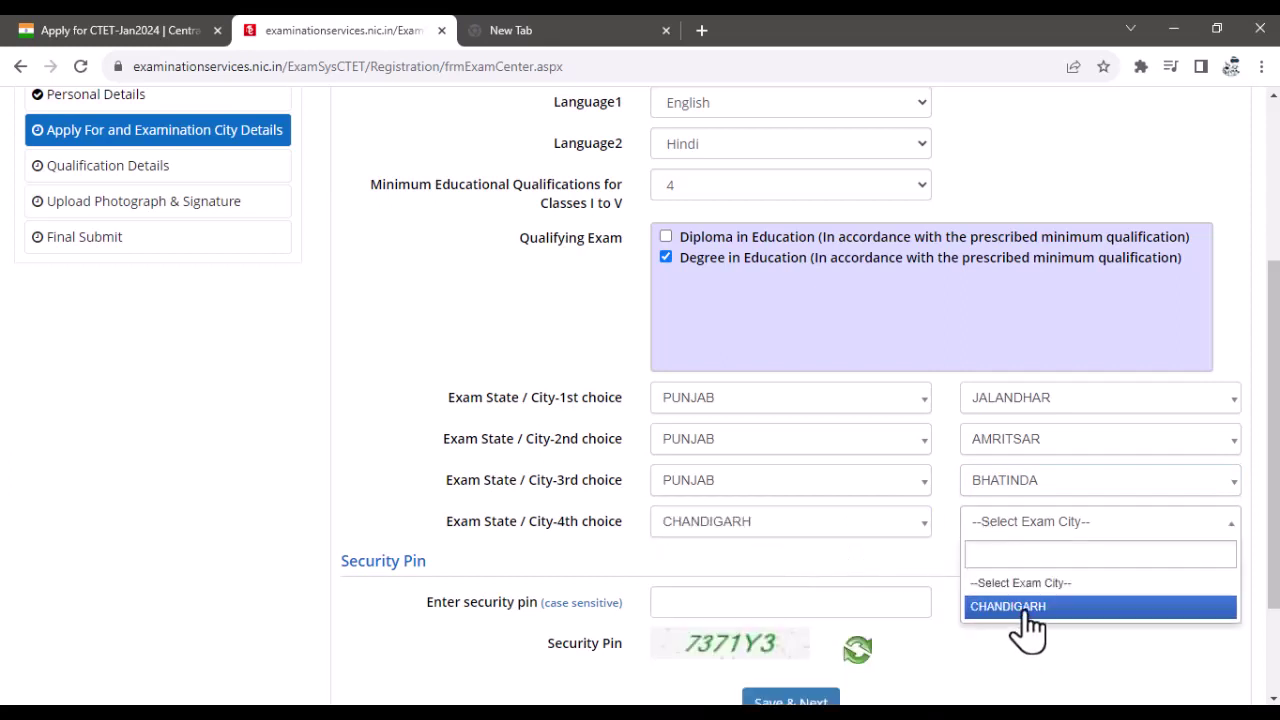
{"action": "left_click", "coordinate": [1012, 607]}
{"action": "scroll", "coordinate": [1018, 620], "scroll_direction": "down", "scroll_amount": 3}
{"action": "left_click", "coordinate": [754, 454]}
- Enter the displayed security pin and choose Save & Next for the exam centre section
{"action": "type", "text": "7"}
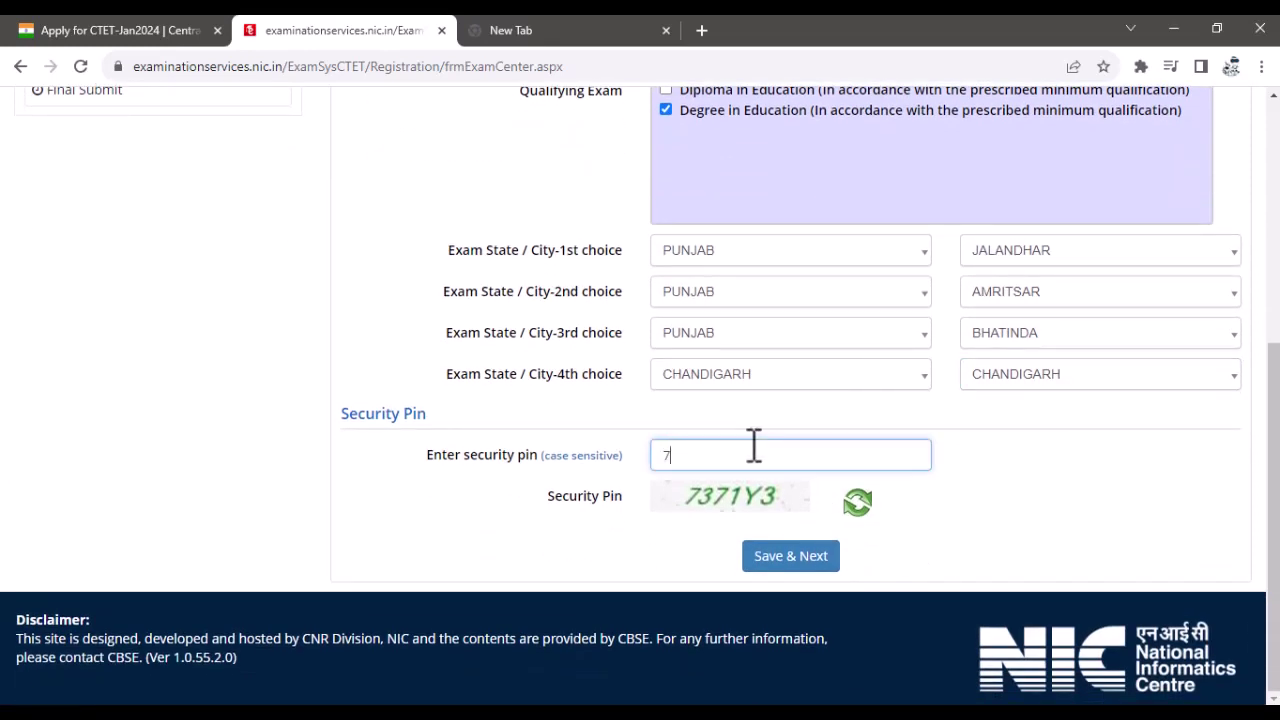
{"action": "type", "text": "371Y3"}
{"action": "left_click", "coordinate": [786, 556]}
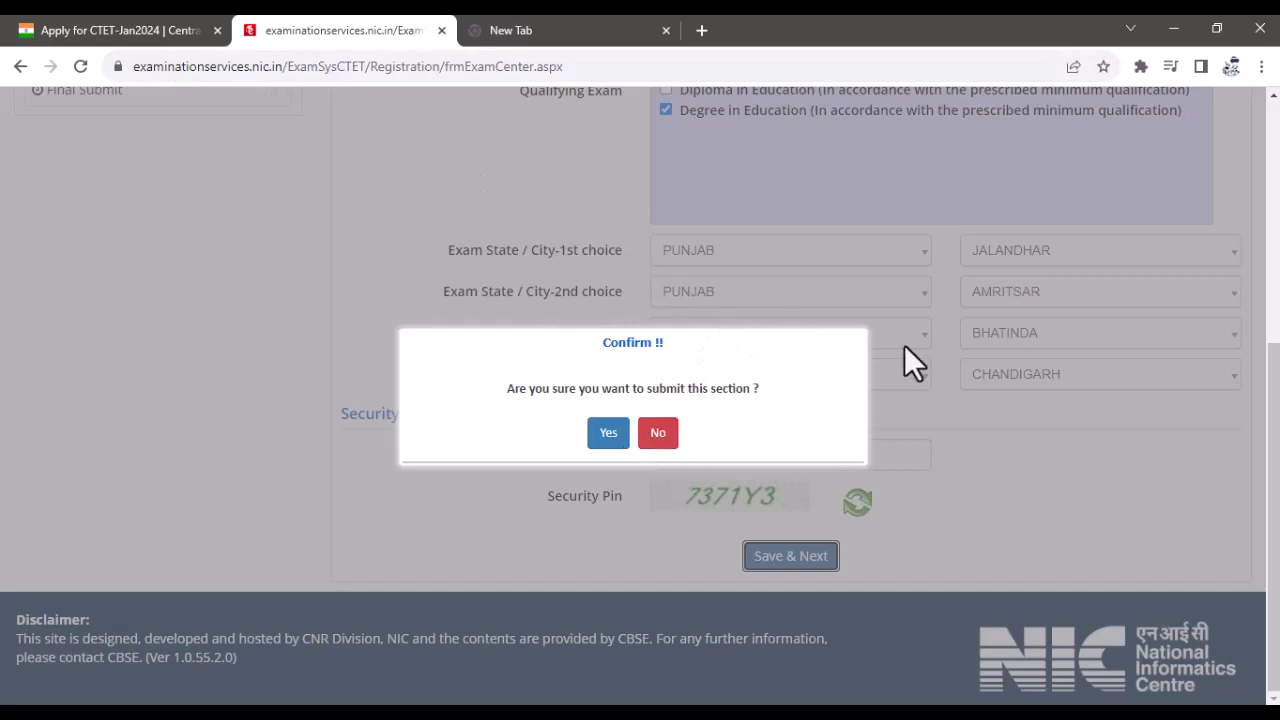
- Confirm the exam centre submission and set Pass Status to Appearing
{"action": "left_click", "coordinate": [608, 432]}
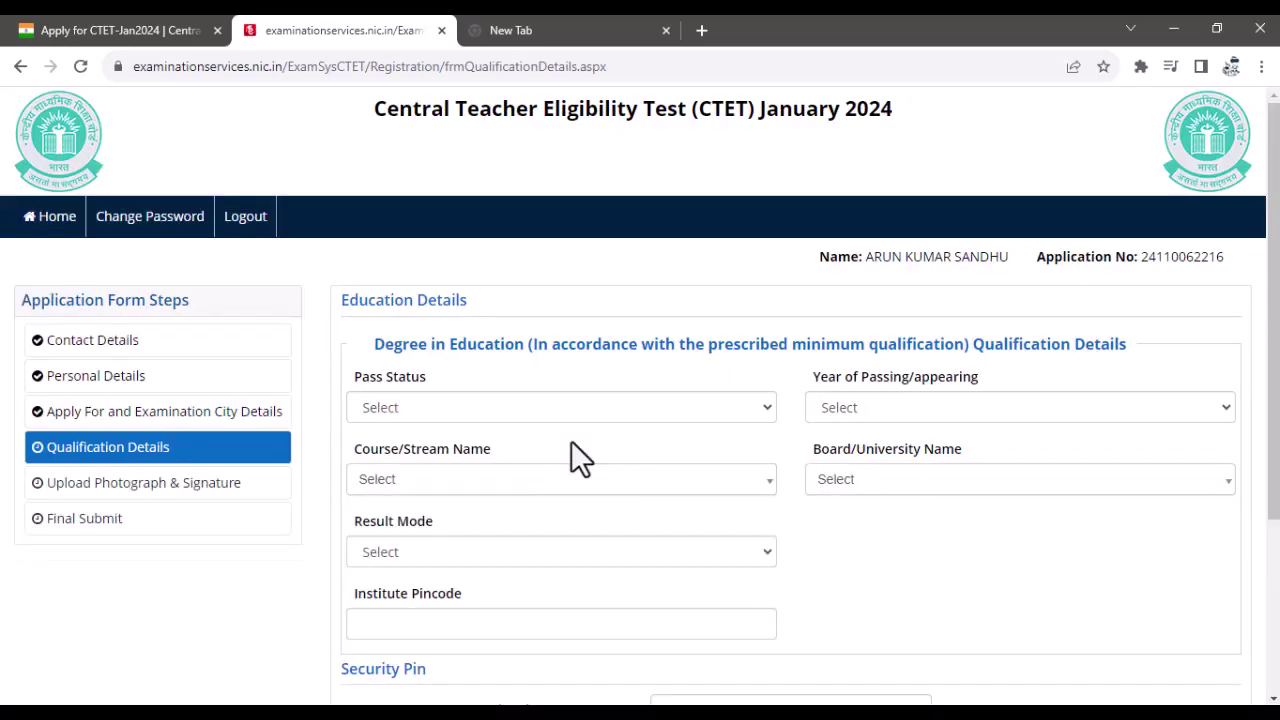
{"action": "left_click", "coordinate": [559, 413]}
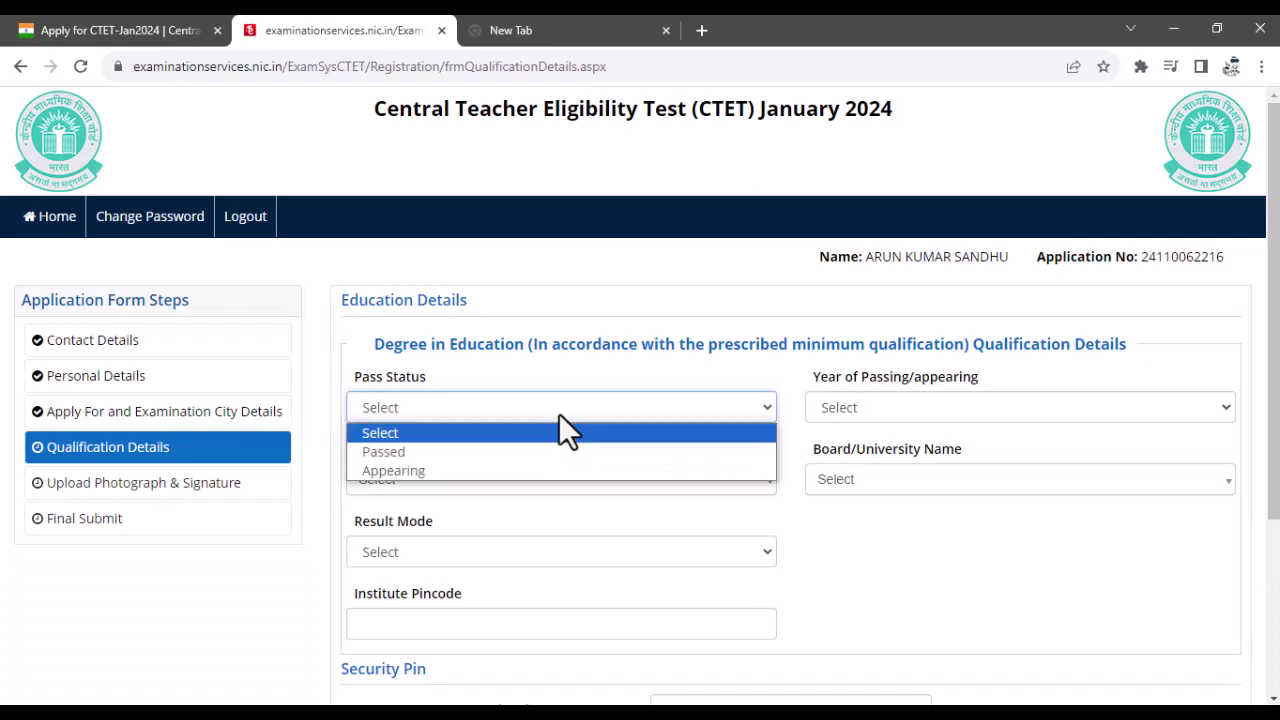
{"action": "left_click", "coordinate": [484, 469]}
- Set the year of passing to 2023
{"action": "left_click", "coordinate": [930, 409]}
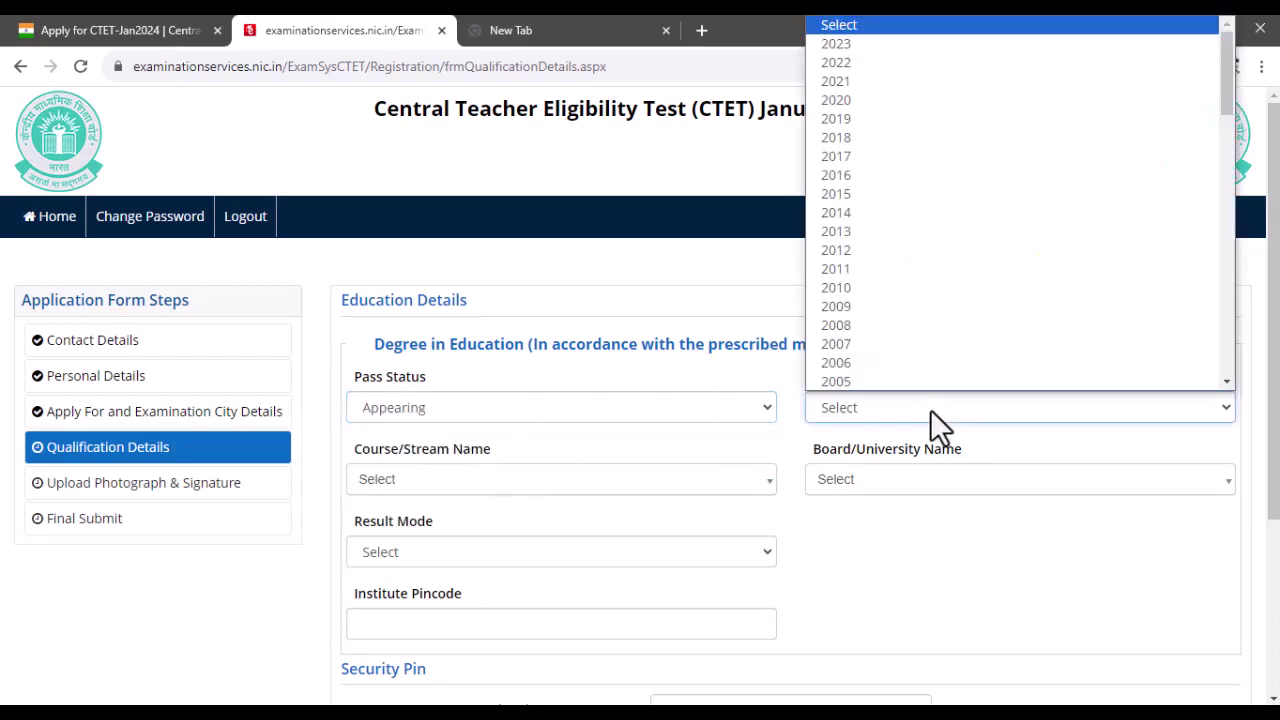
{"action": "scroll", "coordinate": [910, 309], "scroll_direction": "down", "scroll_amount": 6}
{"action": "scroll", "coordinate": [920, 328], "scroll_direction": "up", "scroll_amount": 3}
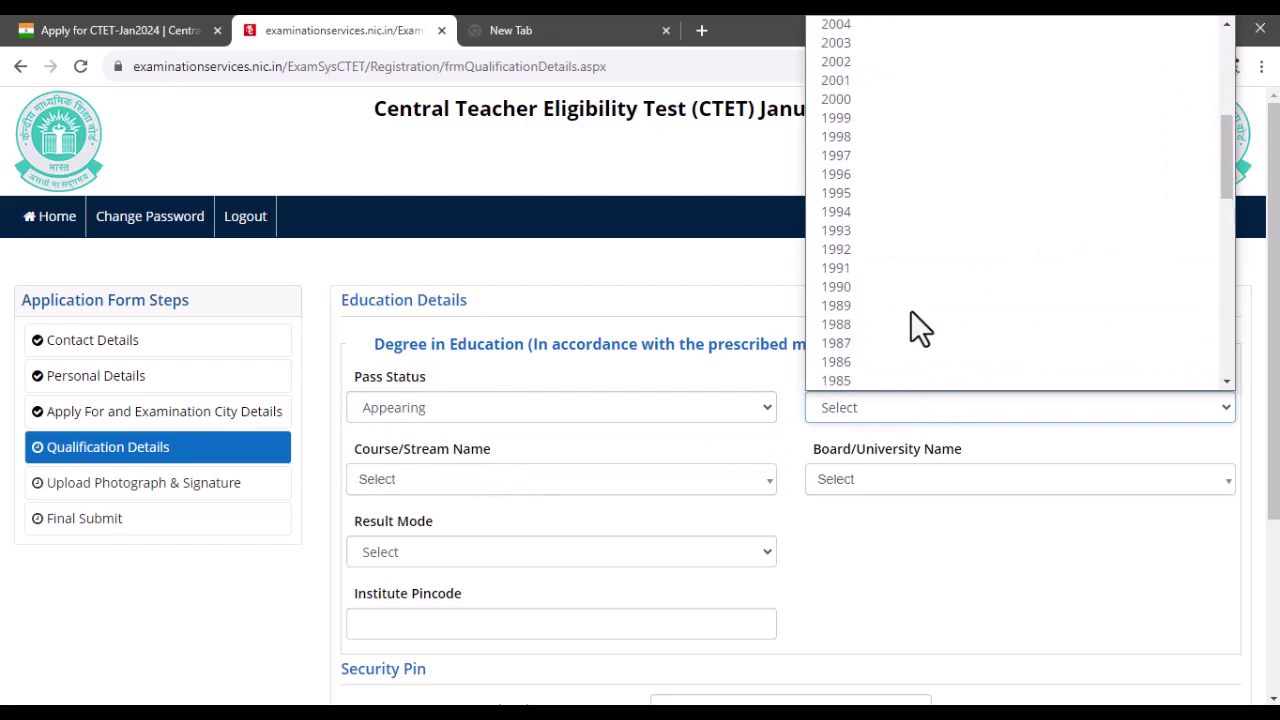
{"action": "scroll", "coordinate": [910, 311], "scroll_direction": "down", "scroll_amount": 12}
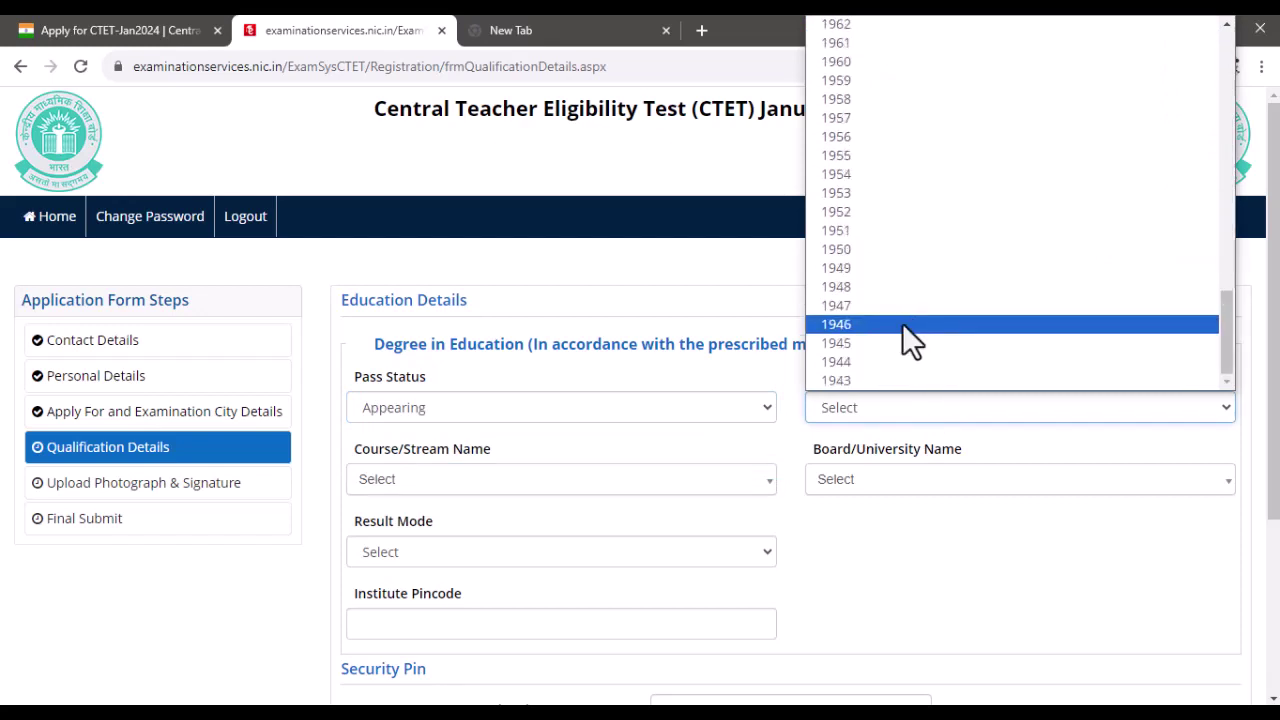
{"action": "scroll", "coordinate": [898, 274], "scroll_direction": "up", "scroll_amount": 20}
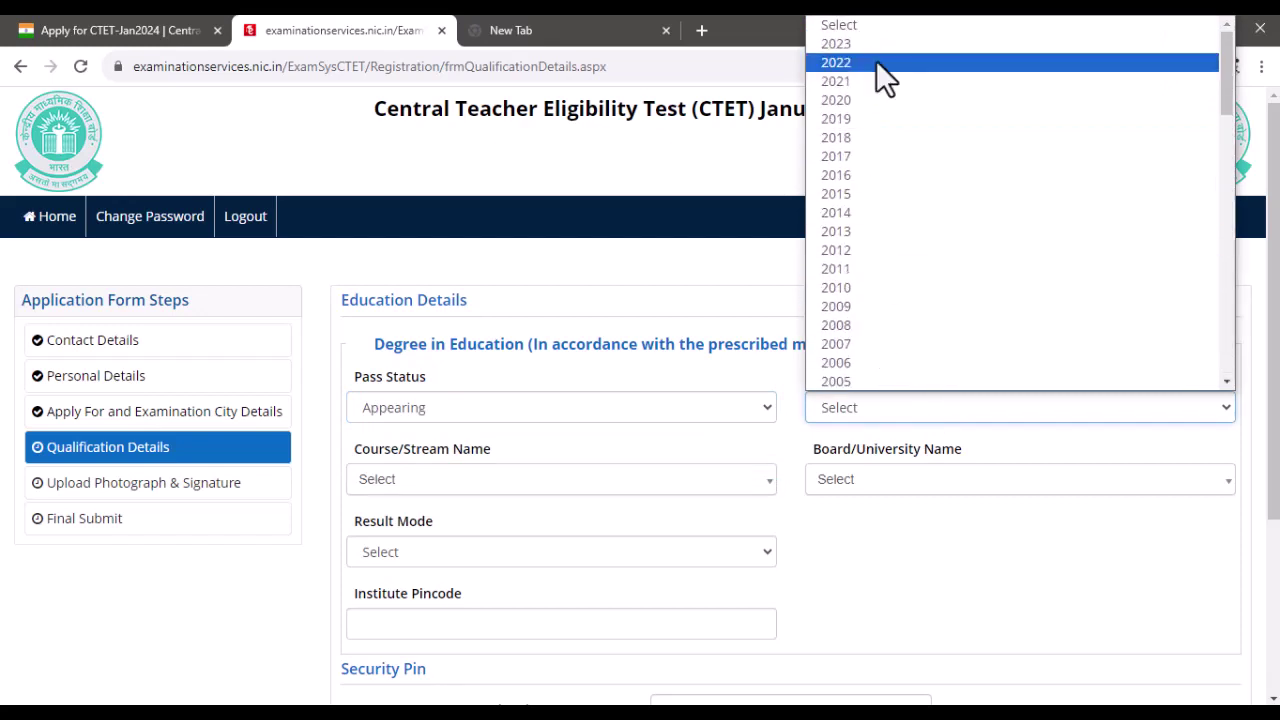
{"action": "left_click", "coordinate": [876, 60]}
{"action": "left_click", "coordinate": [865, 311]}
- Choose Education/Elementry Education etc as the course and OTHERS as Board/University
{"action": "left_click", "coordinate": [553, 488]}
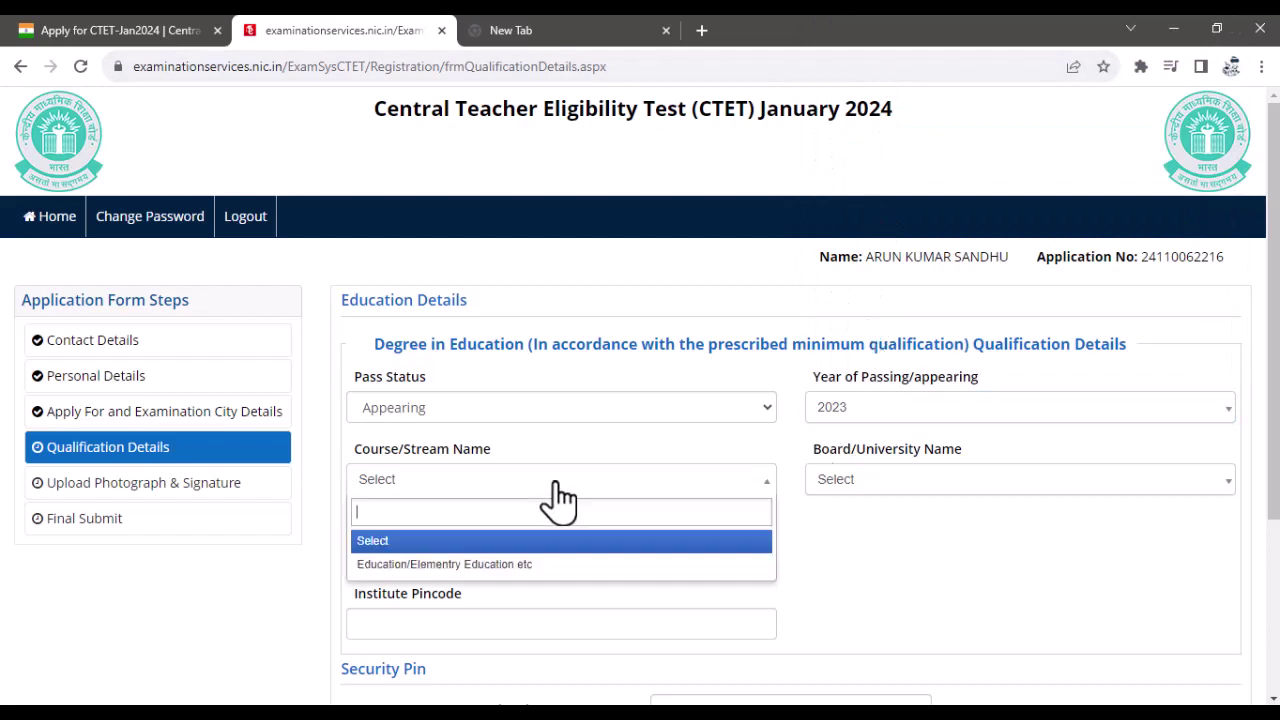
{"action": "left_click", "coordinate": [541, 565]}
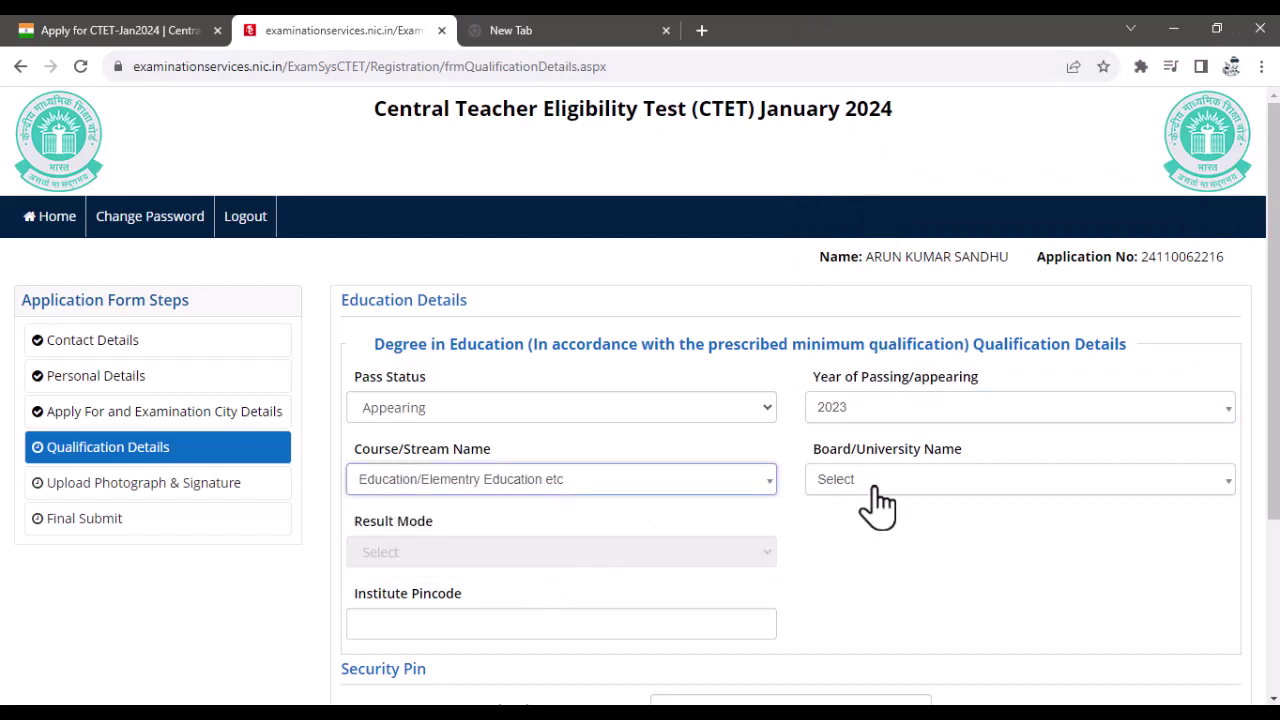
{"action": "left_click", "coordinate": [880, 487]}
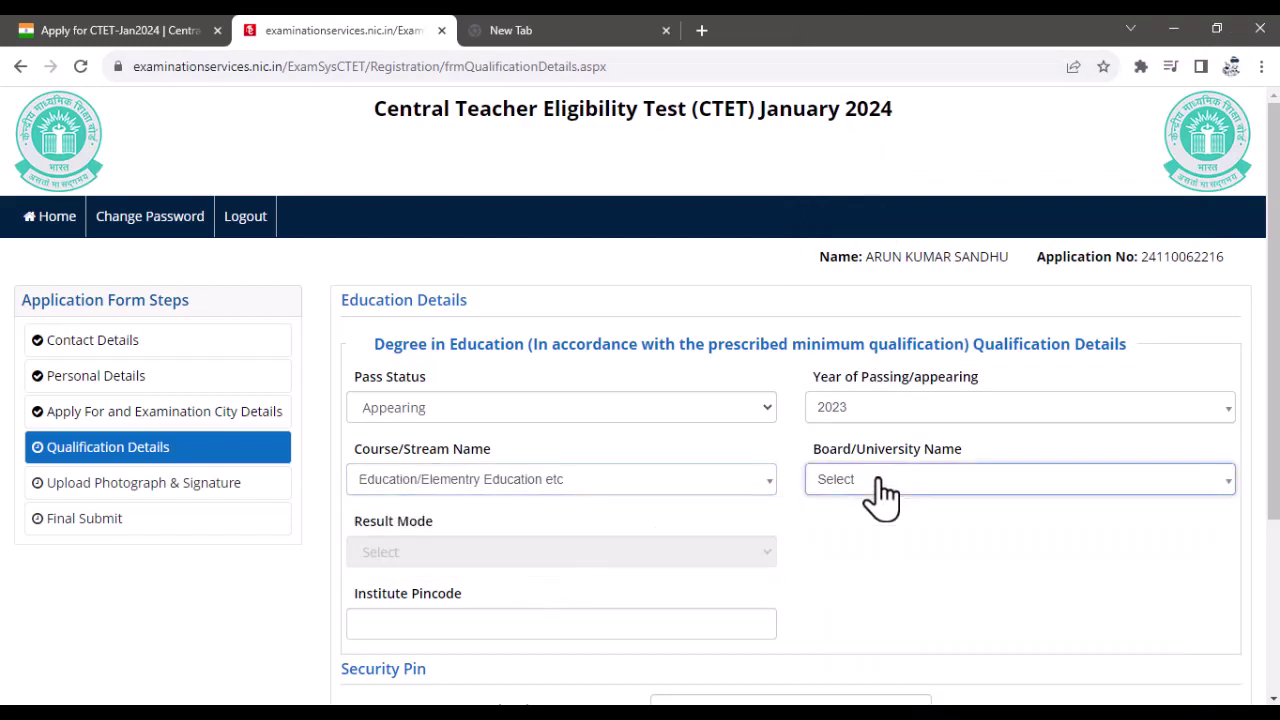
{"action": "scroll", "coordinate": [880, 495], "scroll_direction": "down", "scroll_amount": 2}
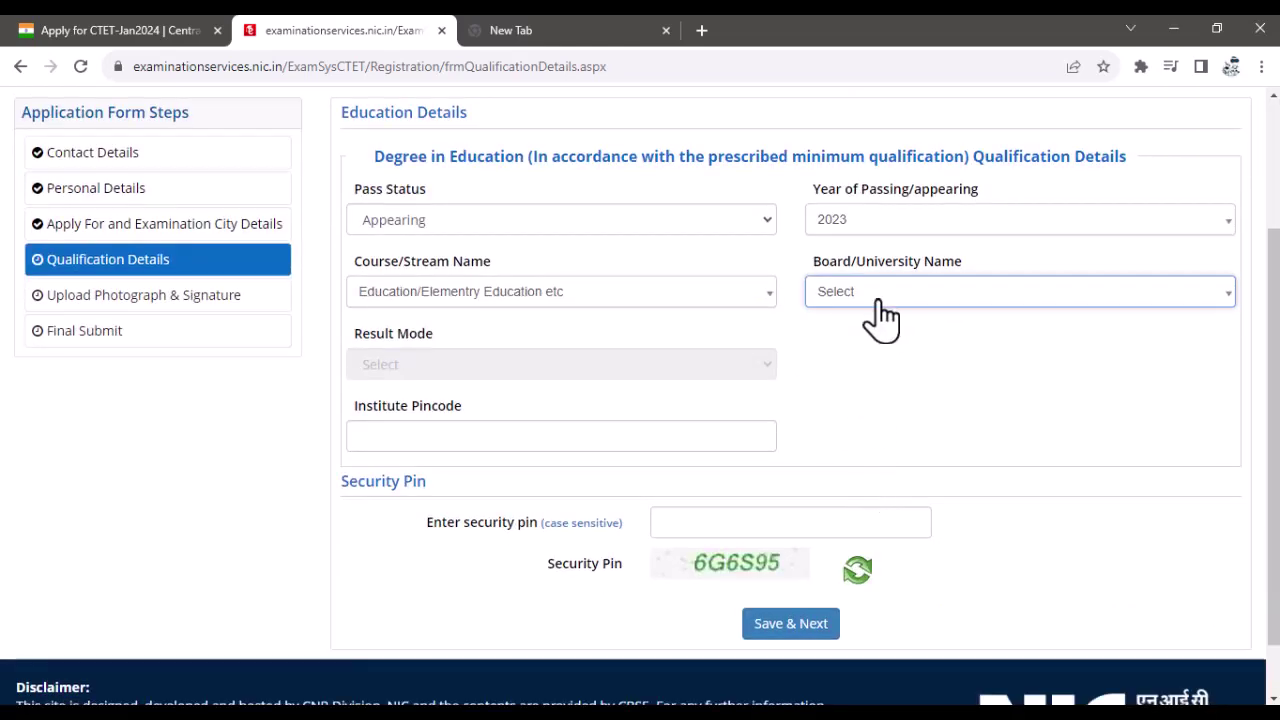
{"action": "left_click", "coordinate": [878, 300]}
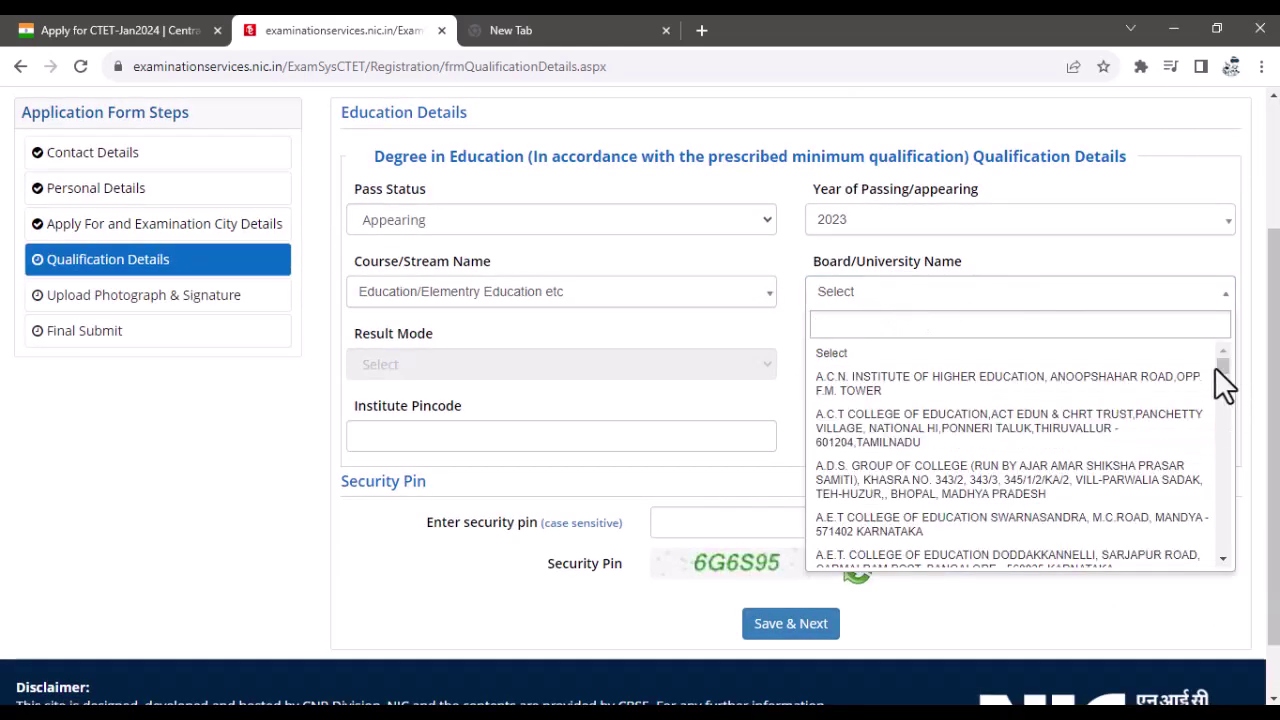
{"action": "left_click_drag", "start_coordinate": [1222, 368], "coordinate": [1226, 547]}
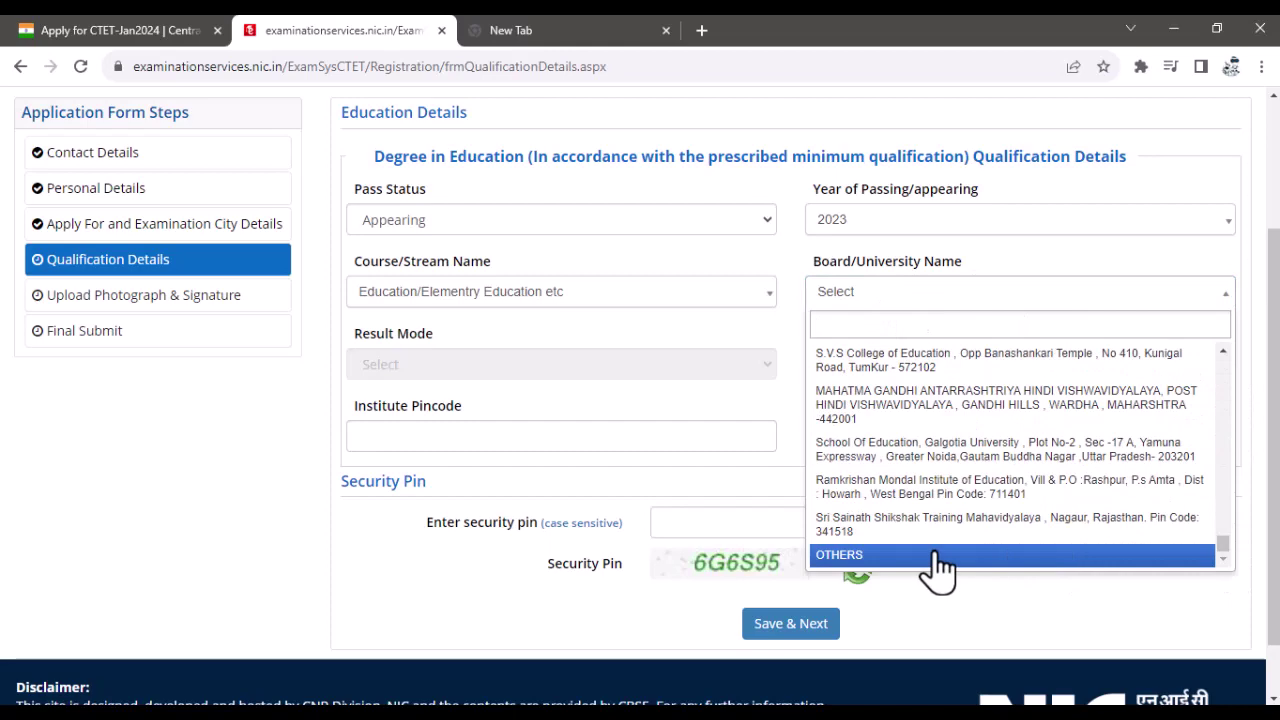
{"action": "left_click", "coordinate": [934, 555]}
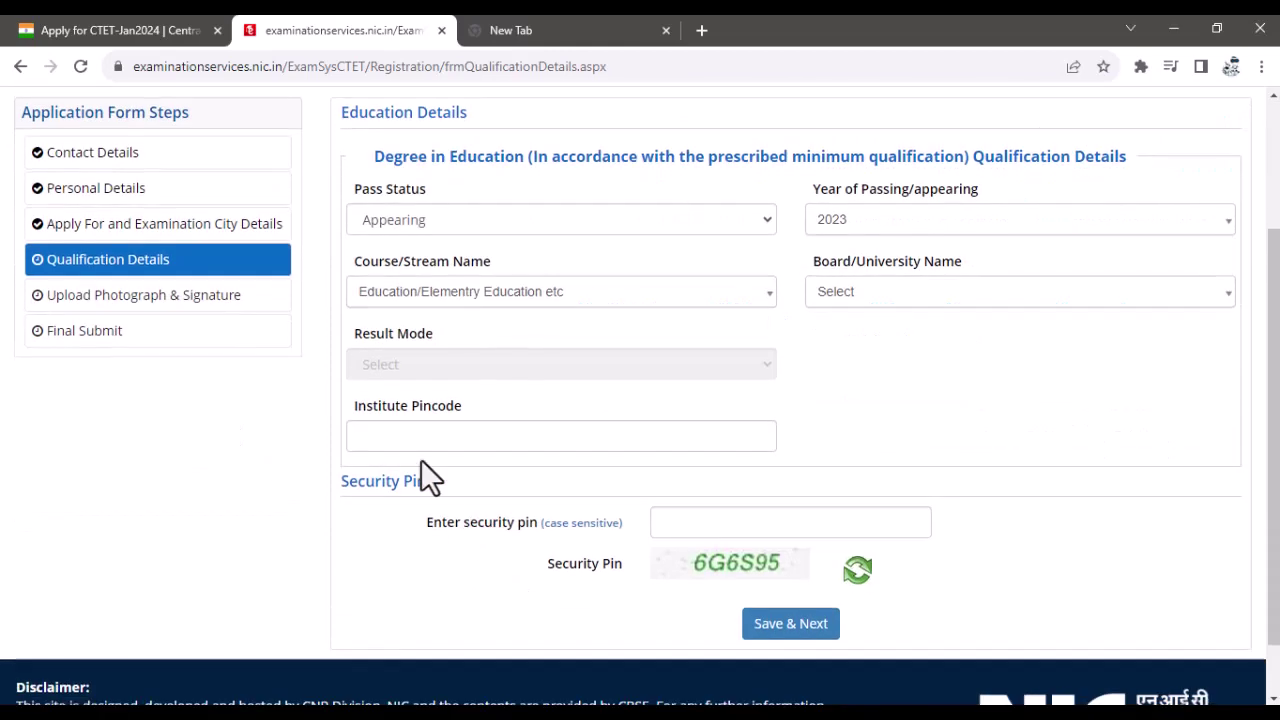
- Enter 160016 as the Institute Pincode
{"action": "left_click", "coordinate": [430, 440]}
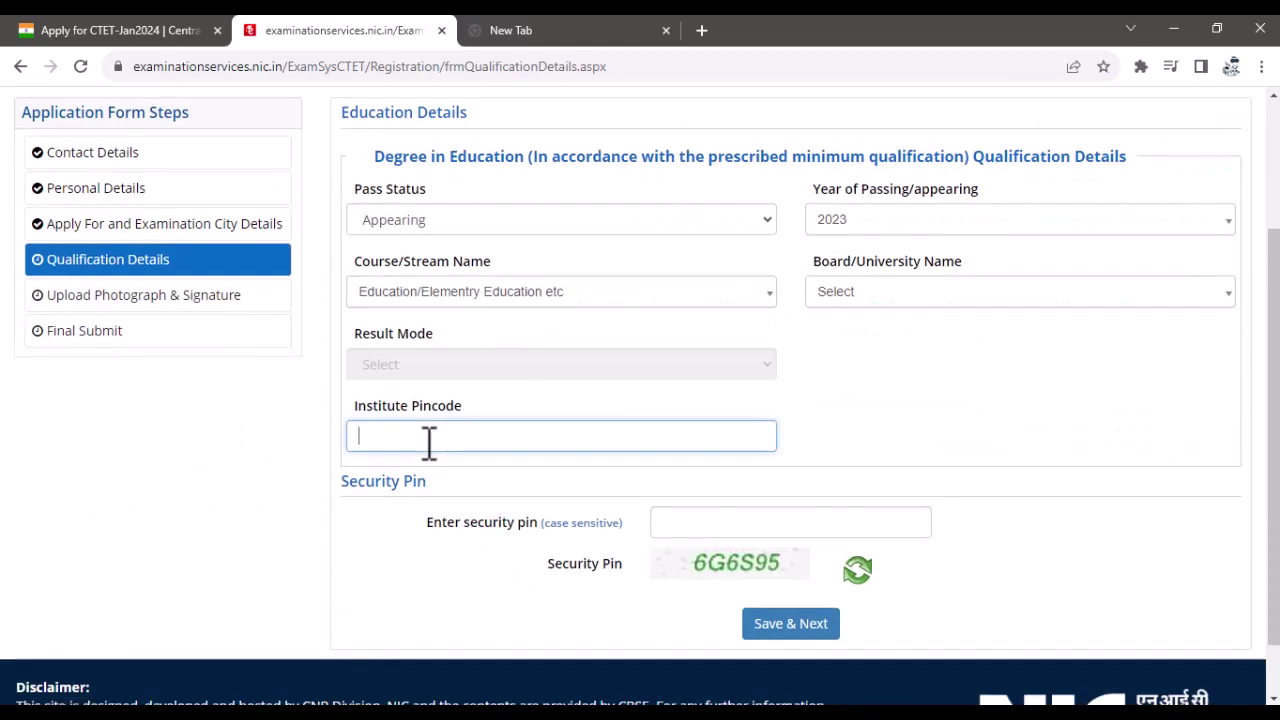
{"action": "type", "text": "160016"}
{"action": "left_click", "coordinate": [893, 318]}
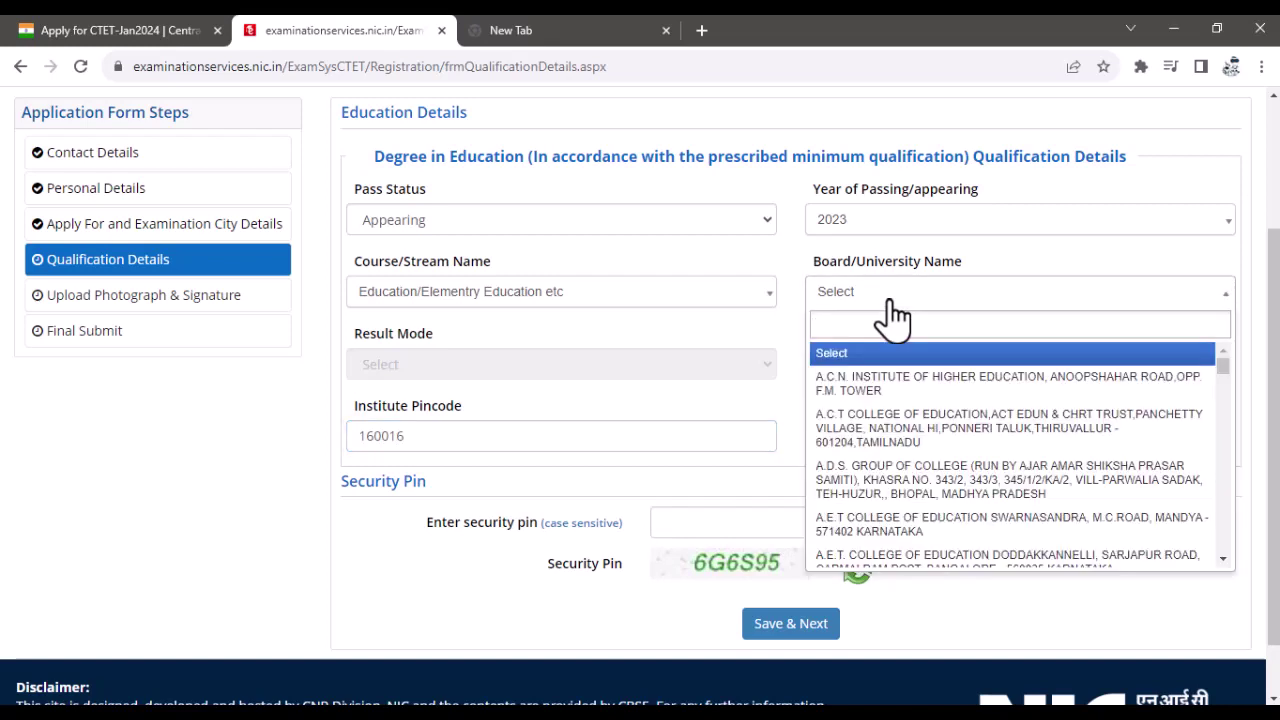
- Enter the security pin and submit the qualification details, which come back flagging Board/University Name Required
{"action": "left_click", "coordinate": [889, 299]}
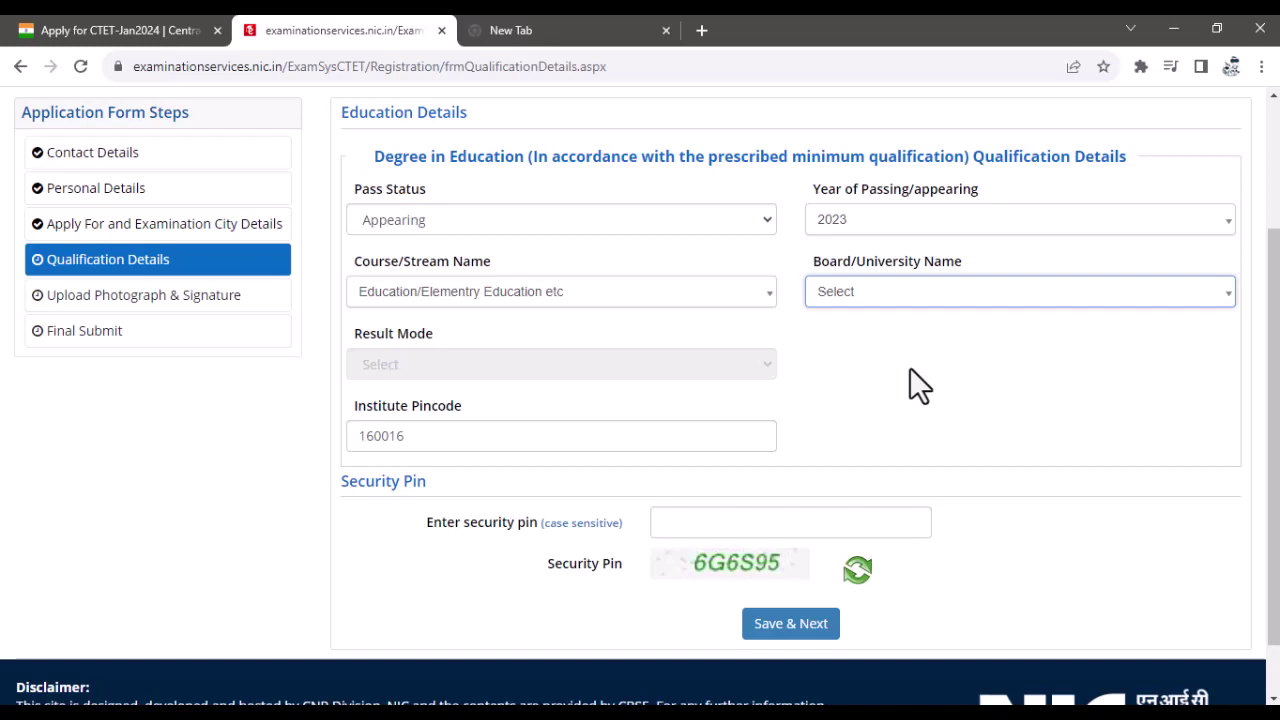
{"action": "left_click", "coordinate": [772, 522]}
{"action": "type", "text": "6g"}
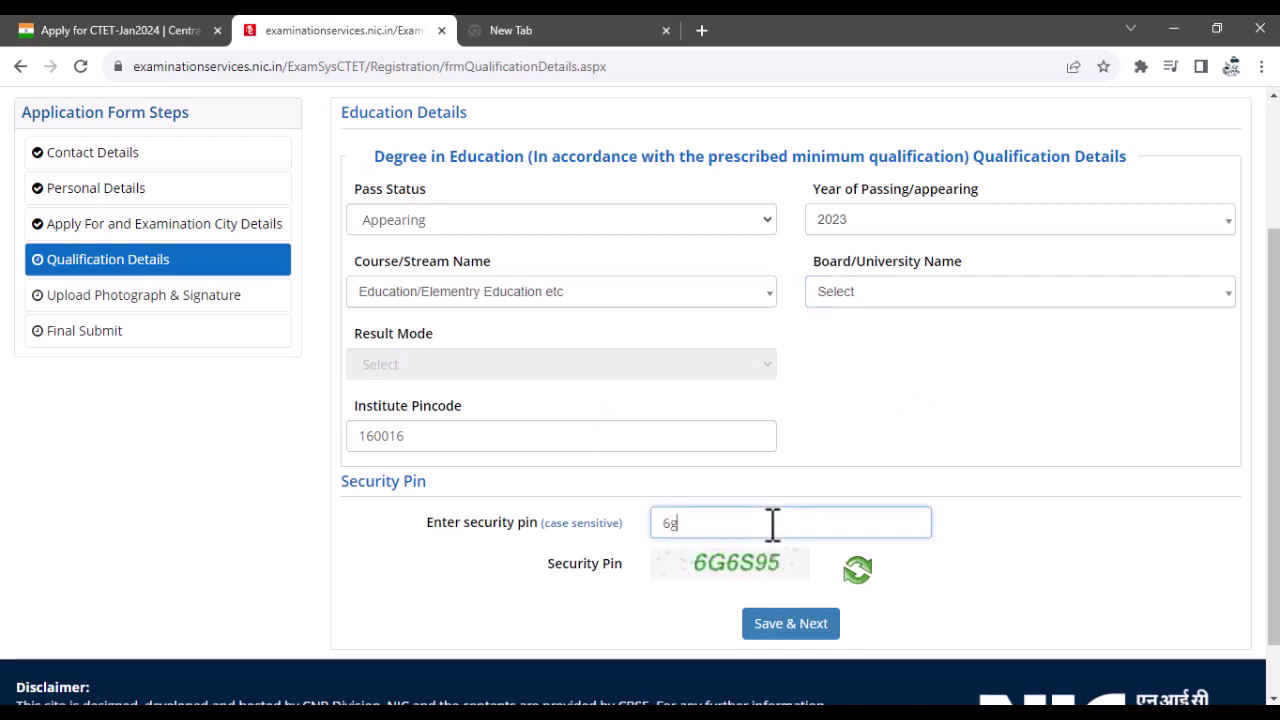
{"action": "key", "text": "BackSpace"}
{"action": "type", "text": "G6S95"}
{"action": "left_click", "coordinate": [767, 627]}
{"action": "left_click", "coordinate": [608, 434]}
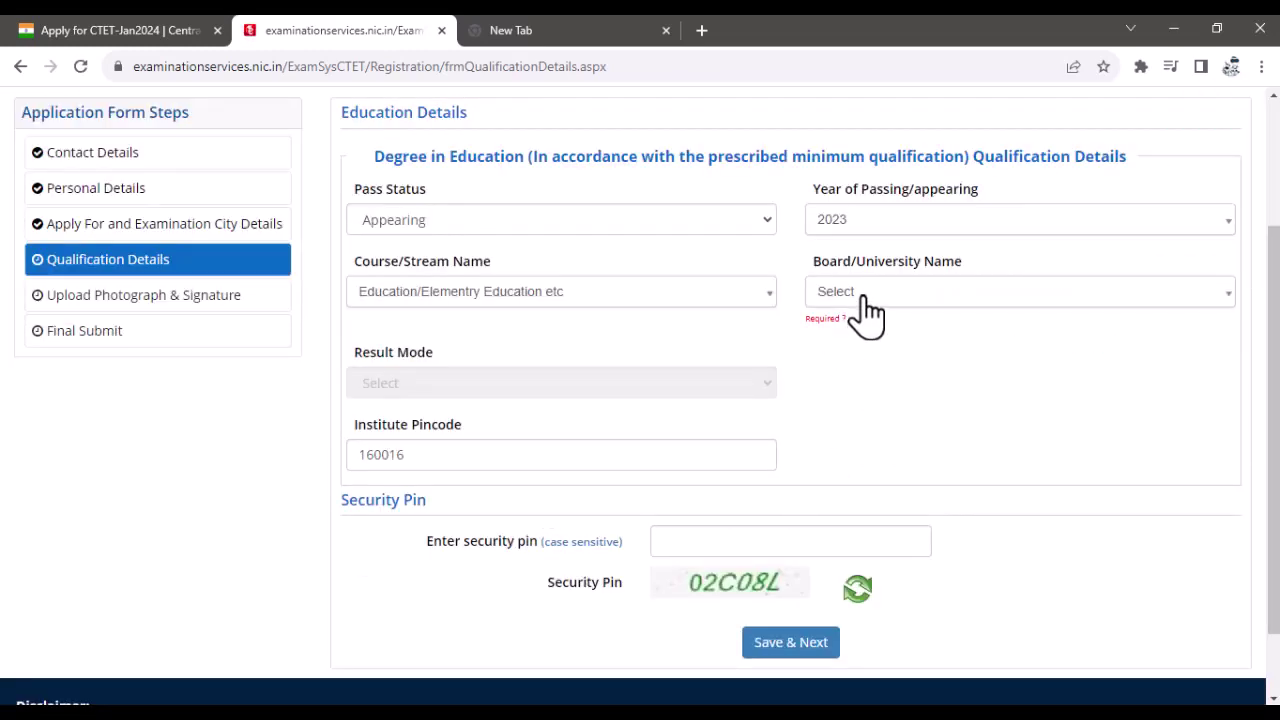
- Search the Board/University list for Panjab and pick the Panjab University institute
{"action": "left_click", "coordinate": [866, 300]}
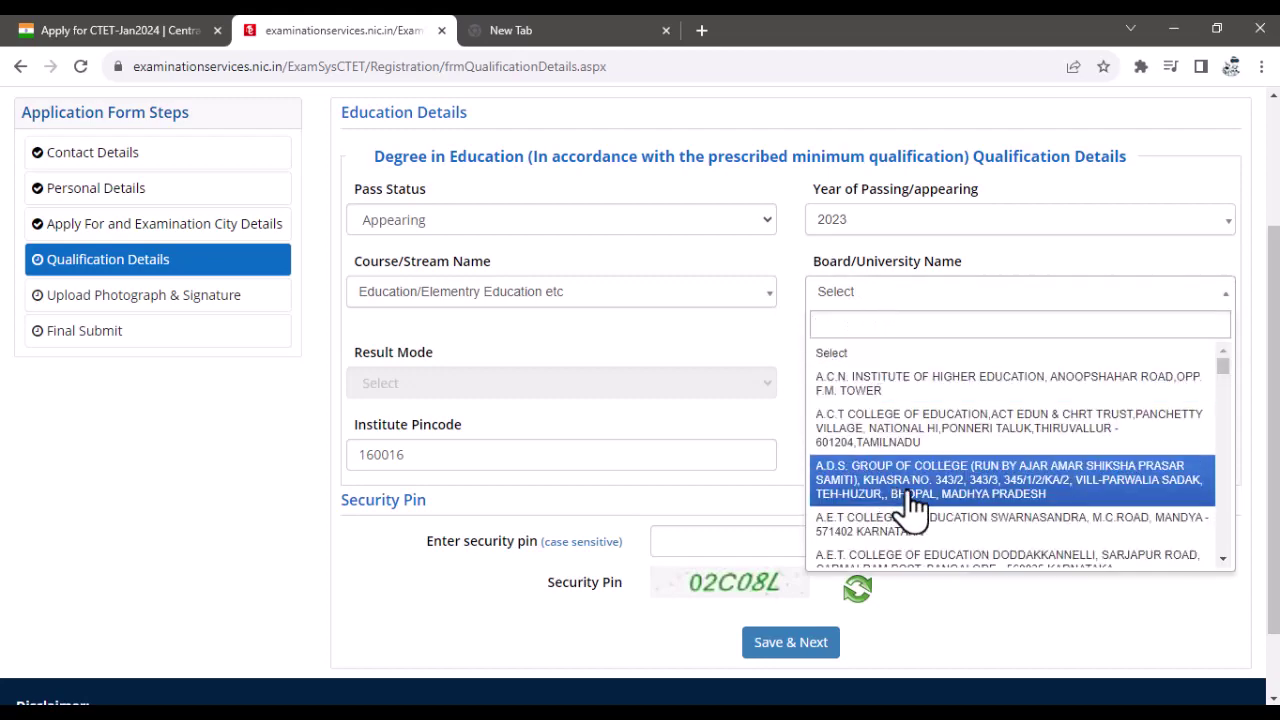
{"action": "scroll", "coordinate": [900, 508], "scroll_direction": "down", "scroll_amount": 3}
{"action": "type", "text": "PA"}
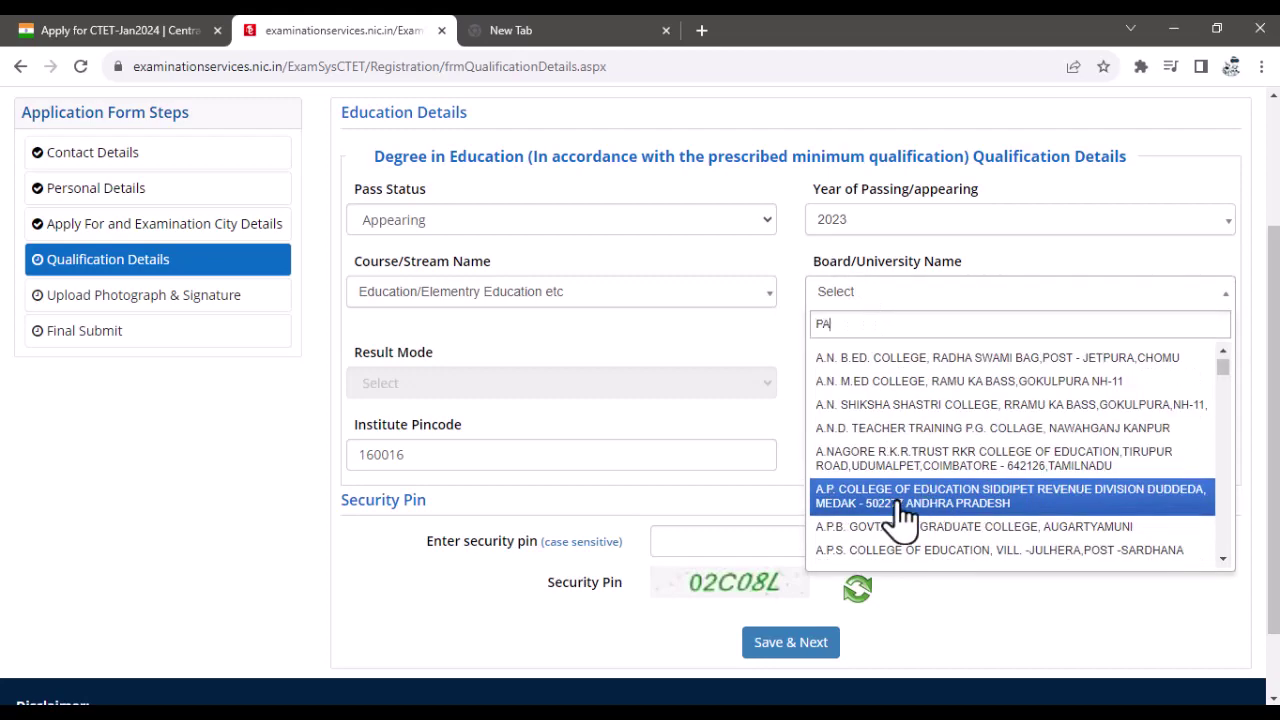
{"action": "type", "text": "NJAN"}
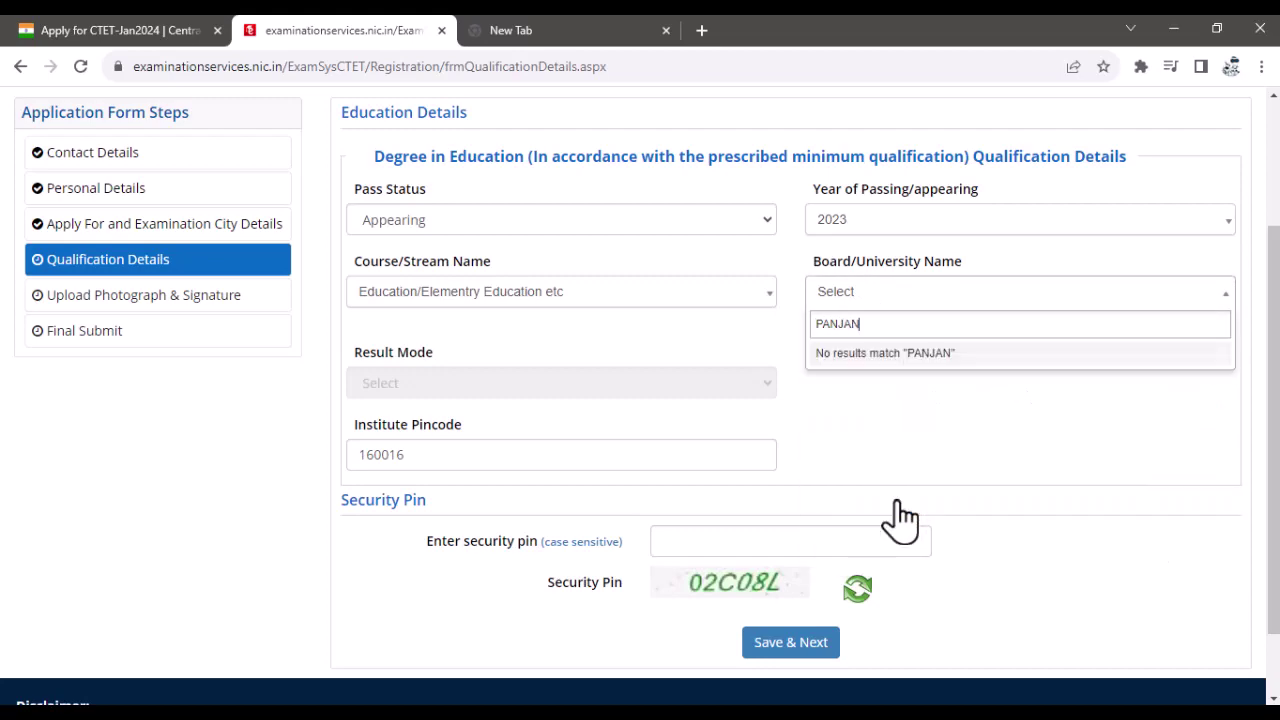
{"action": "key", "text": "BackSpace"}
{"action": "type", "text": "B"}
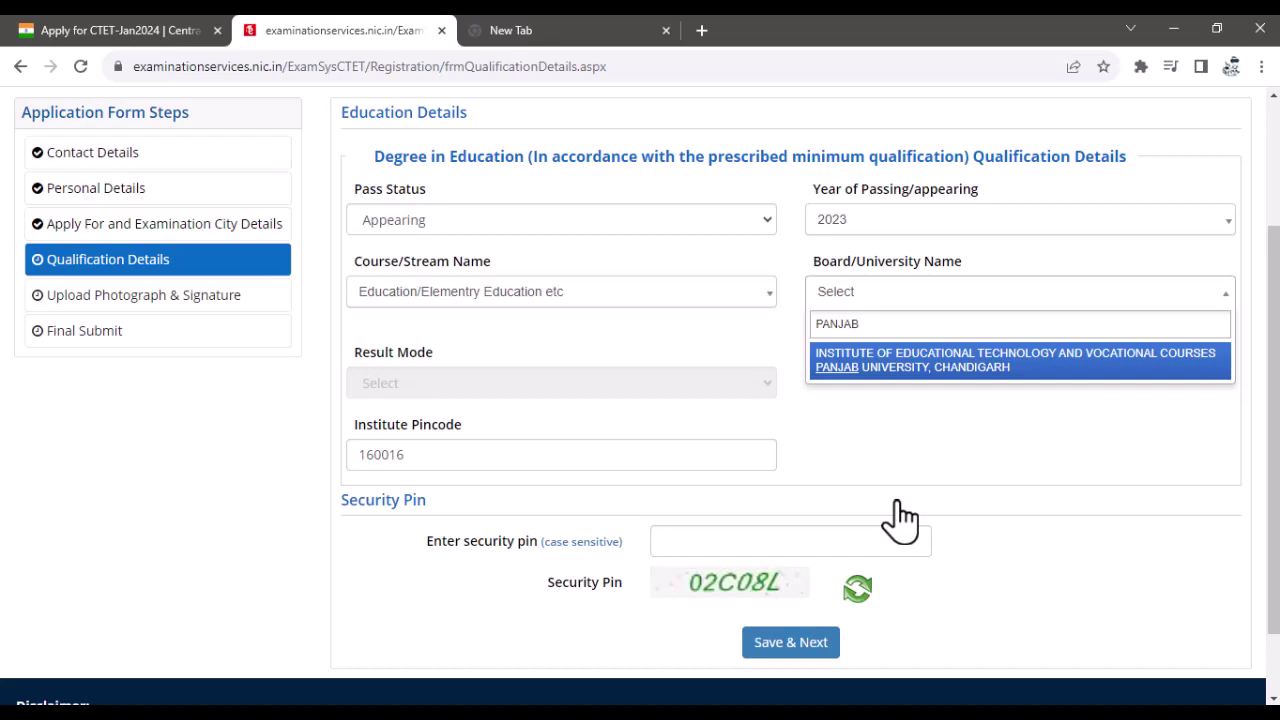
{"action": "left_click", "coordinate": [909, 362]}
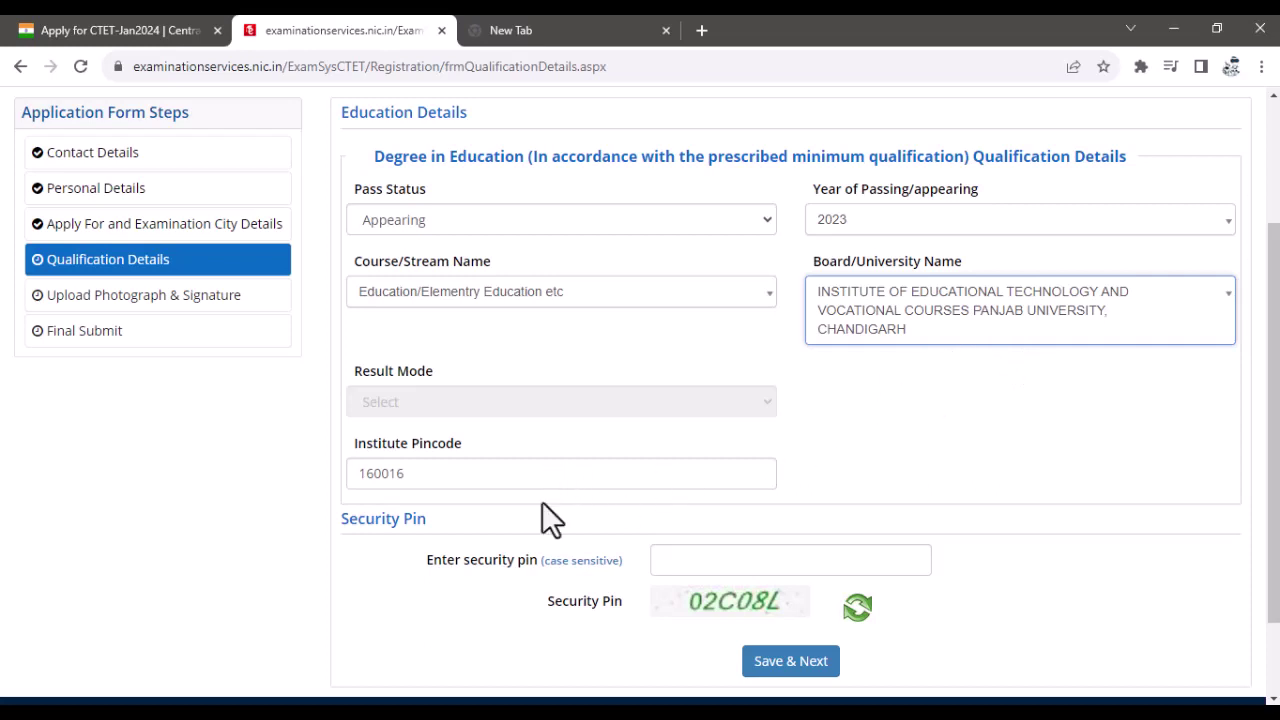
- Enter the new security pin and save the qualification details, confirming with Yes
{"action": "left_click", "coordinate": [733, 558]}
{"action": "type", "text": "0"}
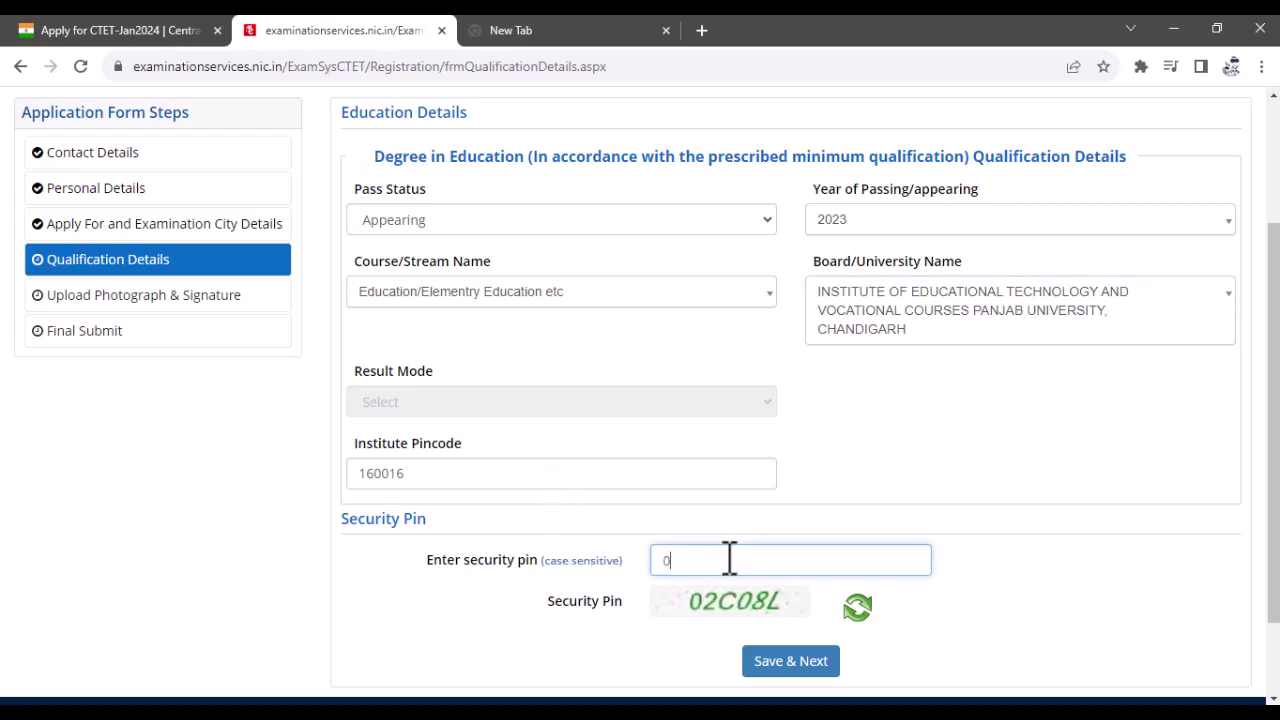
{"action": "type", "text": "2C08L"}
{"action": "left_click", "coordinate": [797, 662]}
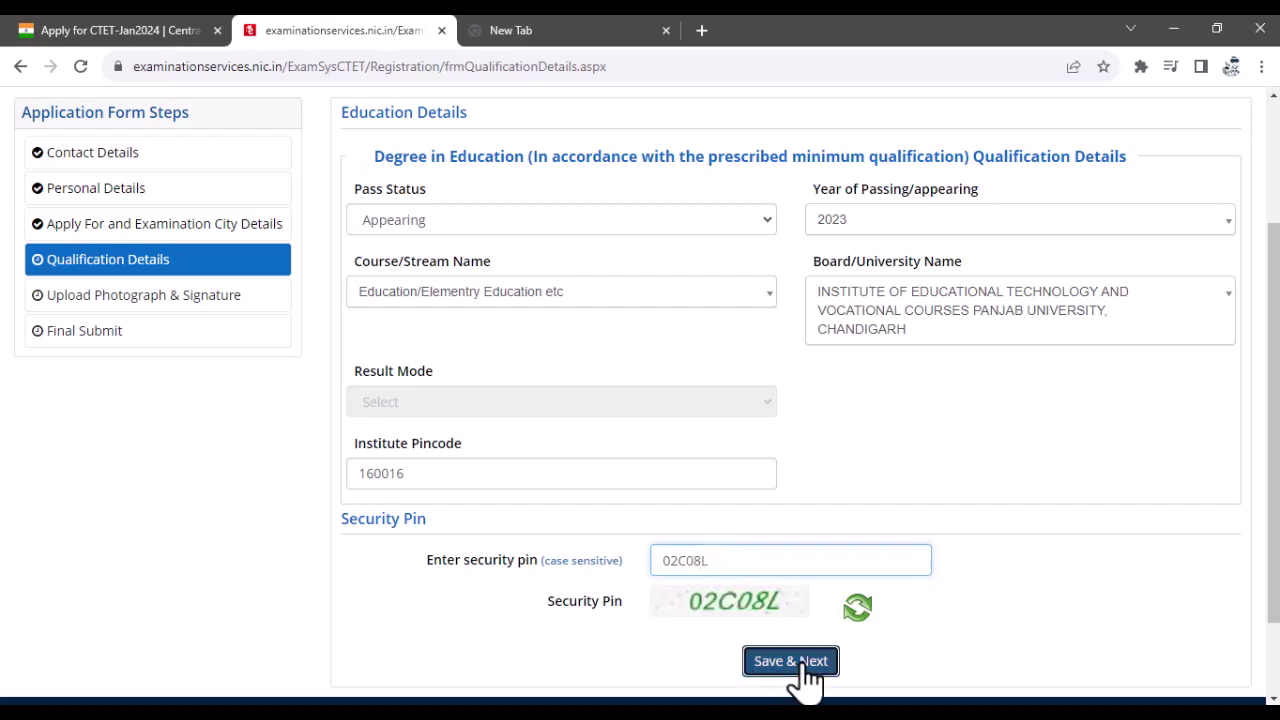
{"action": "left_click", "coordinate": [610, 433]}
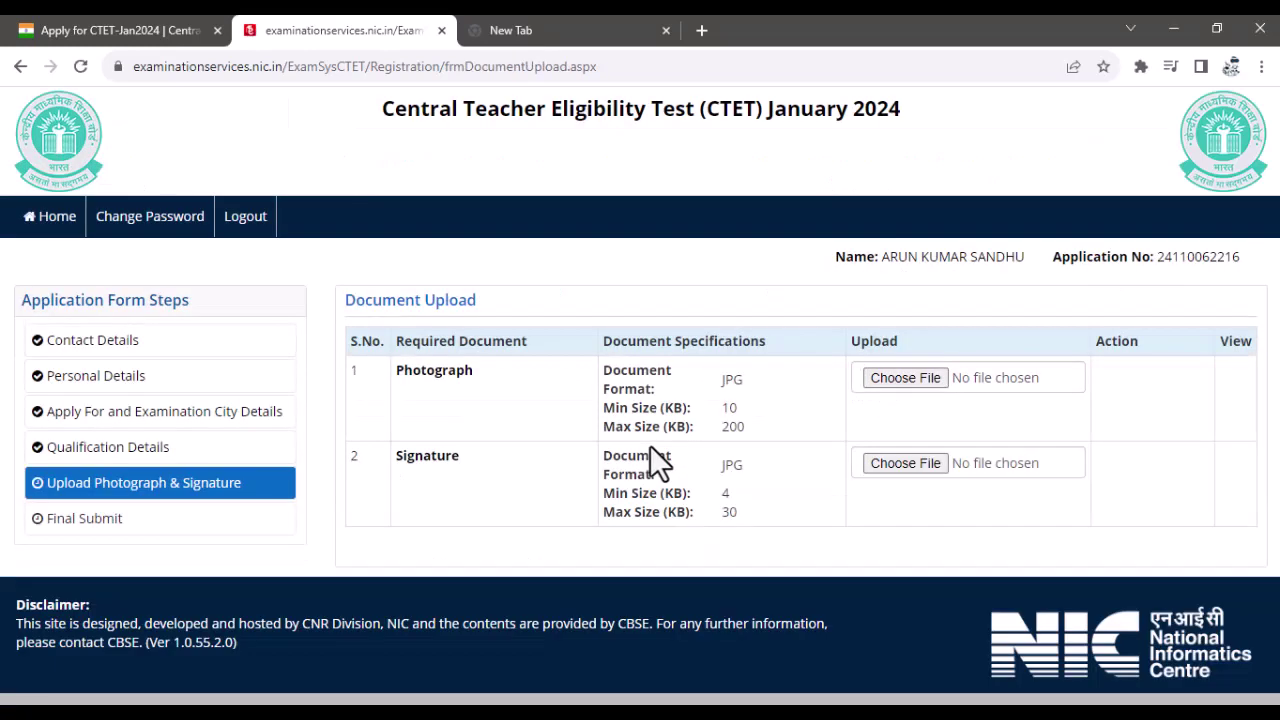
- Choose E:\DESKTOP FEB\ARUN.JPG as the photograph and upload it uncropped
{"action": "left_click", "coordinate": [897, 377]}
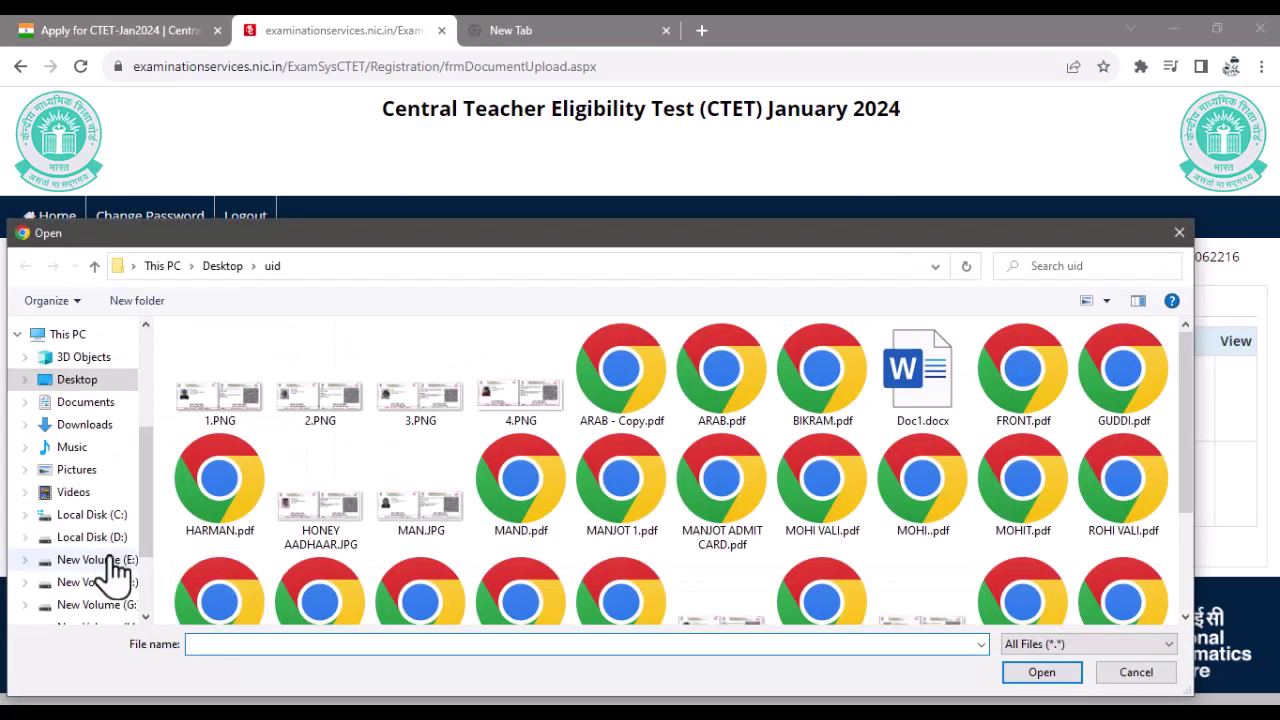
{"action": "left_click", "coordinate": [118, 588]}
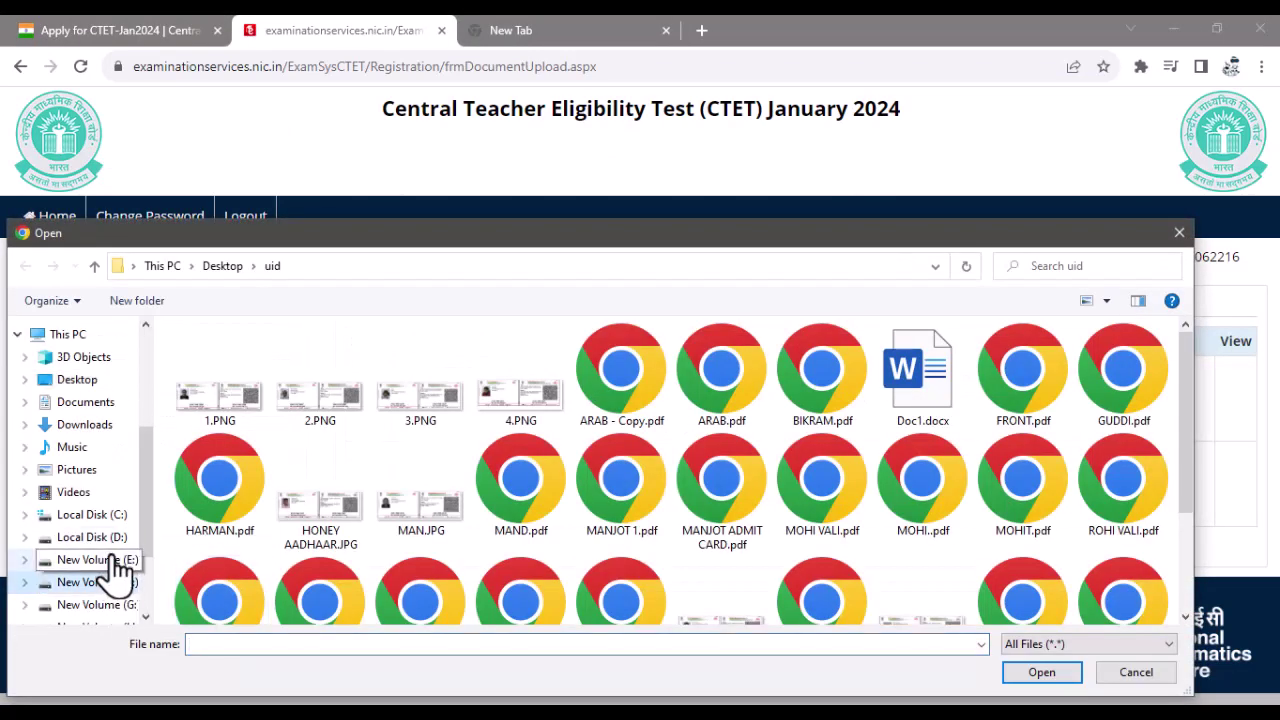
{"action": "left_click", "coordinate": [112, 562]}
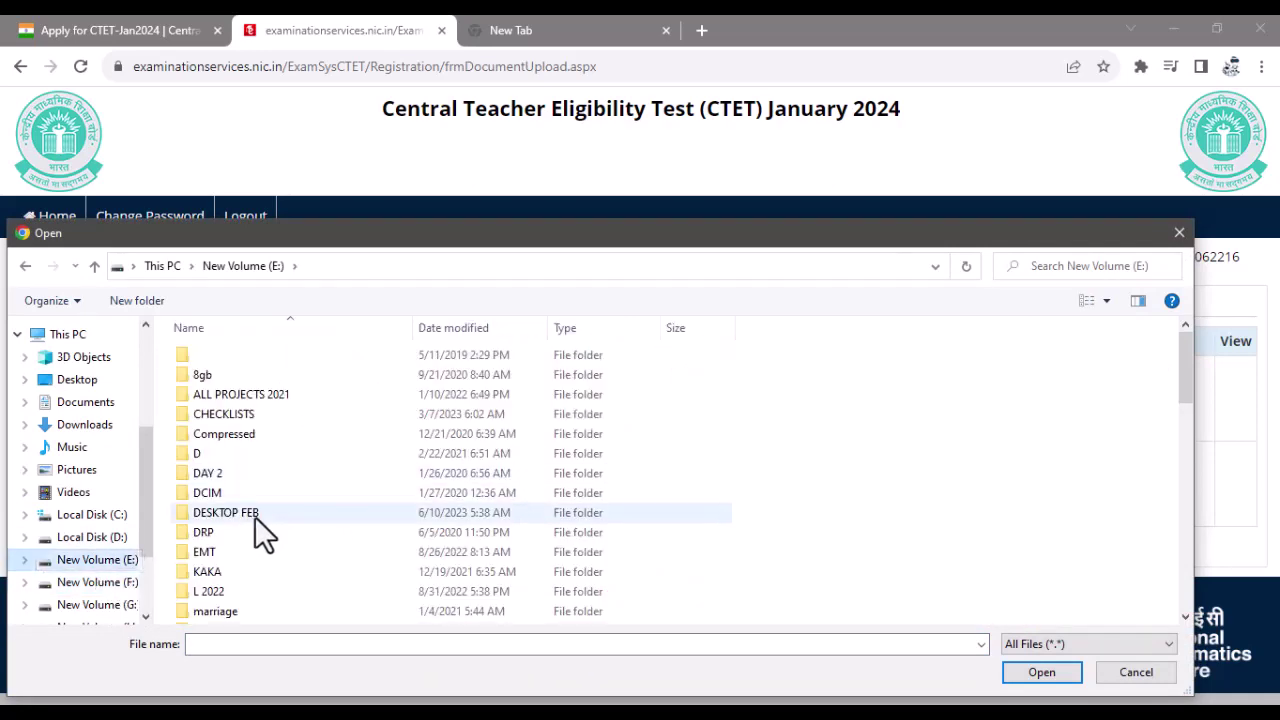
{"action": "double_click", "coordinate": [254, 514]}
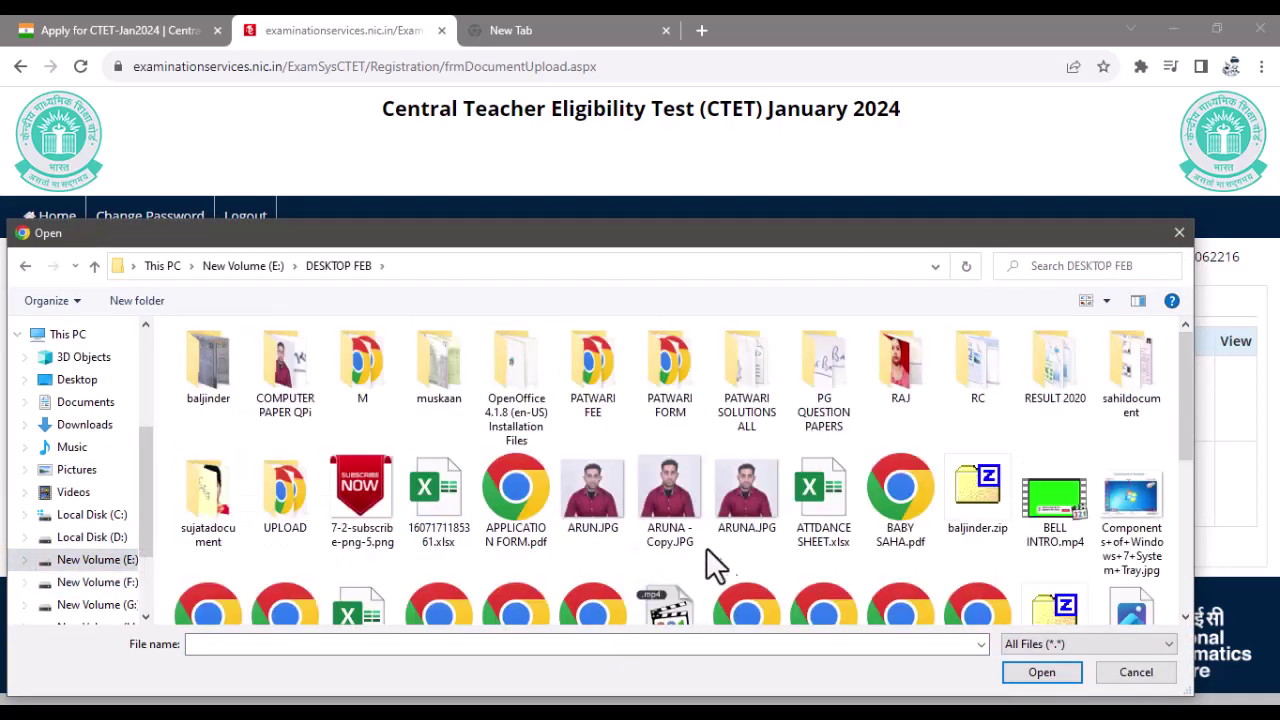
{"action": "double_click", "coordinate": [602, 526]}
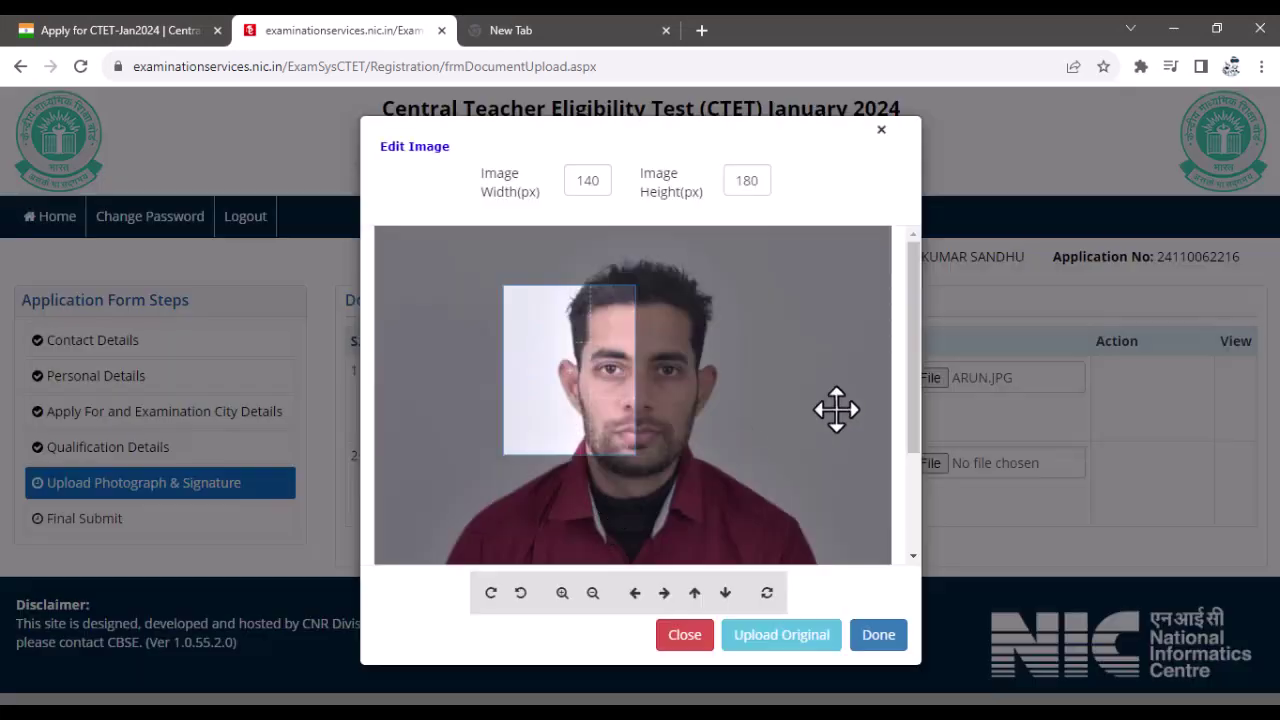
{"action": "left_click", "coordinate": [782, 634]}
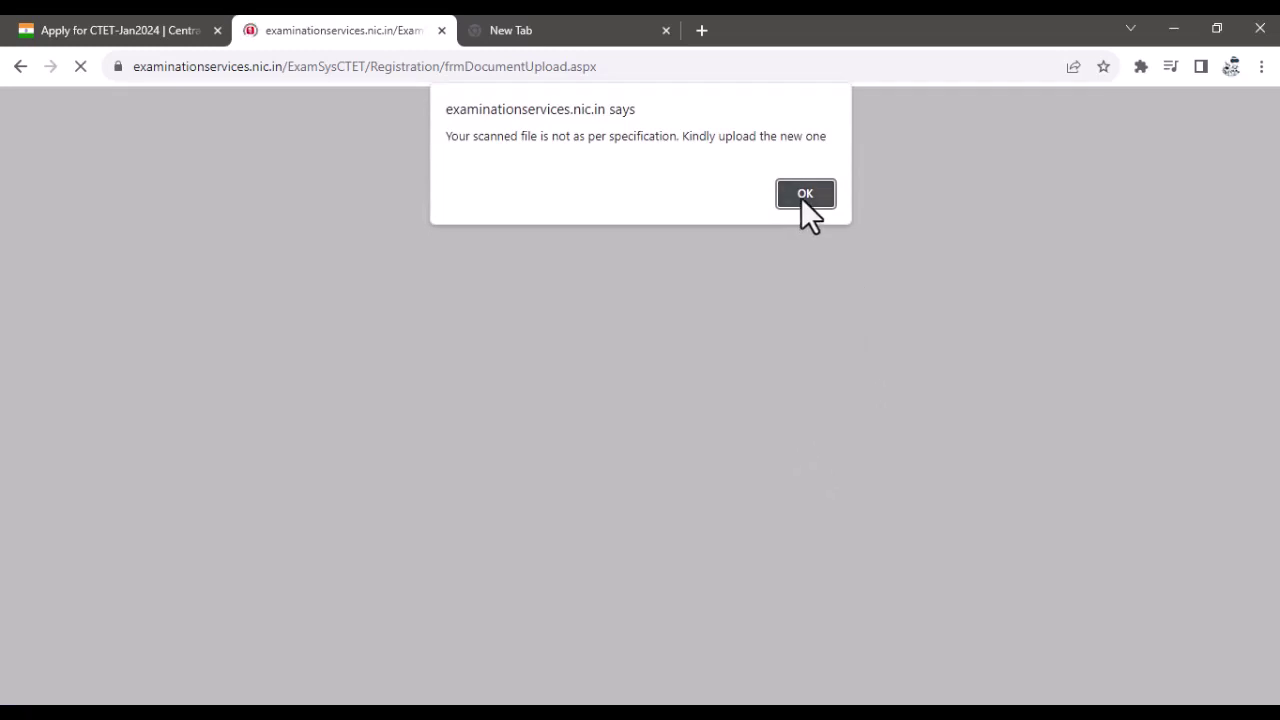
- Dismiss the specification warning, reload ARUN.JPG, and position the 140×180 crop frame over the face
{"action": "left_click", "coordinate": [803, 195]}
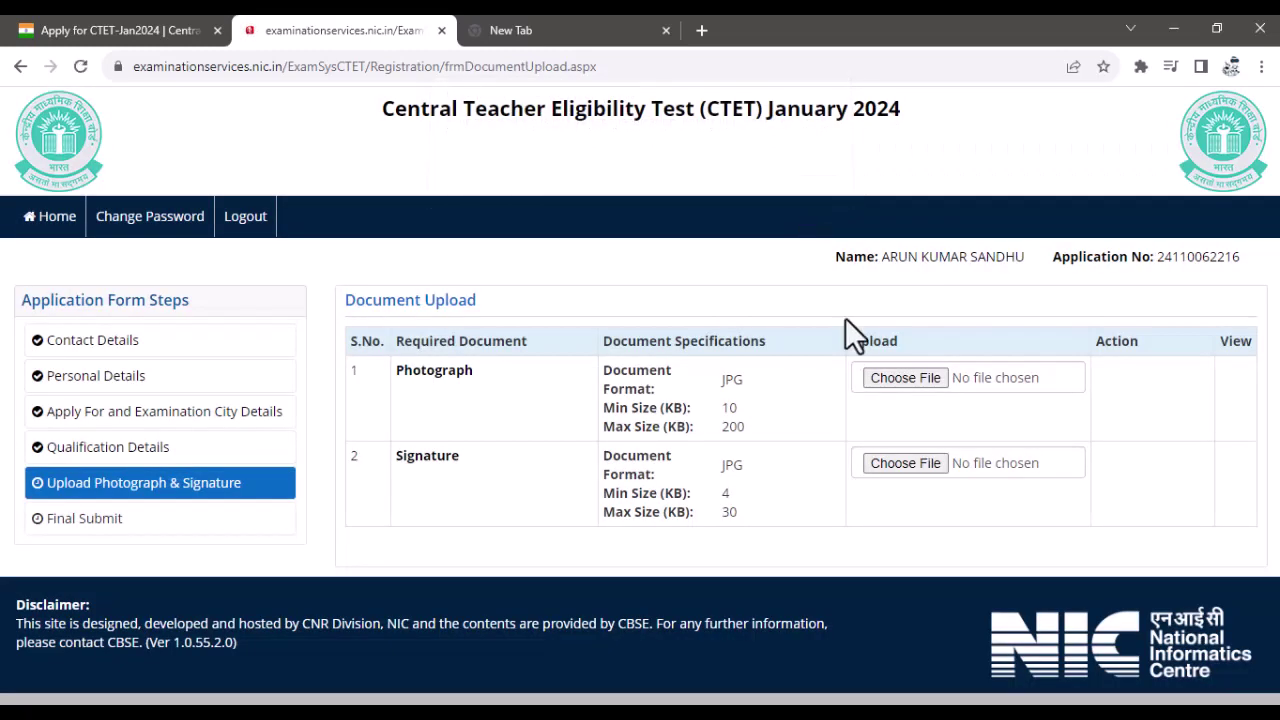
{"action": "left_click", "coordinate": [896, 378]}
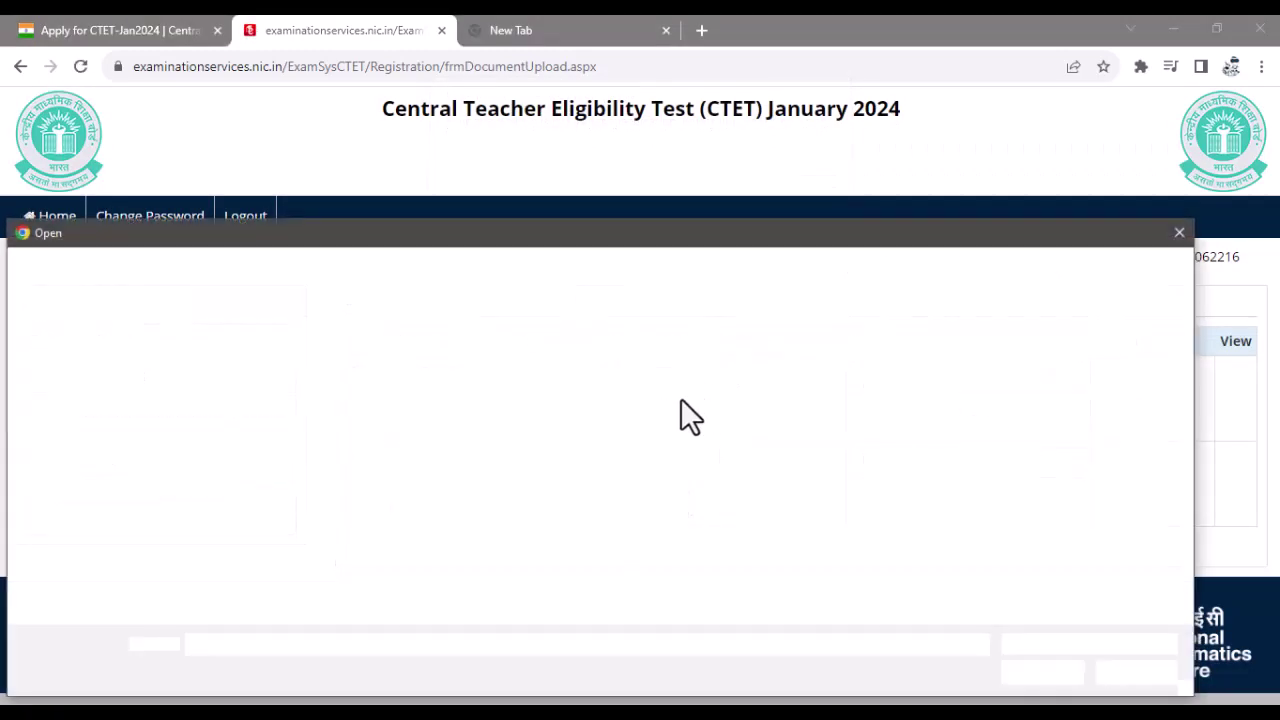
{"action": "double_click", "coordinate": [604, 495]}
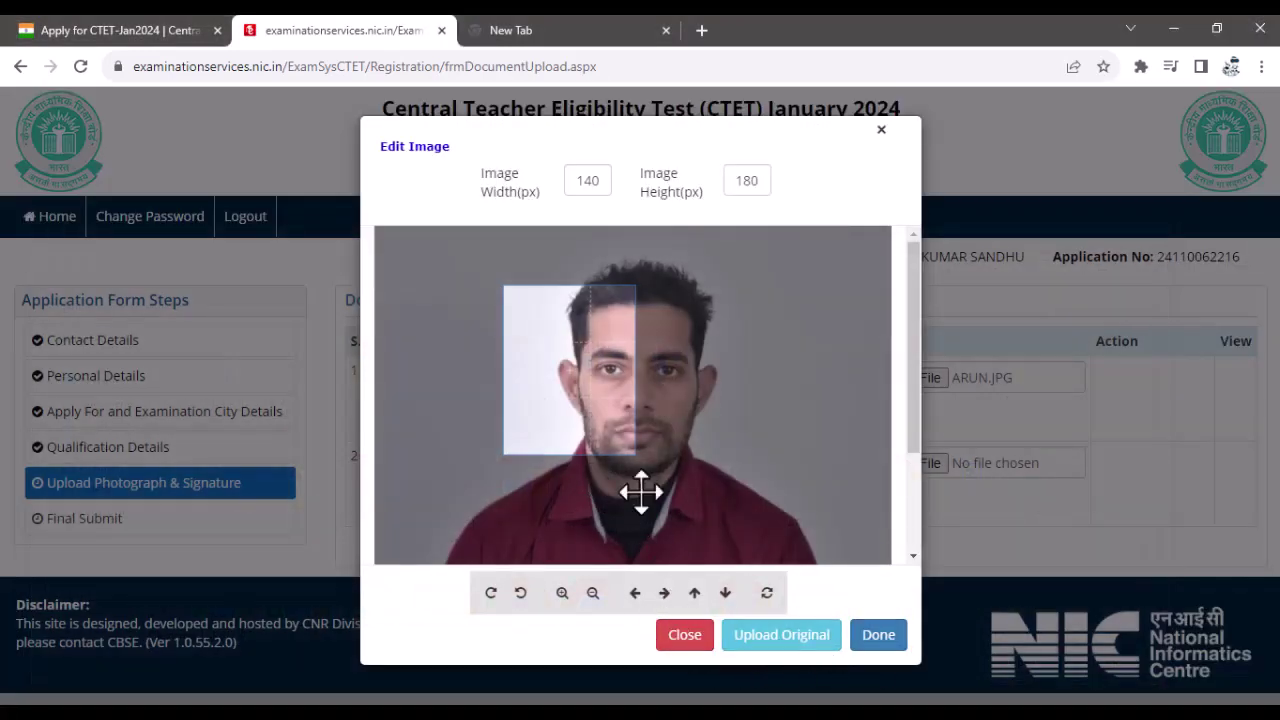
{"action": "left_click_drag", "start_coordinate": [557, 331], "coordinate": [562, 274]}
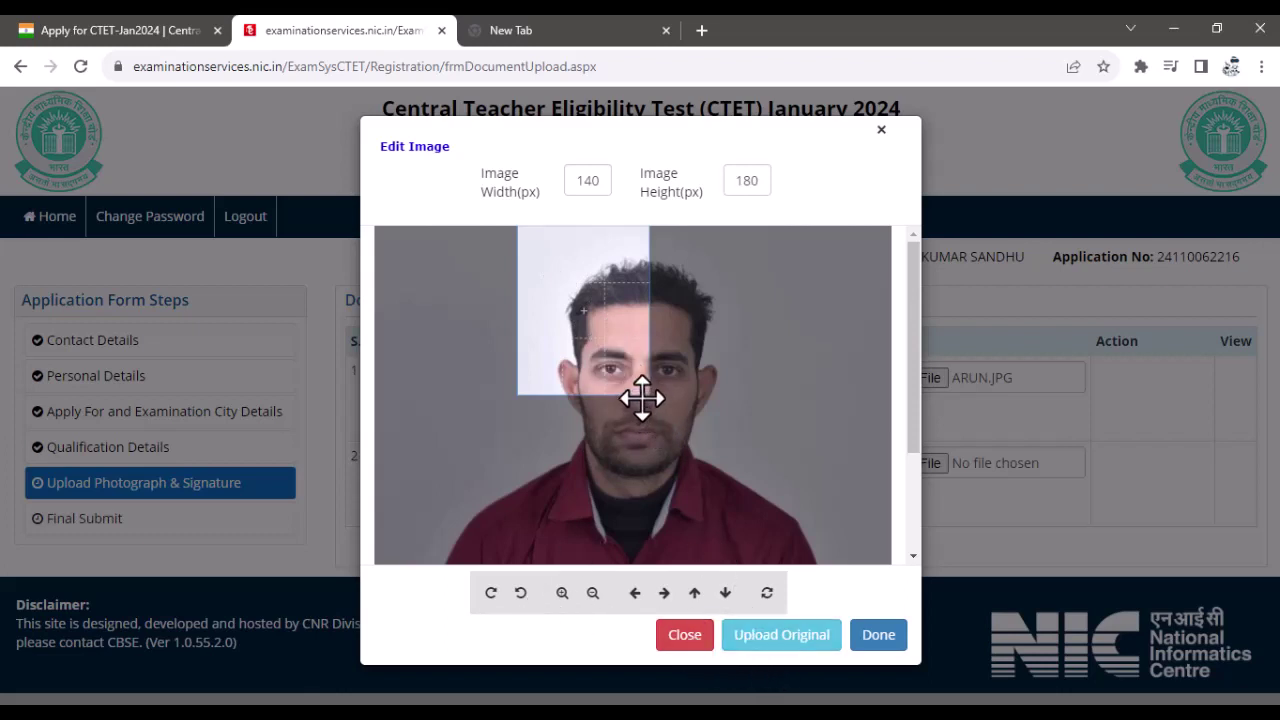
{"action": "left_click_drag", "start_coordinate": [648, 395], "coordinate": [600, 372]}
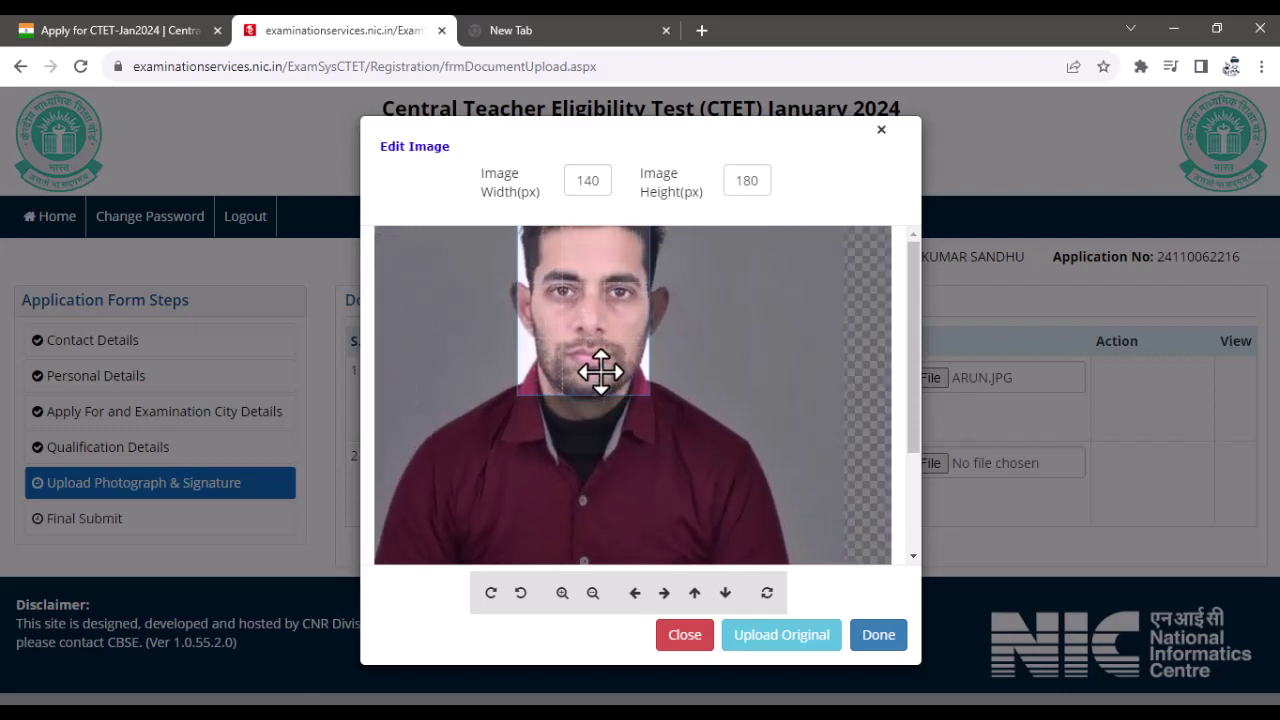